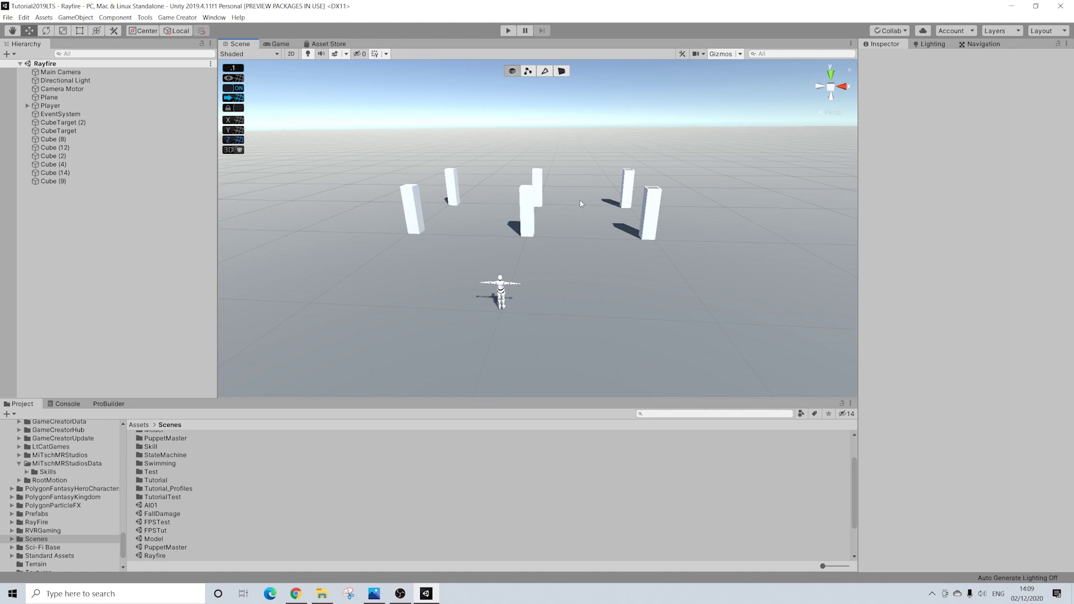
# - Review the Player, Directional Light and Camera Motor objects in the Rayfire scene
pyautogui.scroll(2, 539, 203)
pyautogui.moveTo(512, 236)
pyautogui.mouseDown(button='middle')
pyautogui.moveTo(535, 221)
pyautogui.moveTo(502, 223)
pyautogui.mouseUp(button='middle')
pyautogui.click(50, 106)
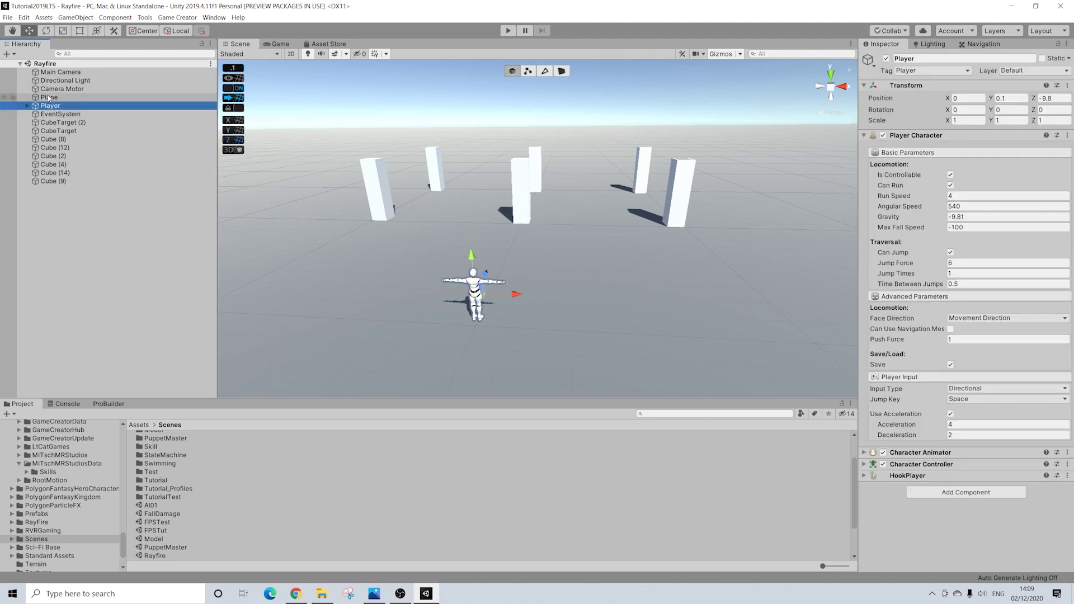
pyautogui.click(60, 81)
pyautogui.click(60, 89)
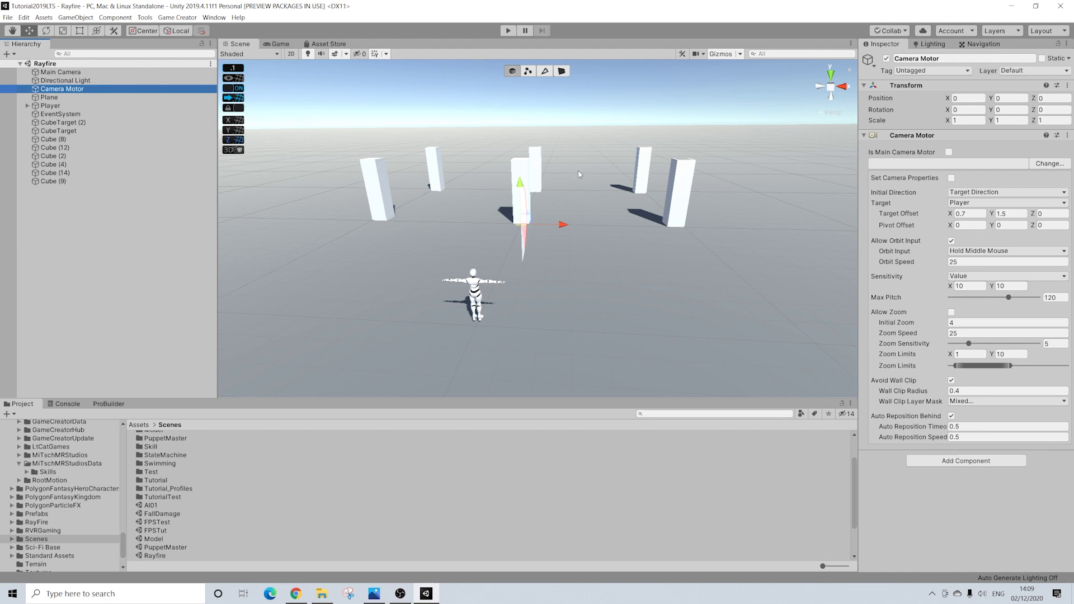
pyautogui.scroll(-2, 581, 175)
pyautogui.click(559, 105)
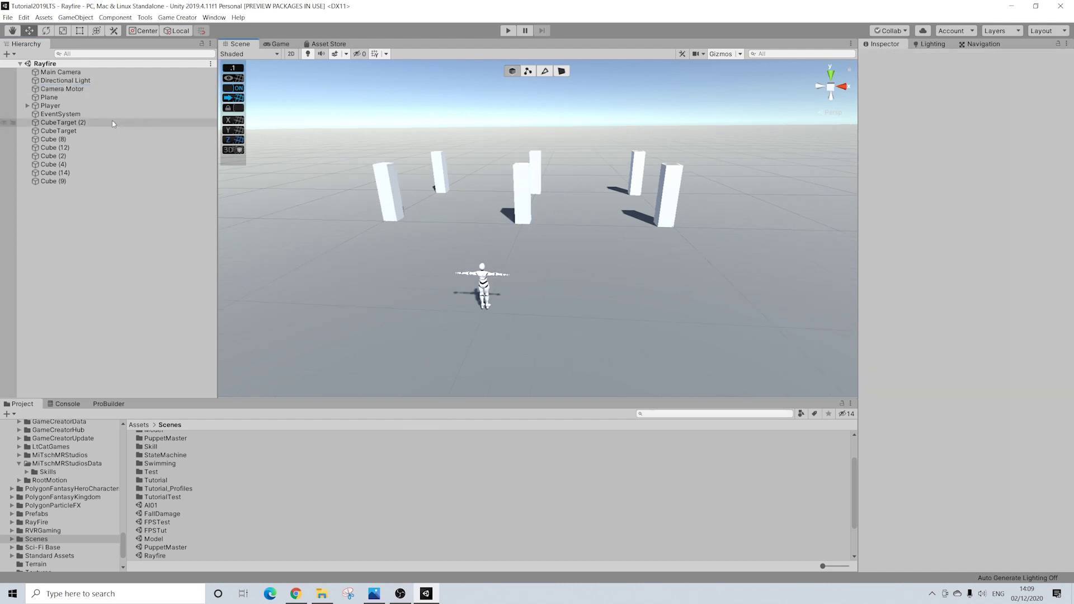
# - Examine the two plain cube pillars, CubeTarget (2) and CubeTarget, and their components
pyautogui.moveTo(434, 165); pyautogui.dragTo(481, 186, button='middle')
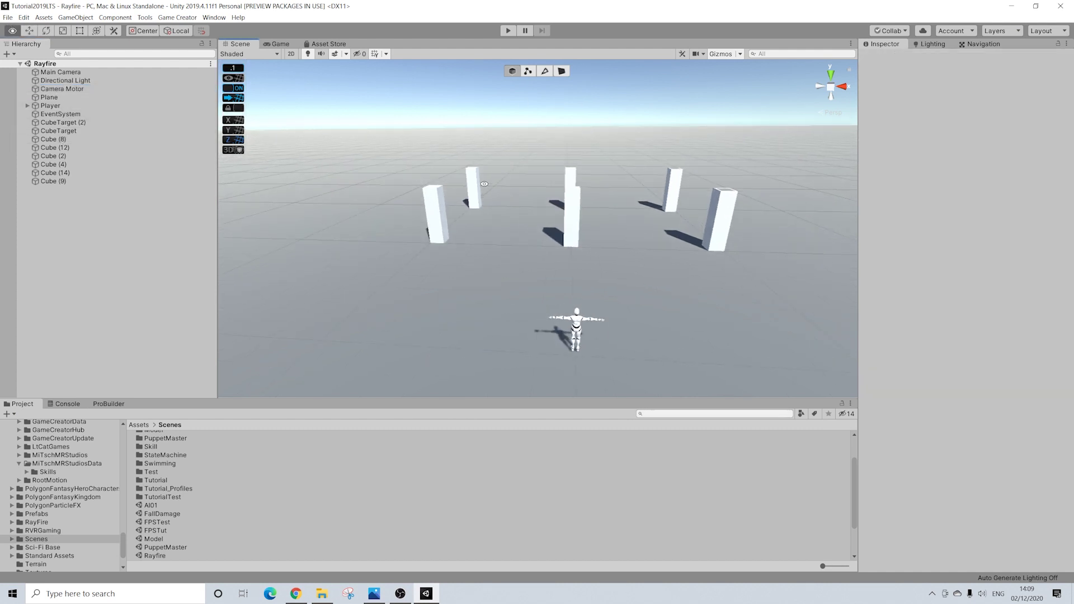
pyautogui.keyDown('alt'); pyautogui.moveTo(481, 186); pyautogui.dragTo(492, 222); pyautogui.keyUp('alt')
pyautogui.moveTo(545, 210); pyautogui.dragTo(514, 274, button='middle')
pyautogui.keyDown('alt'); pyautogui.moveTo(515, 274); pyautogui.dragTo(476, 263); pyautogui.keyUp('alt')
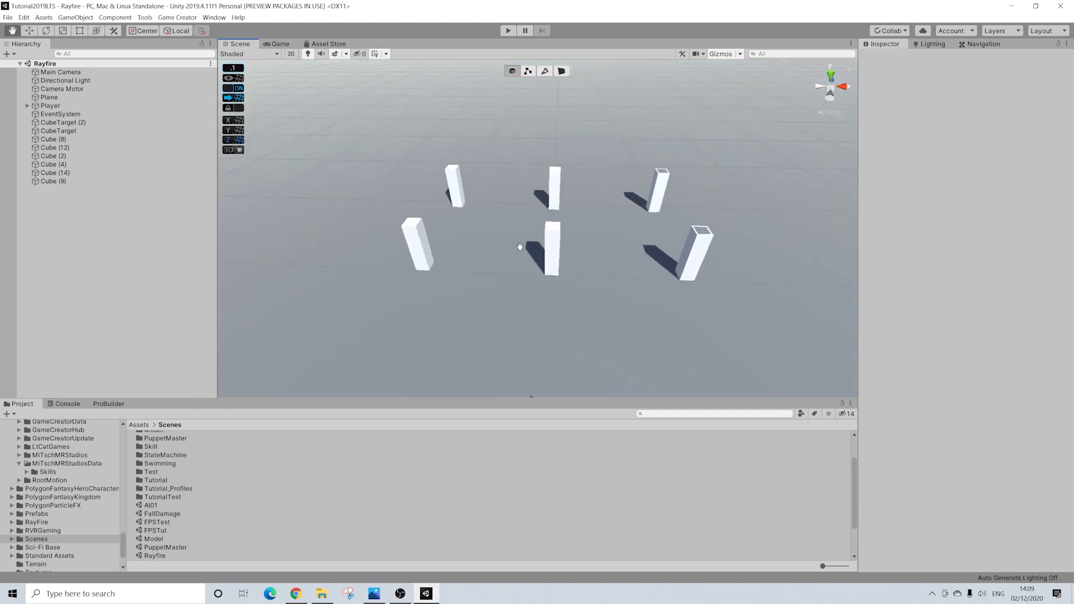
pyautogui.click(414, 231)
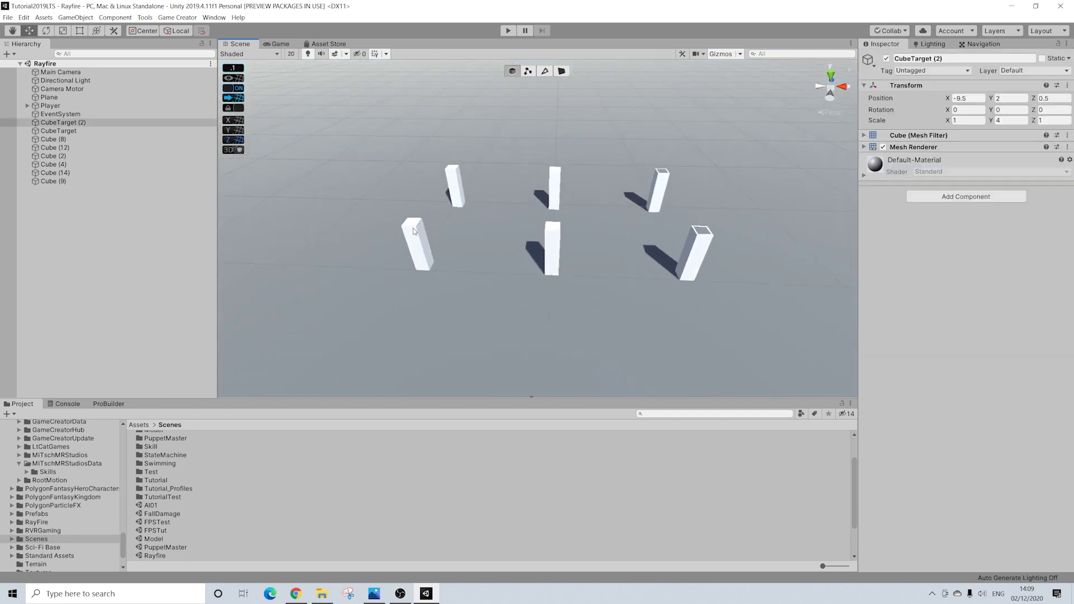
pyautogui.click(455, 180)
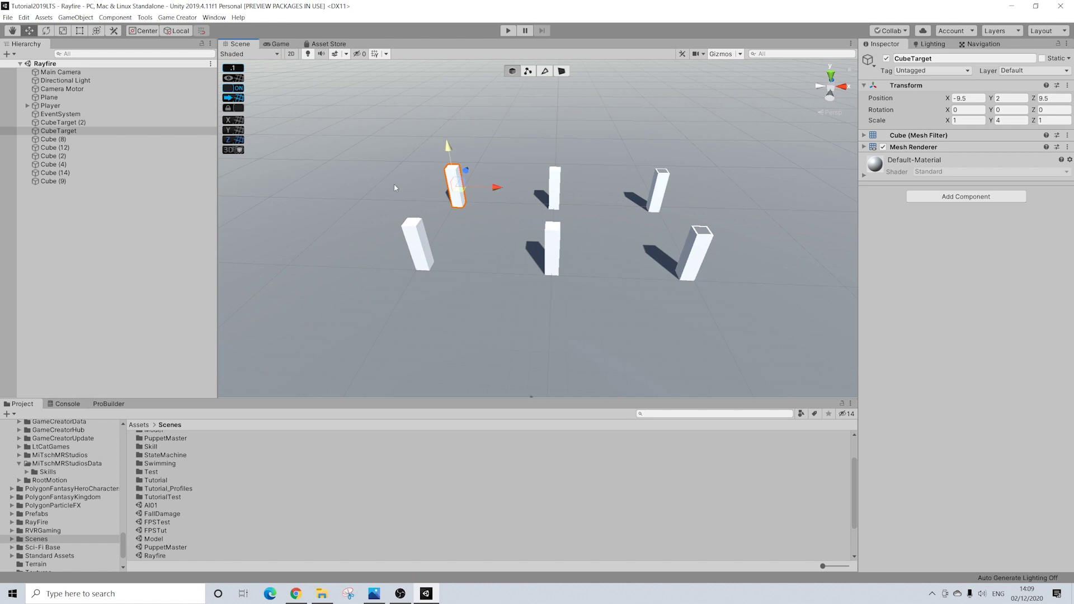
pyautogui.rightClick(78, 226)
pyautogui.moveTo(159, 328)
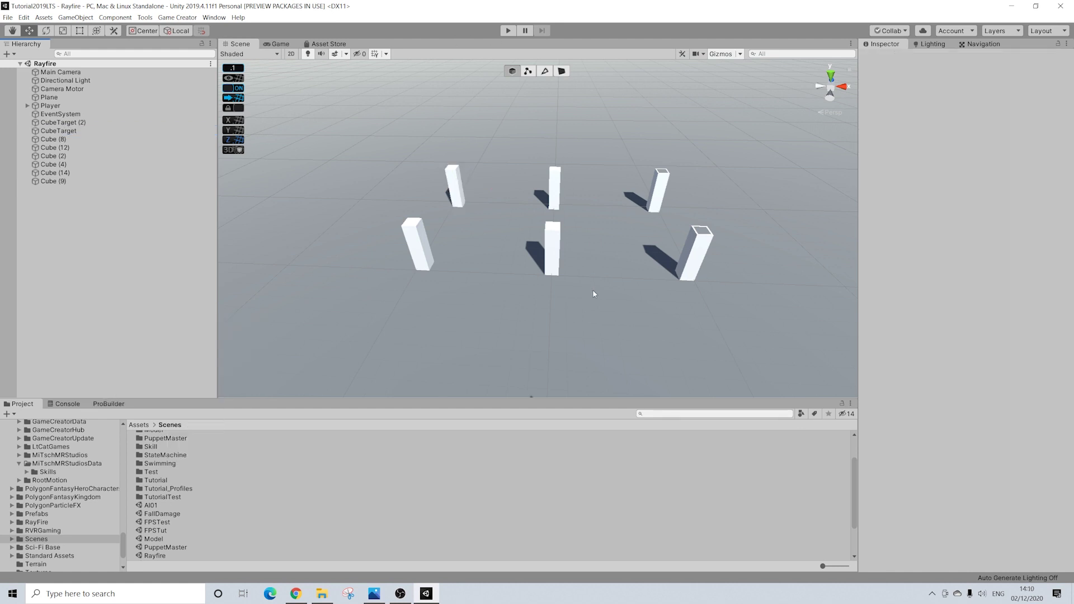
# - Examine the ProBuilder pillars Cube (9) and Cube (8) in the middle of each row, including the top face of Cube (9)
pyautogui.scroll(4, 589, 290)
pyautogui.click(568, 254)
pyautogui.click(569, 254)
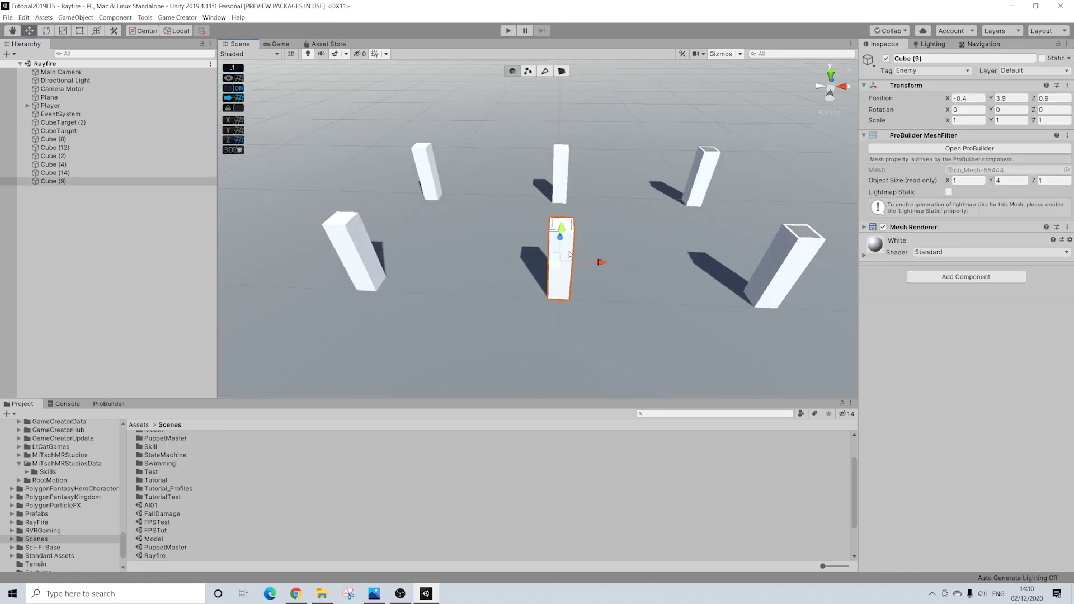
pyautogui.moveTo(623, 270); pyautogui.dragTo(588, 273, button='middle')
pyautogui.keyDown('alt'); pyautogui.moveTo(704, 294); pyautogui.dragTo(702, 336); pyautogui.keyUp('alt')
pyautogui.scroll(5, 600, 313)
pyautogui.scroll(6, 601, 308)
pyautogui.keyDown('alt'); pyautogui.scroll(-3, 601, 302); pyautogui.keyUp('alt')
pyautogui.scroll(5, 702, 336)
pyautogui.scroll(-1, 703, 336)
pyautogui.scroll(-5, 713, 375)
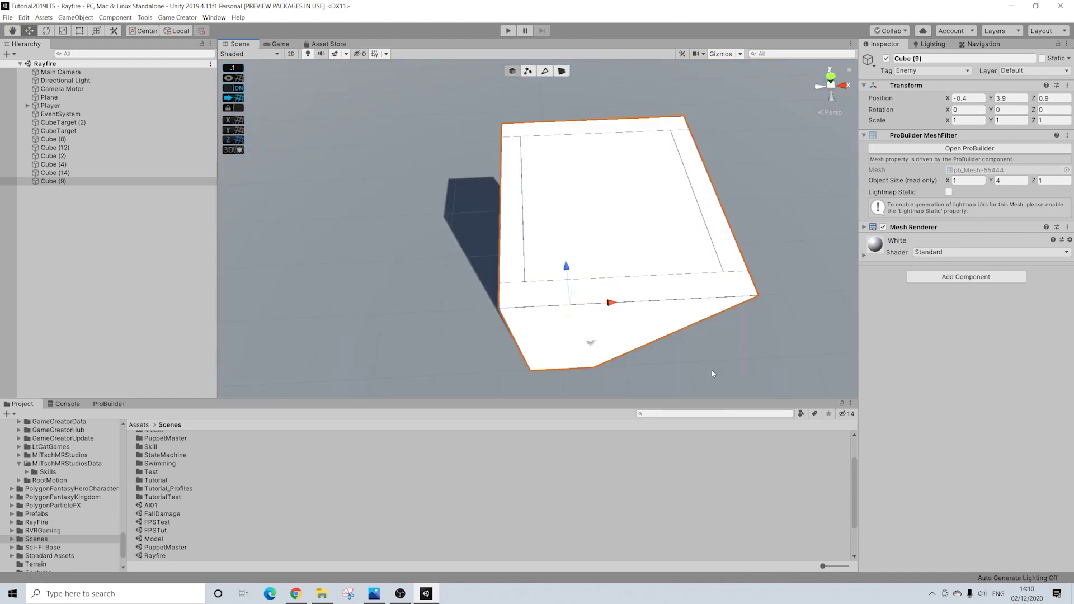
pyautogui.scroll(-3, 713, 374)
pyautogui.keyDown('alt'); pyautogui.moveTo(713, 367); pyautogui.dragTo(638, 229); pyautogui.keyUp('alt')
pyautogui.scroll(3, 575, 283)
pyautogui.scroll(-12, 575, 327)
pyautogui.click(551, 132)
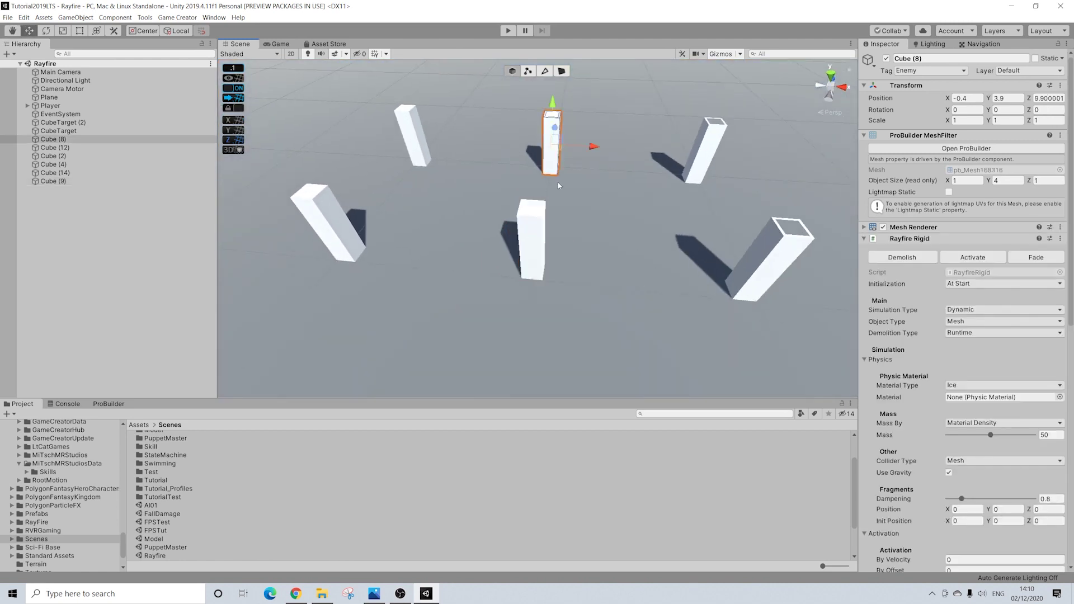
# - Examine the hollow pillar in the front row, checking its inner Cube (2) and outer Cube (12) up close
pyautogui.moveTo(681, 276); pyautogui.dragTo(583, 275, button='middle')
pyautogui.scroll(6, 500, 255)
pyautogui.scroll(3, 582, 274)
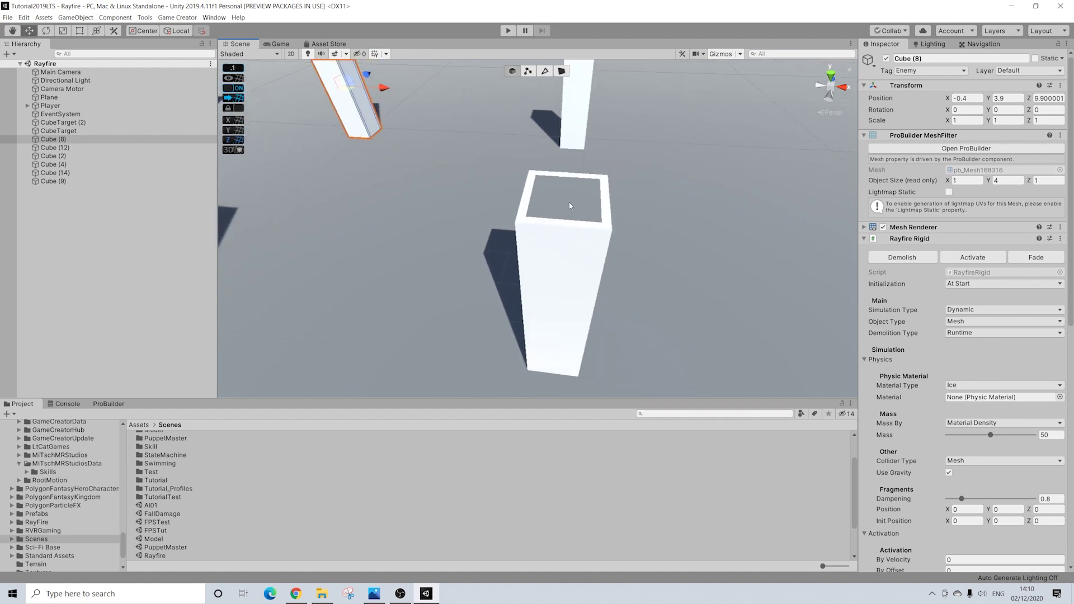
pyautogui.click(576, 253)
pyautogui.keyDown('alt'); pyautogui.moveTo(575, 253); pyautogui.dragTo(605, 152); pyautogui.keyUp('alt')
pyautogui.click(533, 207)
pyautogui.moveTo(618, 235); pyautogui.dragTo(575, 261, button='middle')
pyautogui.scroll(6, 576, 177)
pyautogui.scroll(-3, 576, 179)
pyautogui.scroll(-6, 576, 178)
pyautogui.keyDown('alt'); pyautogui.moveTo(574, 221); pyautogui.dragTo(562, 277); pyautogui.keyUp('alt')
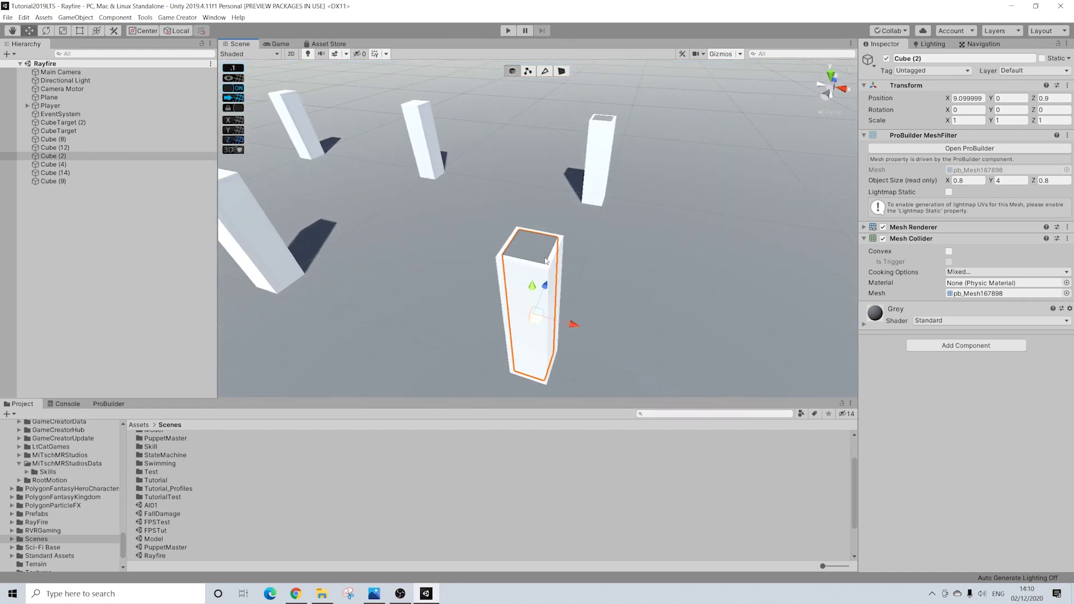
pyautogui.keyDown('alt'); pyautogui.moveTo(547, 260); pyautogui.dragTo(536, 179); pyautogui.keyUp('alt')
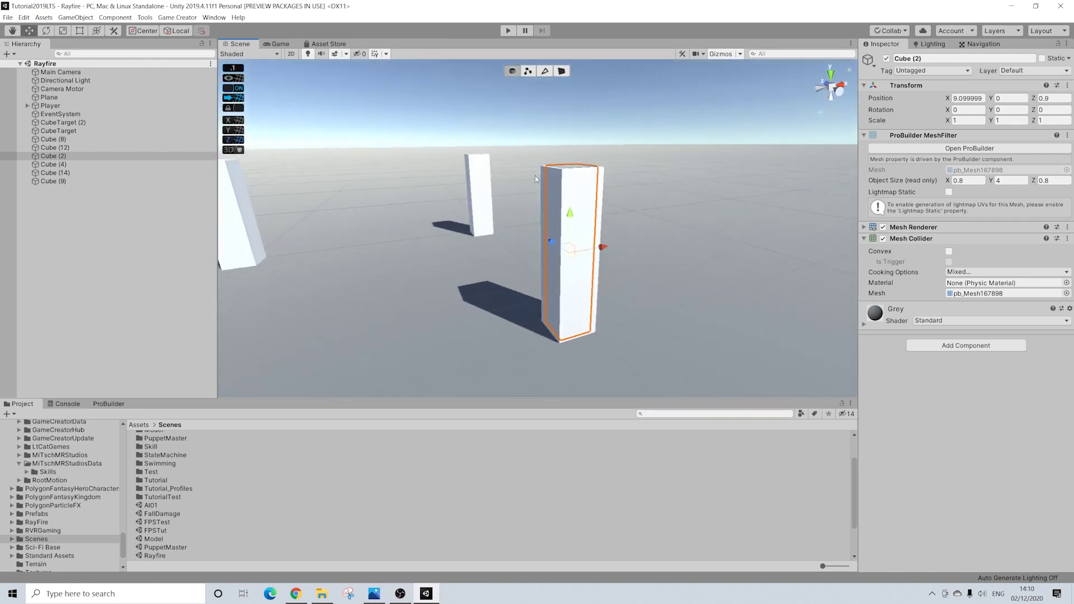
pyautogui.keyDown('alt'); pyautogui.moveTo(604, 210); pyautogui.dragTo(633, 235); pyautogui.keyUp('alt')
pyautogui.click(594, 199)
pyautogui.scroll(-3, 603, 250)
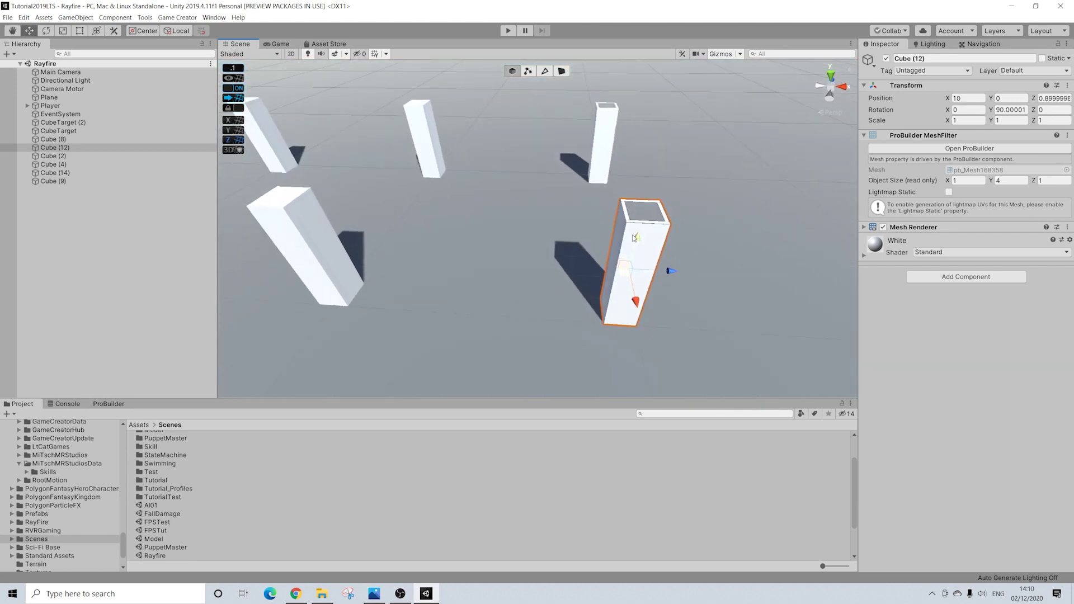
# - Compare the components of the front-row pillars Cube (9), CubeTarget (2) and Cube (2)
pyautogui.keyDown('alt'); pyautogui.moveTo(516, 304); pyautogui.dragTo(607, 276); pyautogui.keyUp('alt')
pyautogui.click(576, 246)
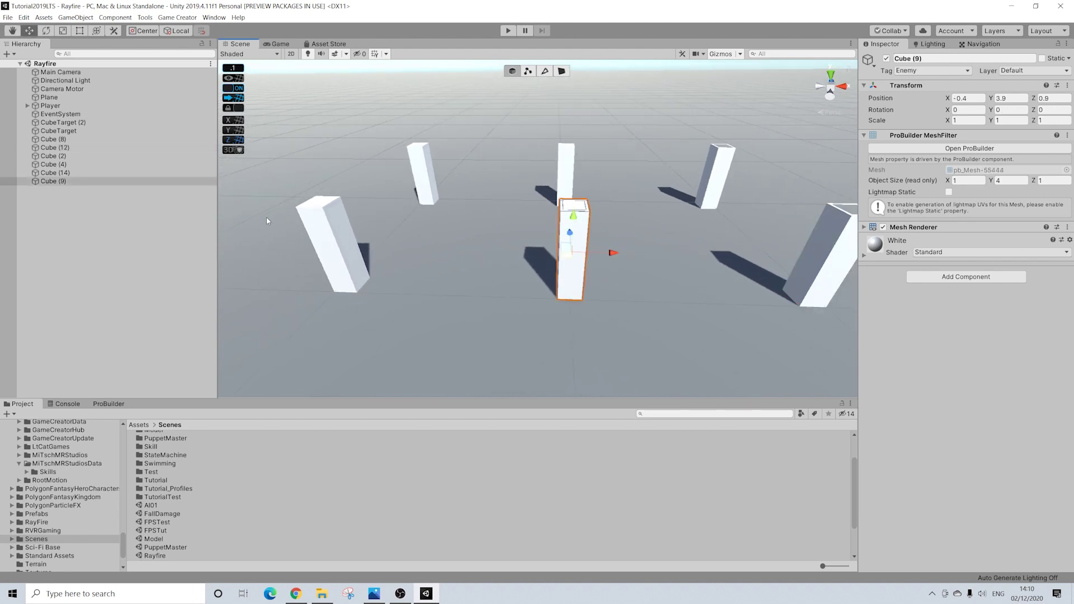
pyautogui.click(327, 231)
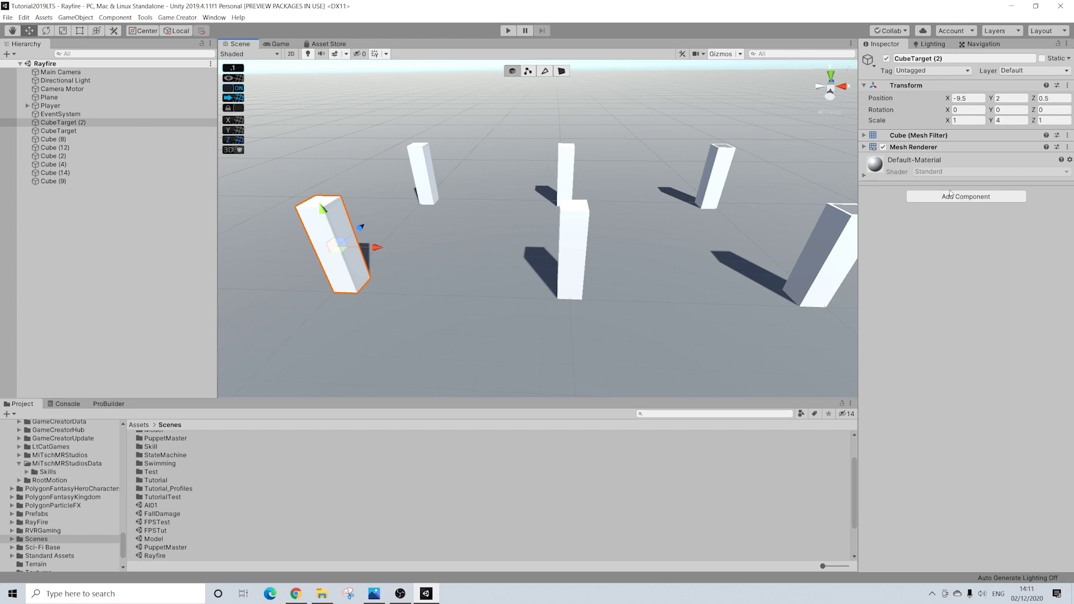
pyautogui.moveTo(779, 240); pyautogui.dragTo(624, 244, button='middle')
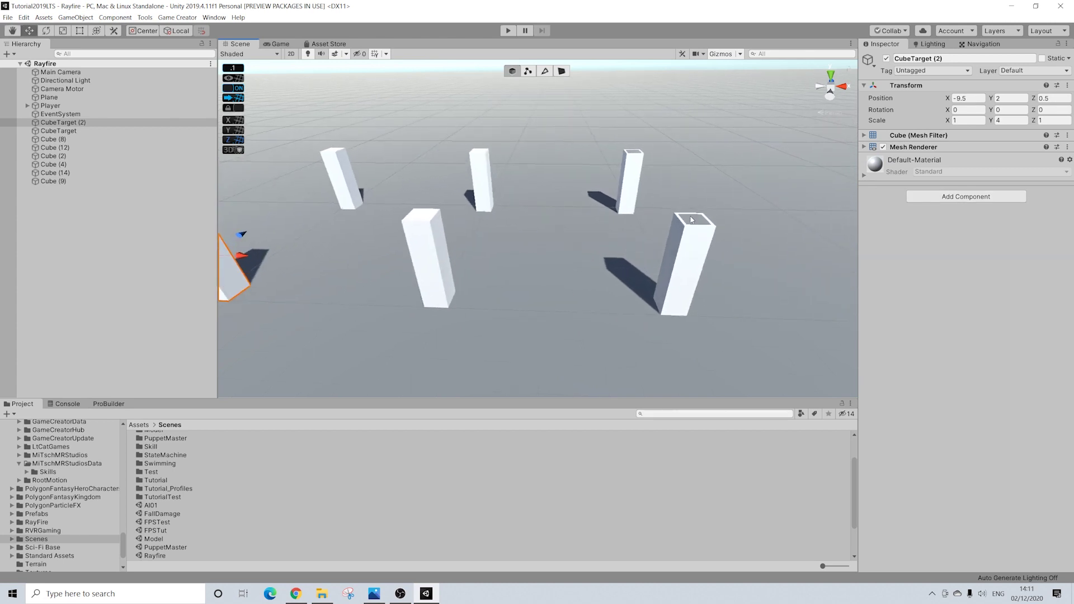
pyautogui.click(692, 220)
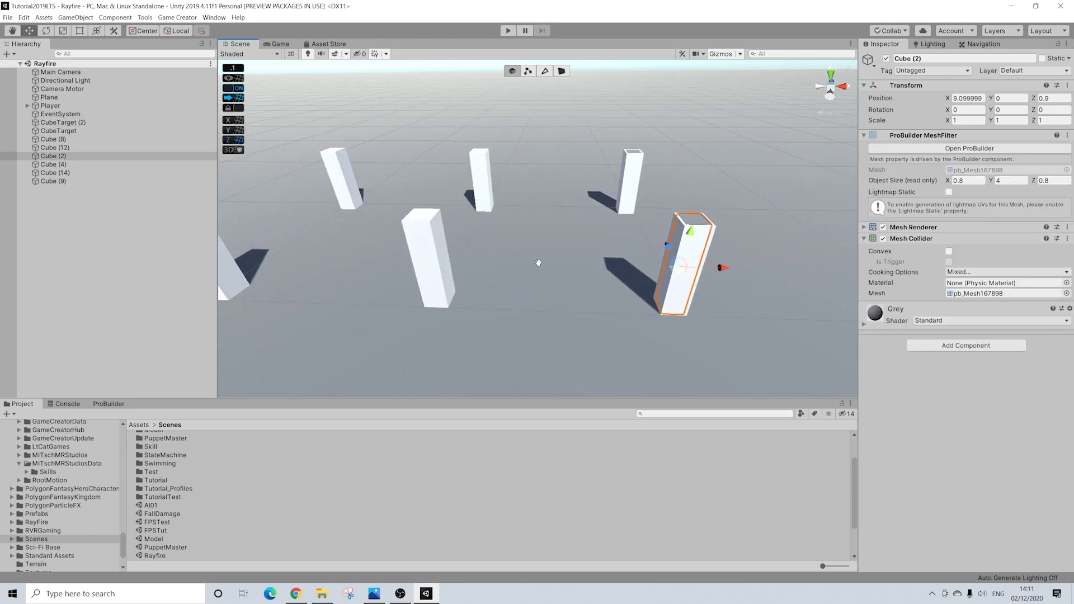
pyautogui.moveTo(538, 263); pyautogui.dragTo(704, 263, button='middle')
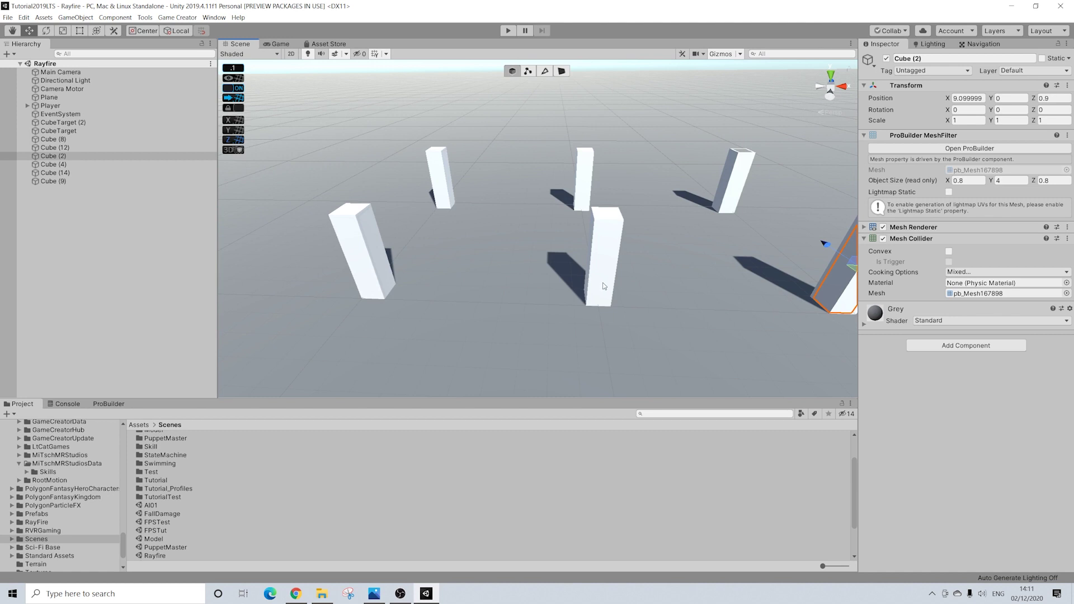
pyautogui.moveTo(604, 286); pyautogui.dragTo(703, 283, button='middle')
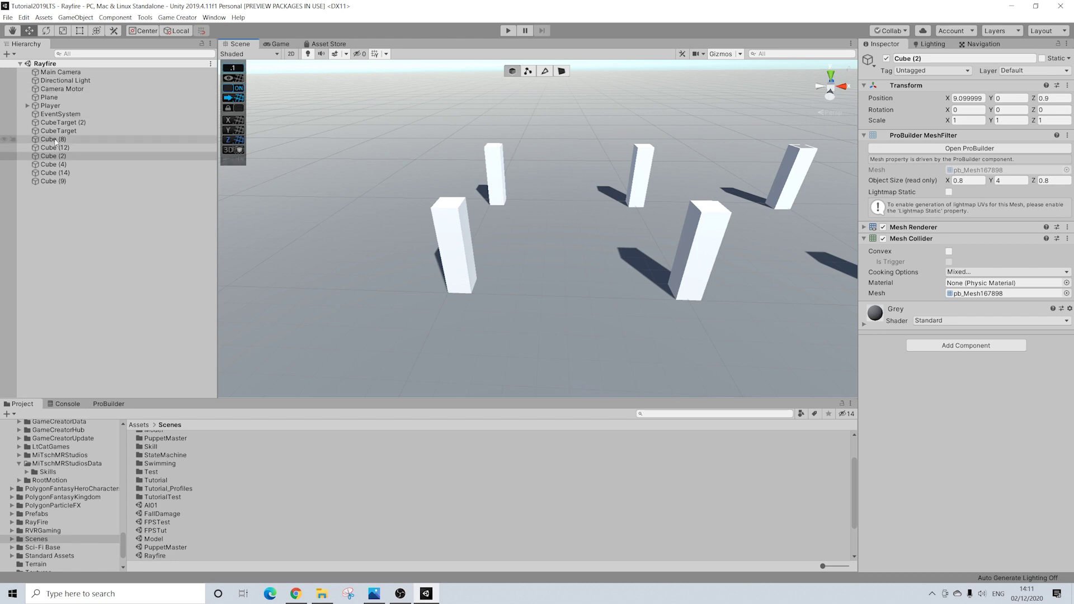
# - Add a Rayfire Rigid component to the front-row cube pillar CubeTarget (2)
pyautogui.click(450, 224)
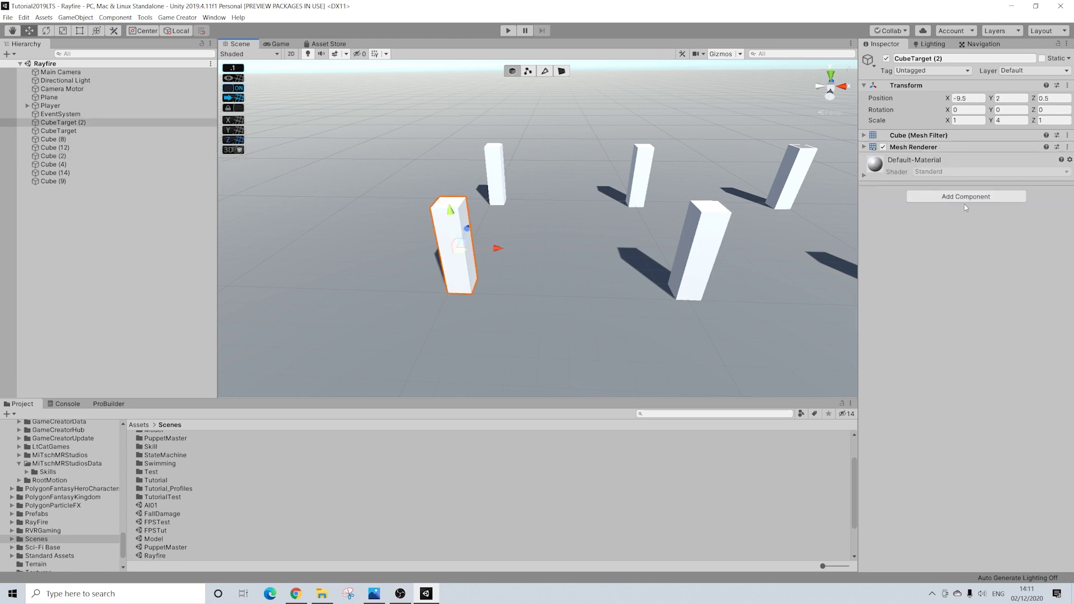
pyautogui.moveTo(587, 338); pyautogui.dragTo(487, 324, button='middle')
pyautogui.scroll(-3, 576, 298)
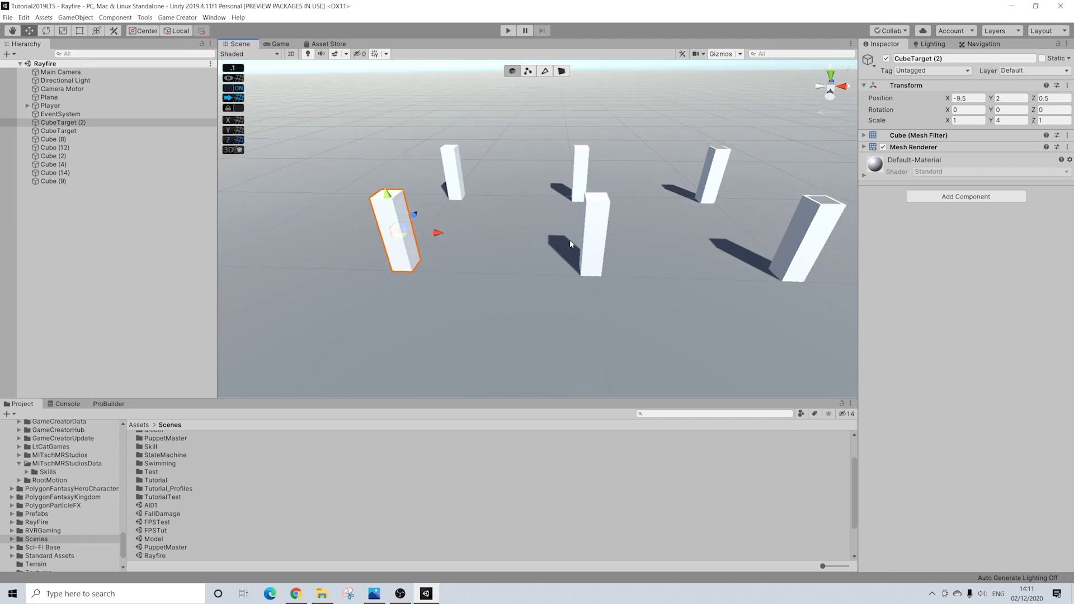
pyautogui.moveTo(688, 247); pyautogui.dragTo(674, 297, button='middle')
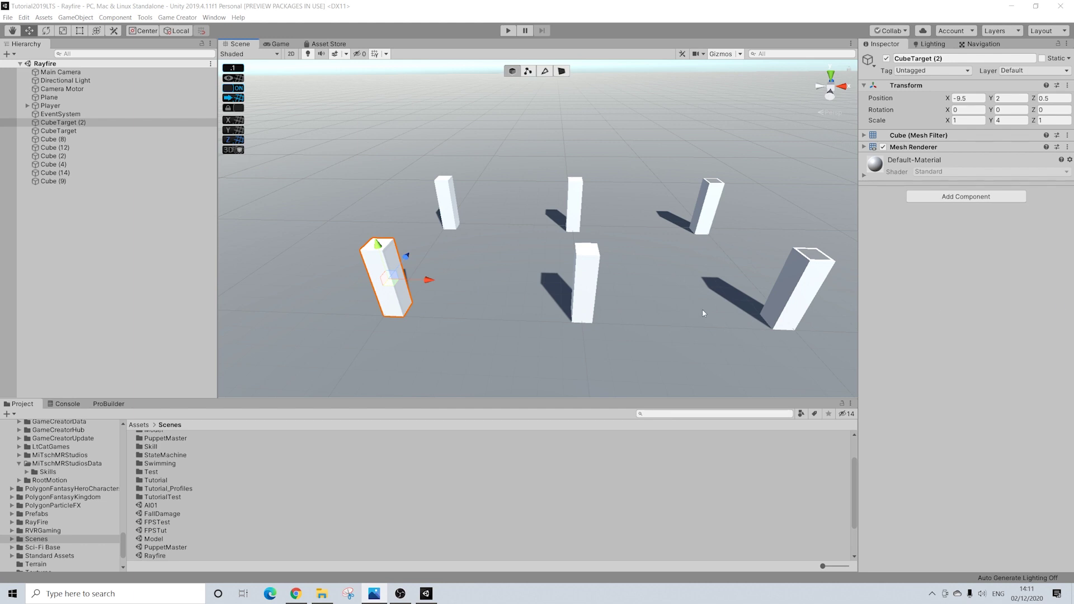
pyautogui.moveTo(614, 314); pyautogui.dragTo(609, 283, button='middle')
pyautogui.click(938, 198)
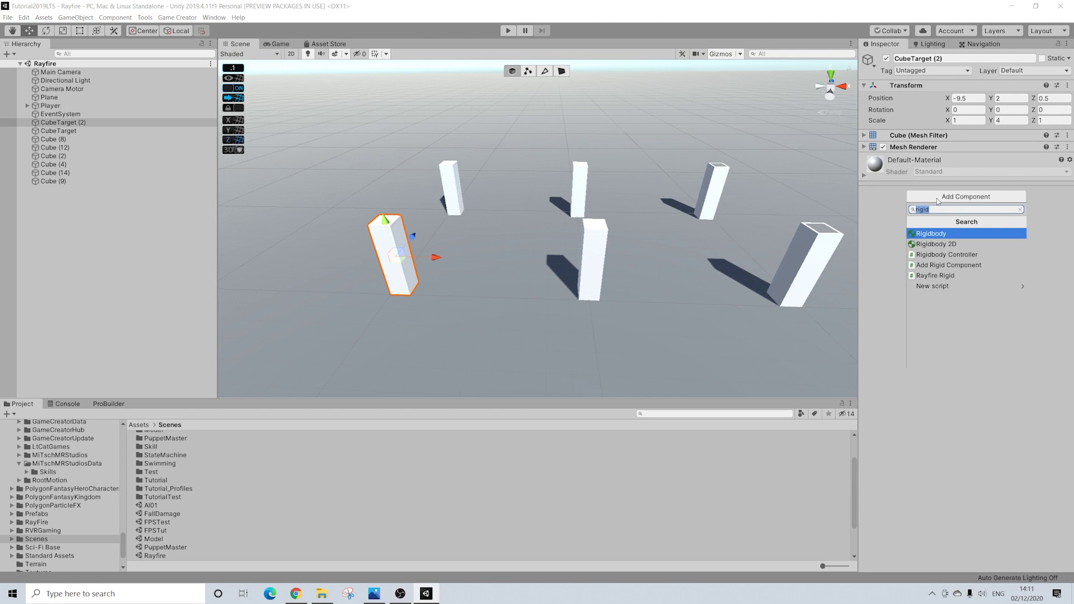
pyautogui.click(936, 277)
pyautogui.scroll(-1, 675, 210)
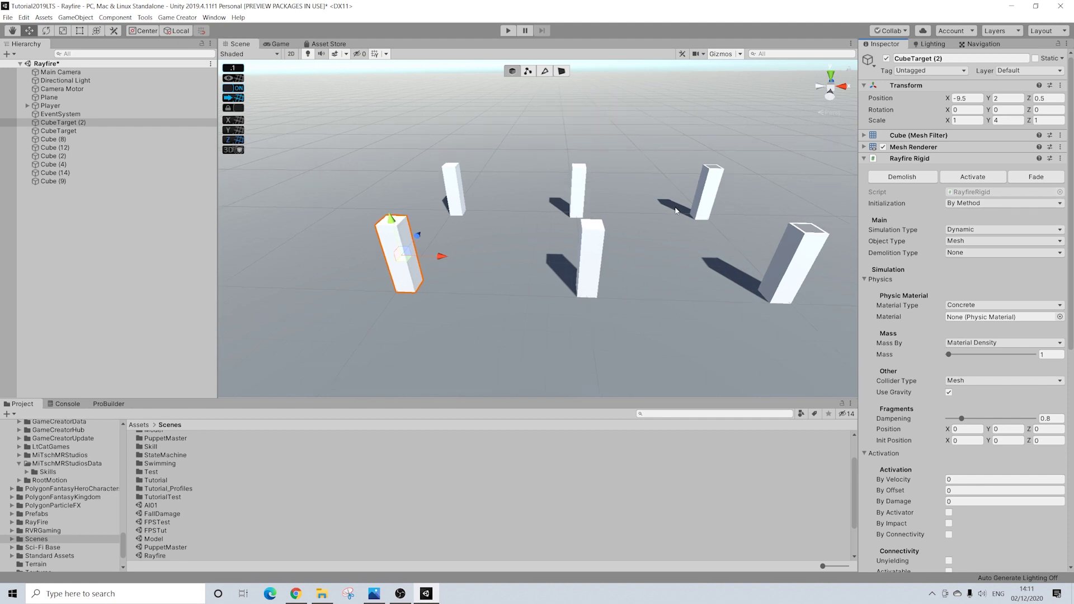
# - Set the Rayfire Rigid component's Initialization to At Start and its Demolition Type to Runtime
pyautogui.scroll(-5, 925, 106)
pyautogui.scroll(3, 920, 92)
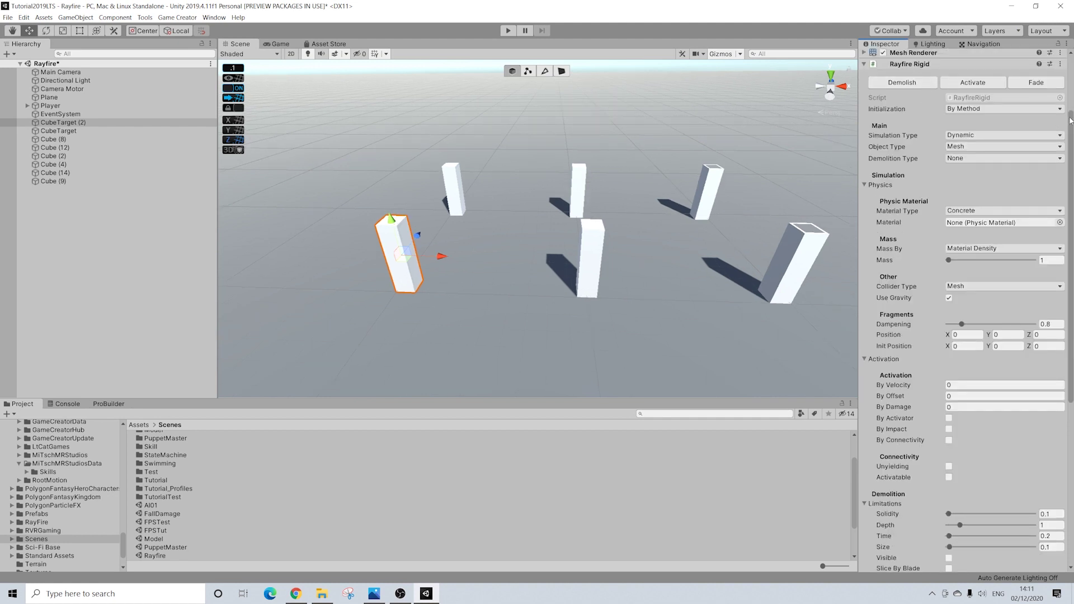
pyautogui.click(976, 109)
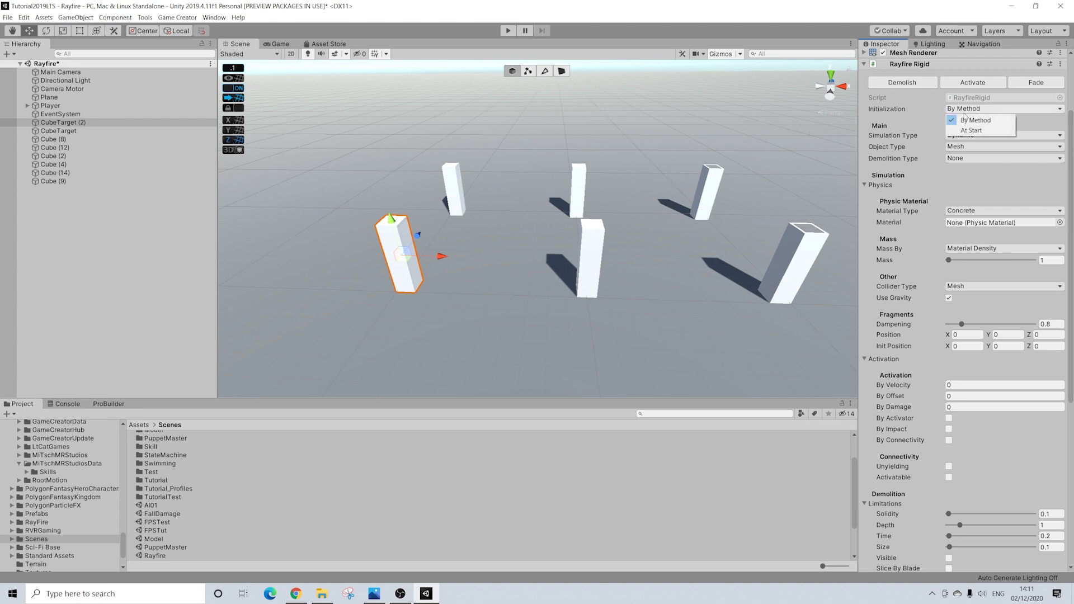
pyautogui.click(969, 131)
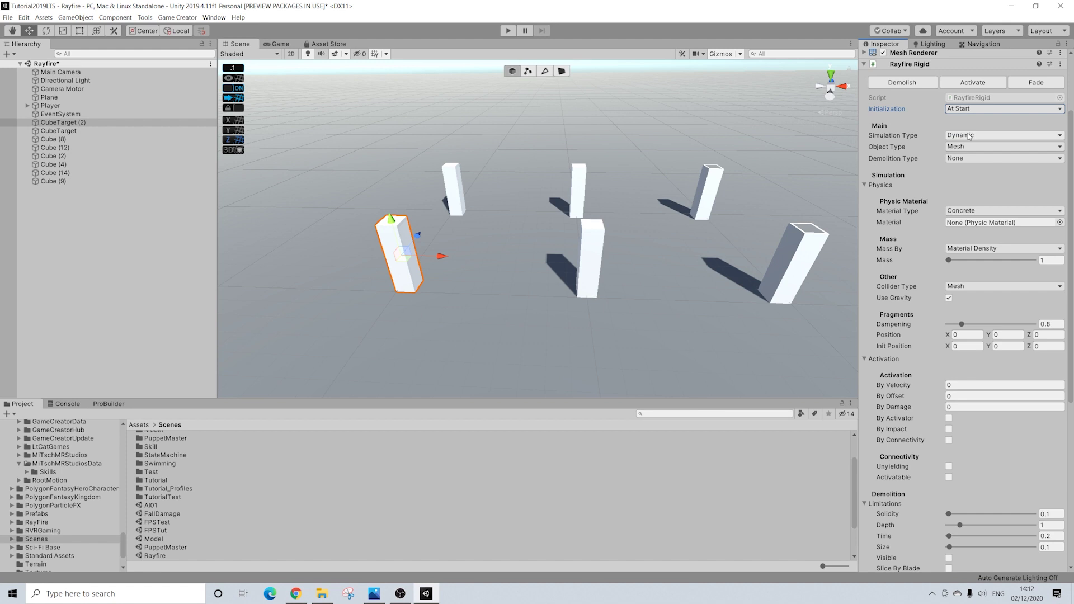
pyautogui.scroll(3, 951, 149)
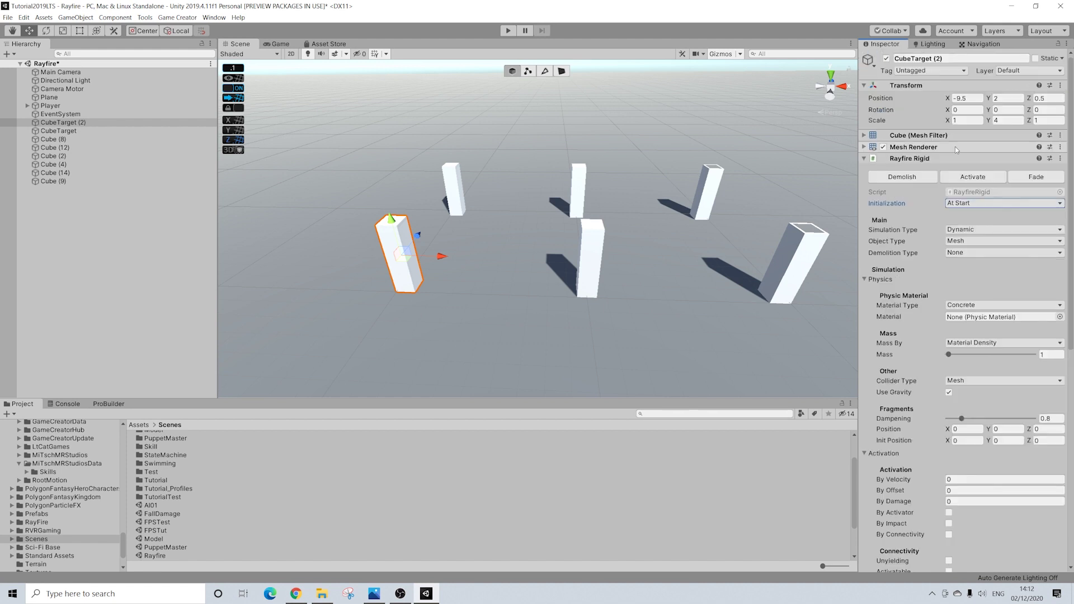
pyautogui.scroll(-3, 931, 181)
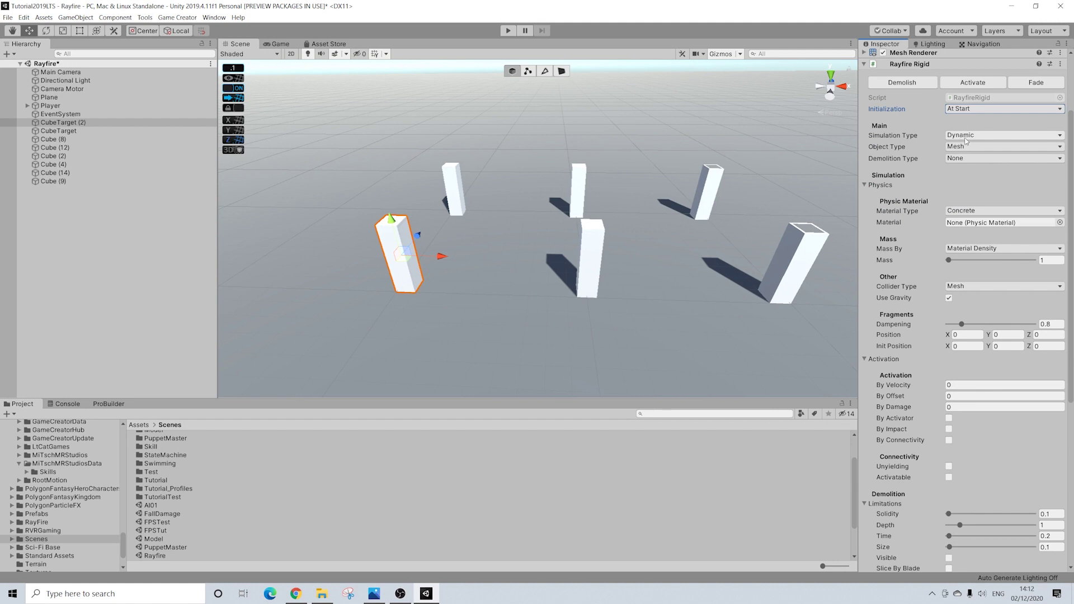
pyautogui.click(964, 159)
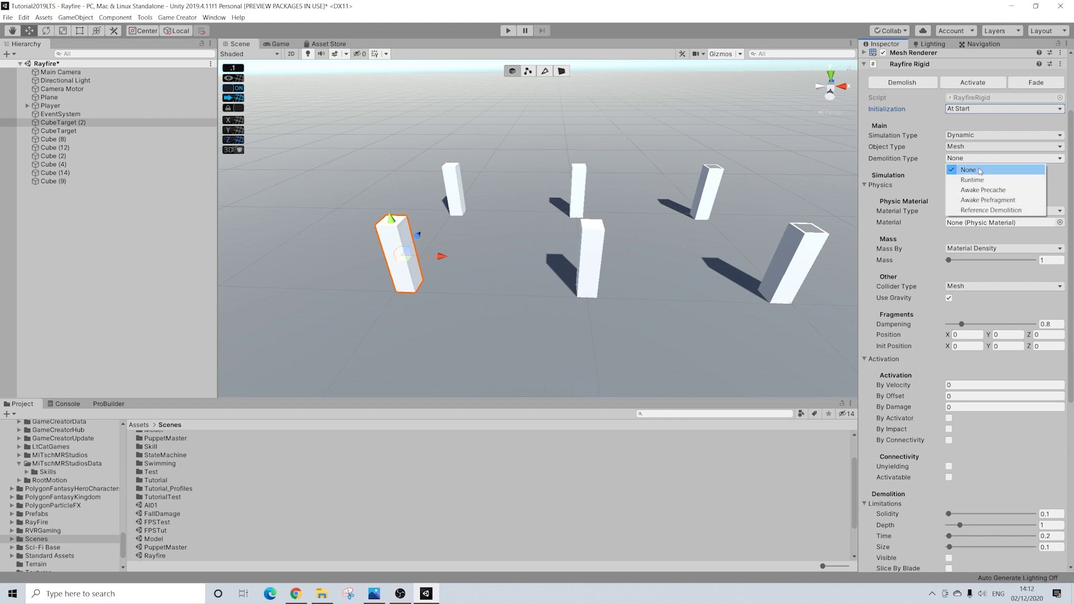
pyautogui.click(975, 181)
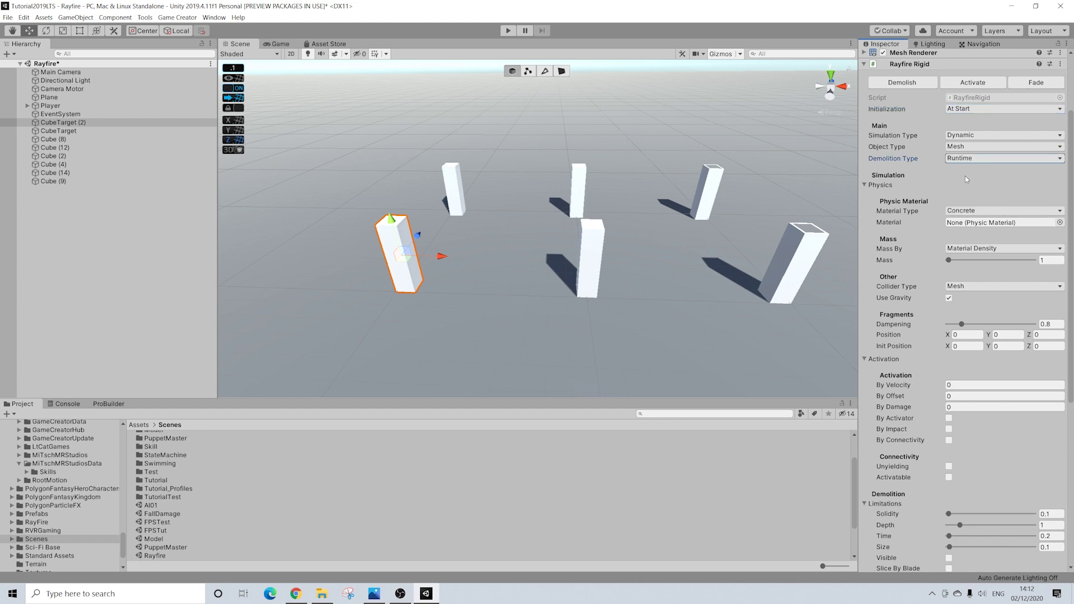
# - Set CubeTarget (2)'s Rayfire Rigid physics to Mass By Mass Property with a mass of 50 and Material Type Ice
pyautogui.scroll(-3, 965, 176)
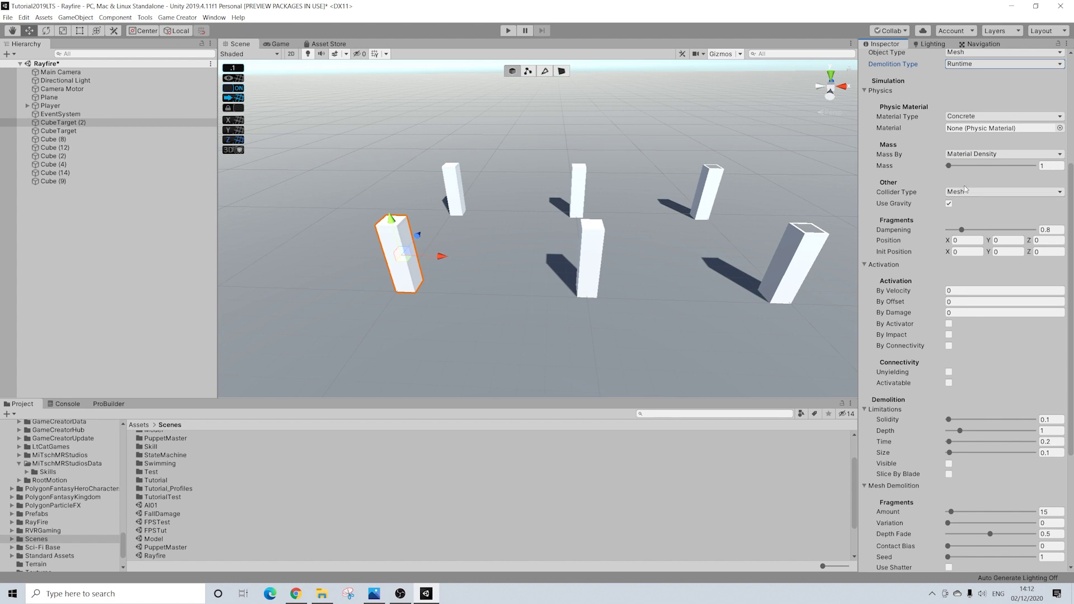
pyautogui.click(974, 155)
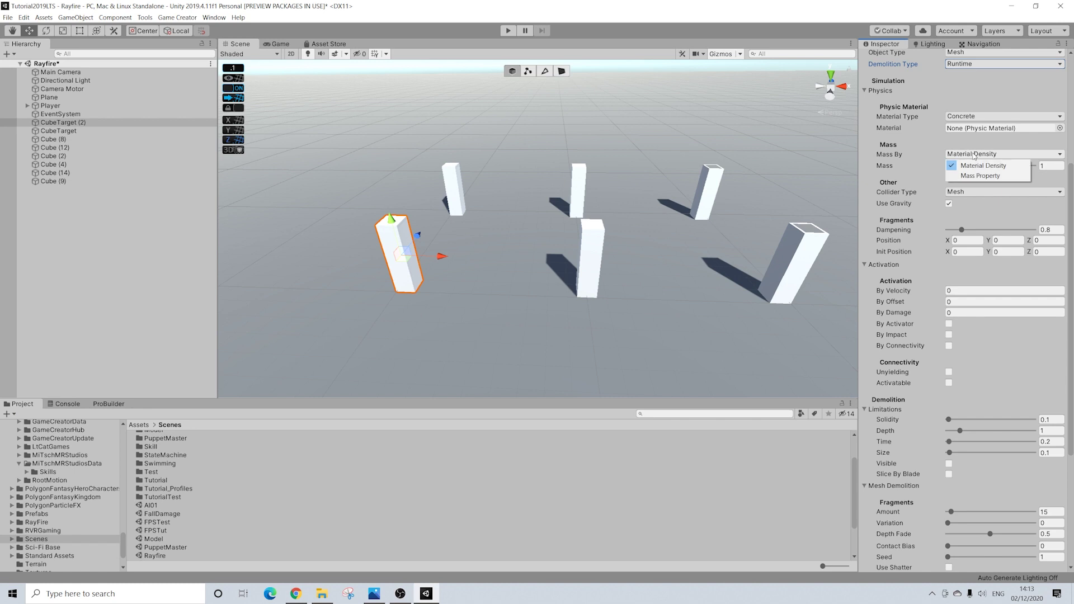
pyautogui.click(980, 175)
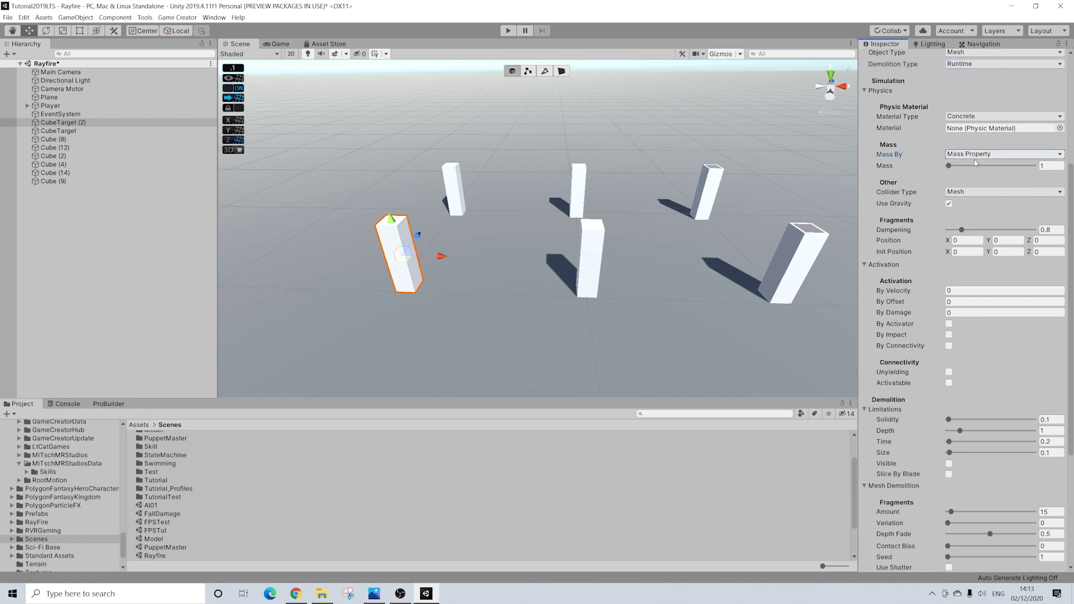
pyautogui.click(1044, 166)
pyautogui.write('50')
pyautogui.click(969, 119)
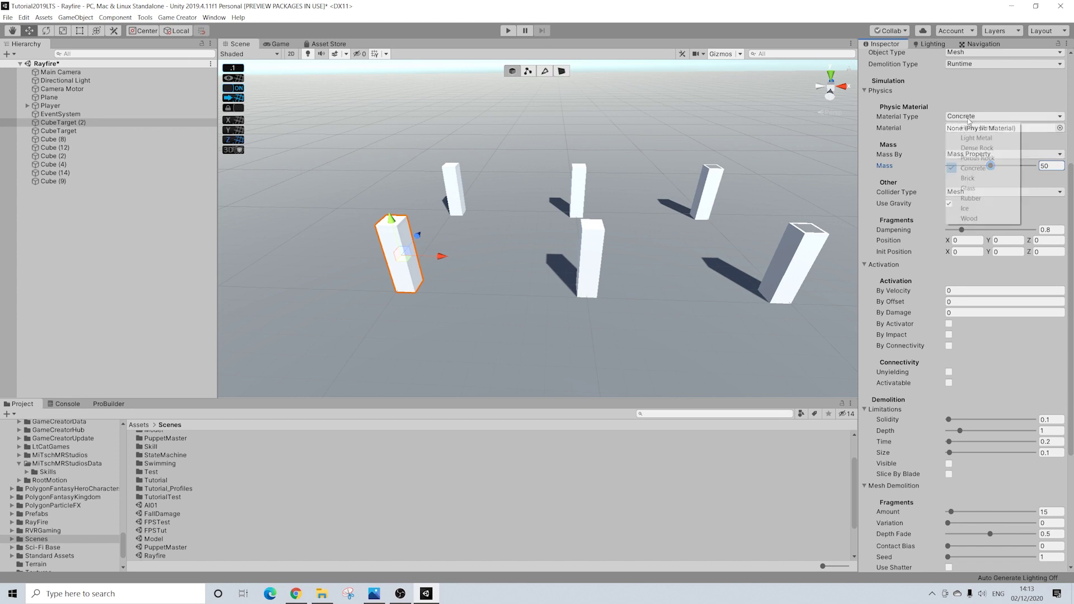
pyautogui.click(963, 208)
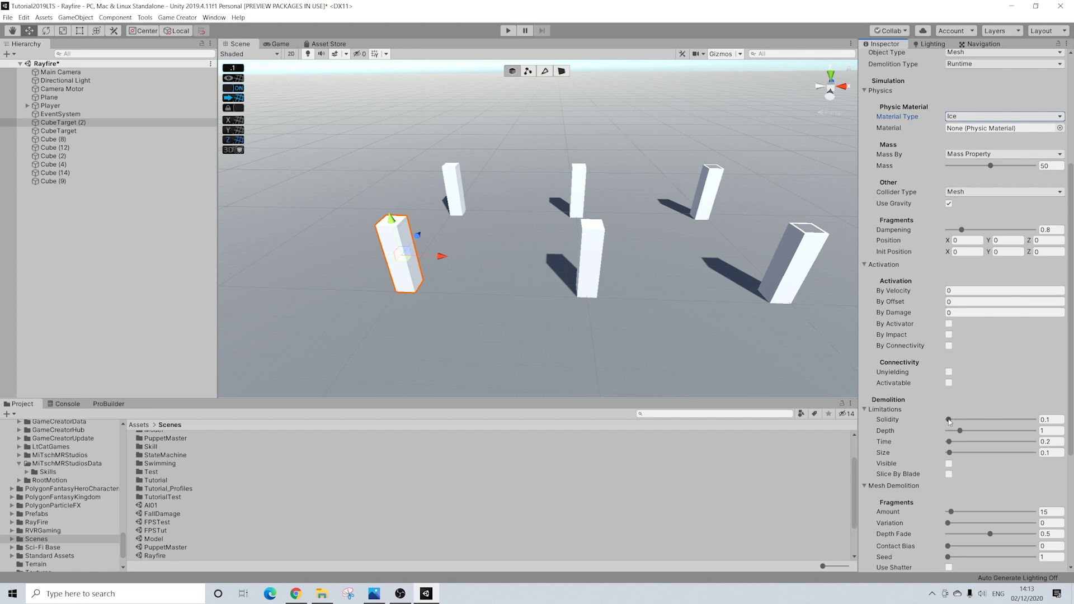
# - In the demolition limitations, set Solidity to 10, enable Slice By Blade, and set Depth to 2
pyautogui.moveTo(949, 420); pyautogui.dragTo(1034, 421)
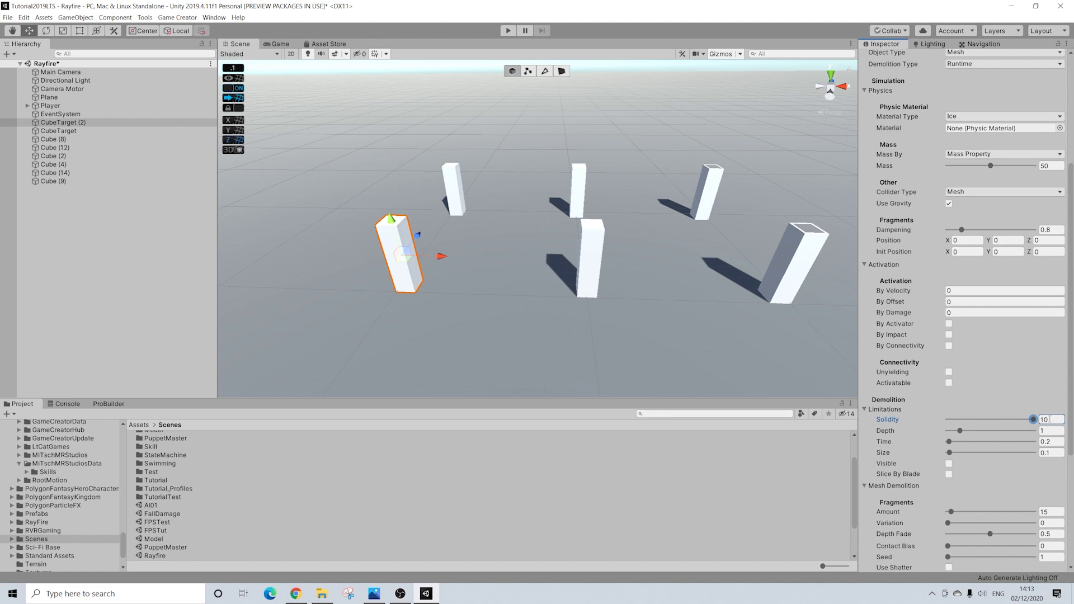
pyautogui.click(949, 475)
pyautogui.scroll(-3, 970, 476)
pyautogui.scroll(3, 970, 475)
pyautogui.click(1050, 431)
pyautogui.write('2')
# - Copy the Rayfire Rigid component from CubeTarget (2) and paste it as new onto the front-row middle pillar Cube (9)
pyautogui.scroll(5, 962, 328)
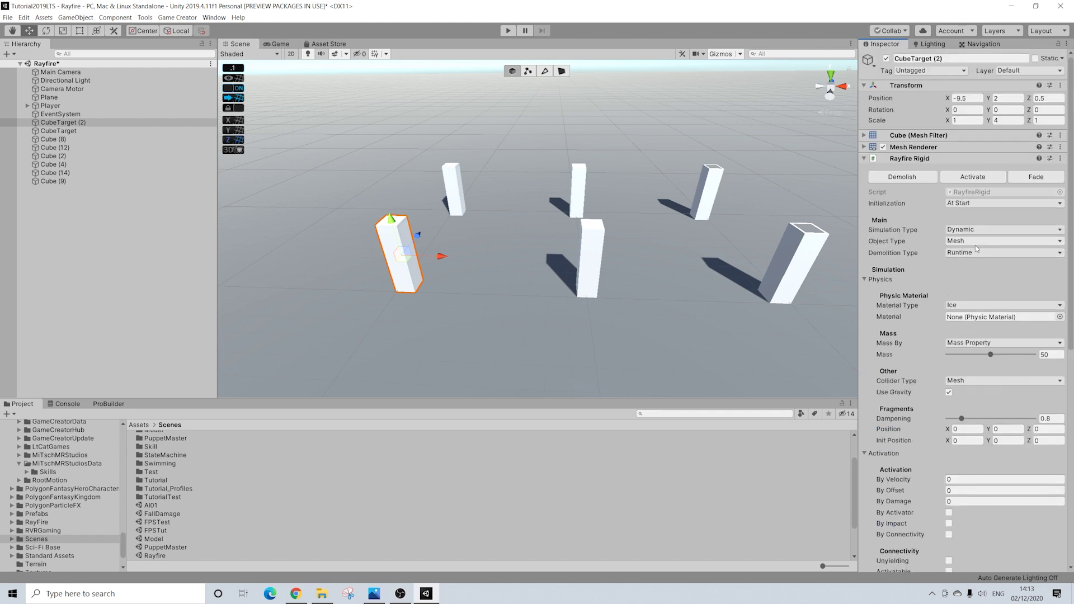
pyautogui.click(1060, 159)
pyautogui.click(991, 213)
pyautogui.click(604, 243)
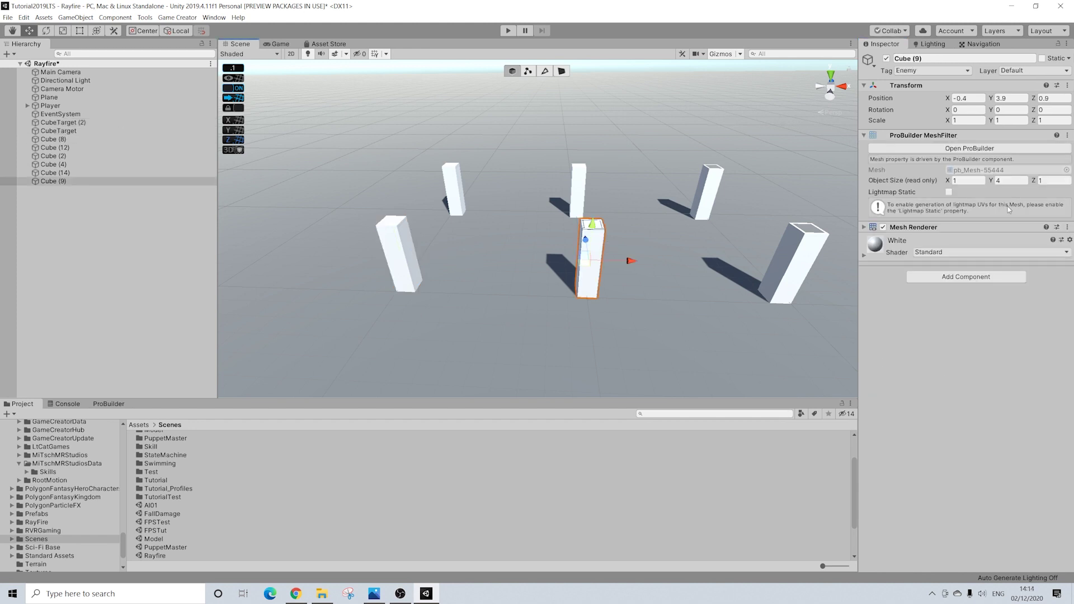
pyautogui.click(1068, 227)
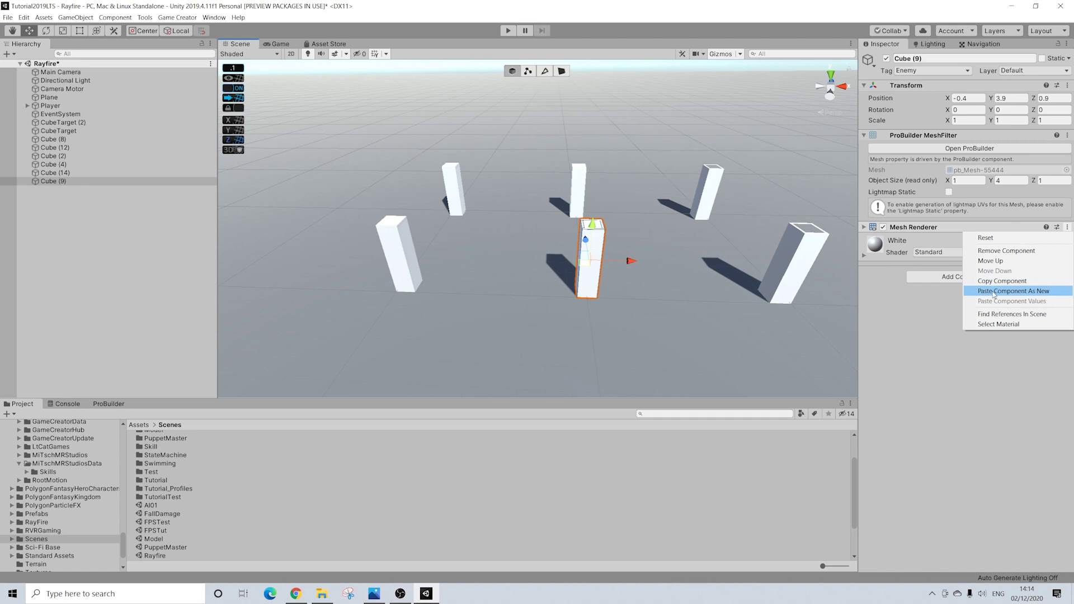
pyautogui.click(994, 292)
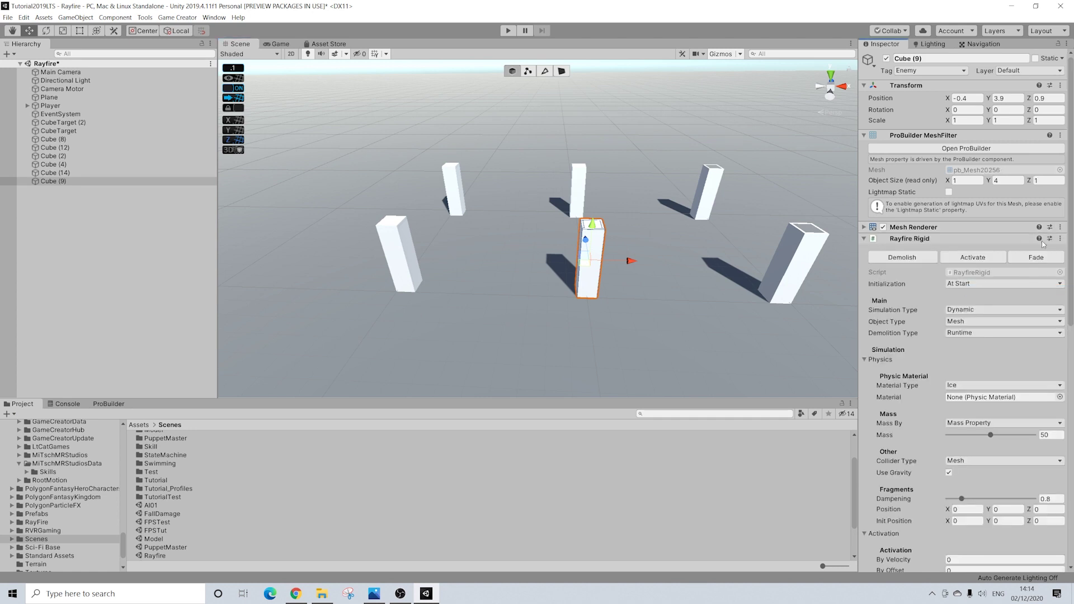
# - Copy Cube (9)'s Rayfire Rigid component and paste it as new onto the hollow front-row pillar Cube (12)
pyautogui.click(1061, 238)
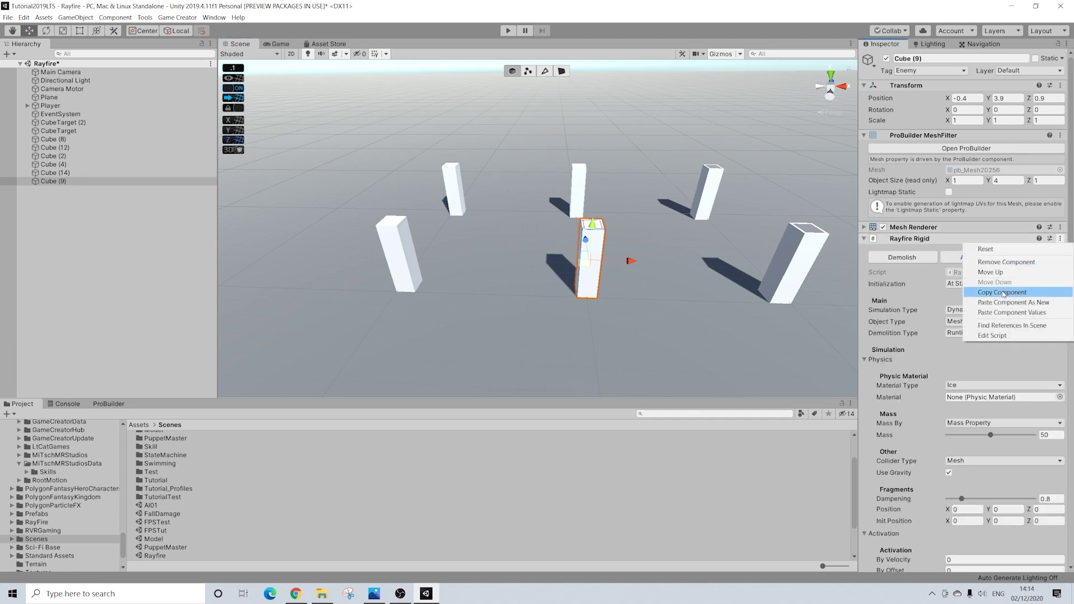
pyautogui.click(1005, 292)
pyautogui.click(806, 256)
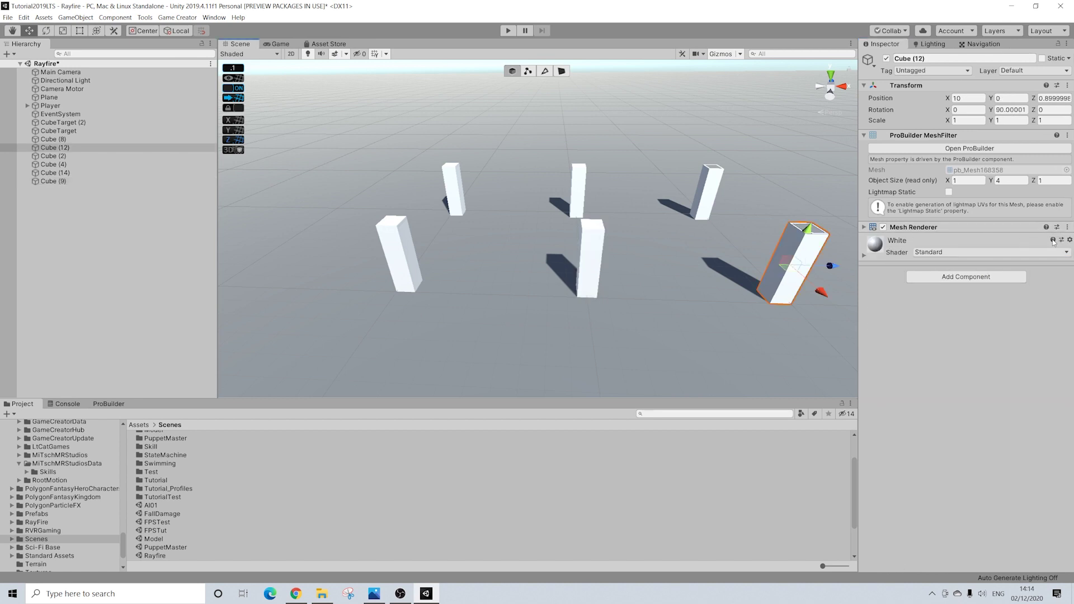
pyautogui.click(1067, 227)
pyautogui.click(1006, 292)
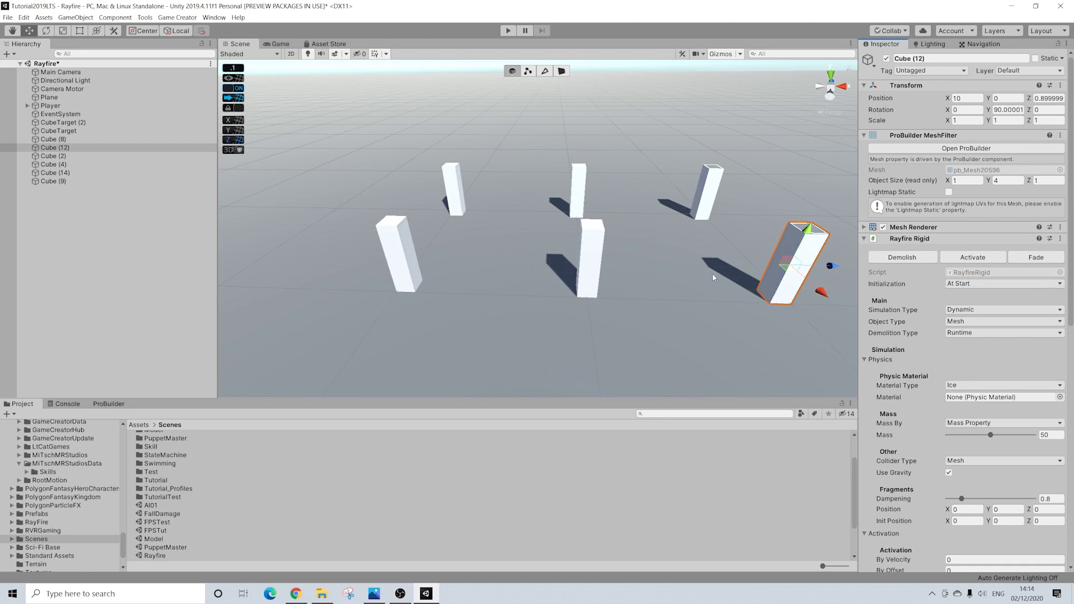
# - Add a Rayfire Rigid component to the back-row cube pillar CubeTarget
pyautogui.moveTo(718, 275); pyautogui.dragTo(648, 268, button='middle')
pyautogui.scroll(-3, 935, 332)
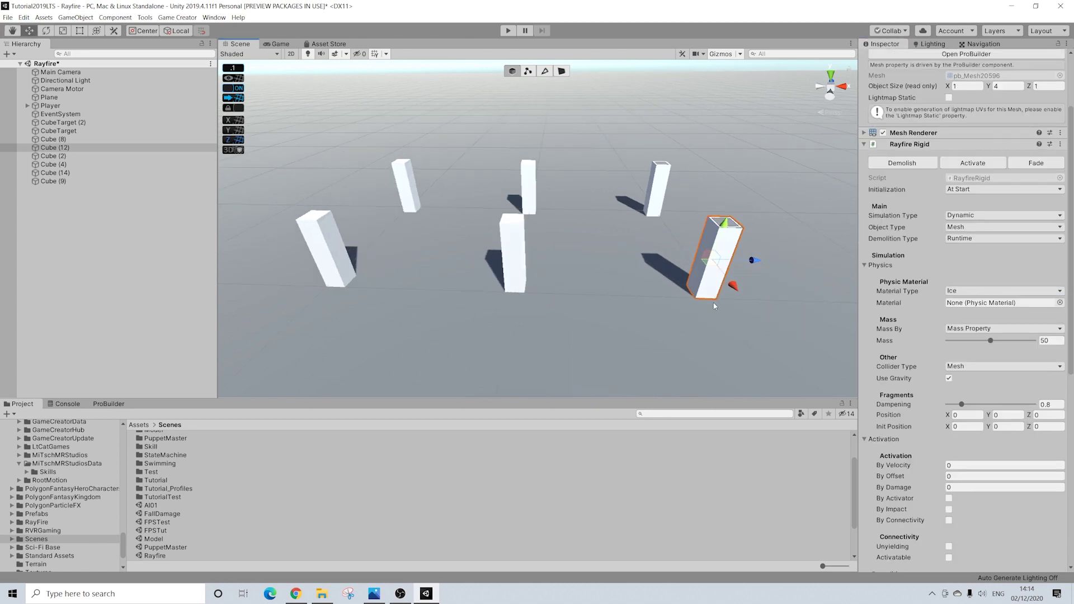
pyautogui.moveTo(692, 302); pyautogui.dragTo(708, 326, button='middle')
pyautogui.scroll(1, 716, 298)
pyautogui.click(418, 205)
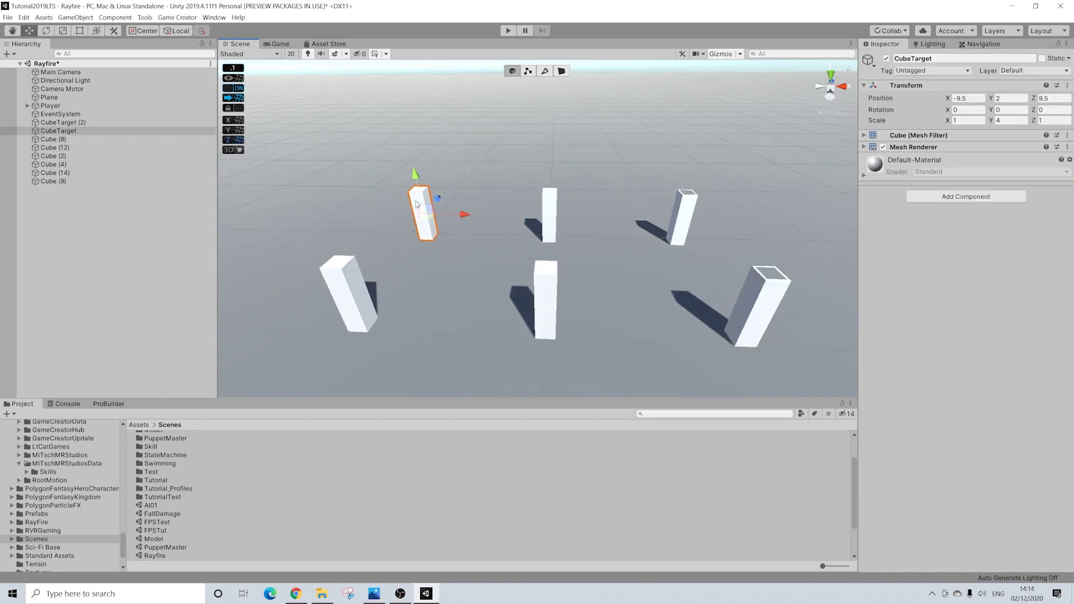
pyautogui.click(972, 199)
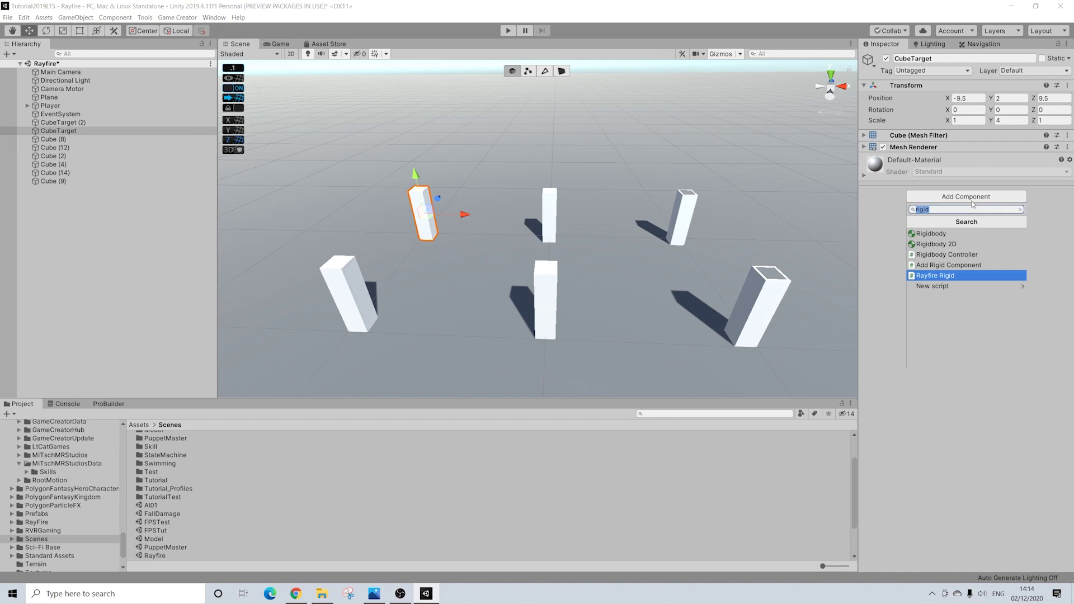
pyautogui.click(937, 278)
# - Set CubeTarget's Rayfire Rigid Initialization to At Start and its Demolition Type to Runtime
pyautogui.click(974, 203)
pyautogui.click(969, 226)
pyautogui.click(970, 252)
pyautogui.click(971, 276)
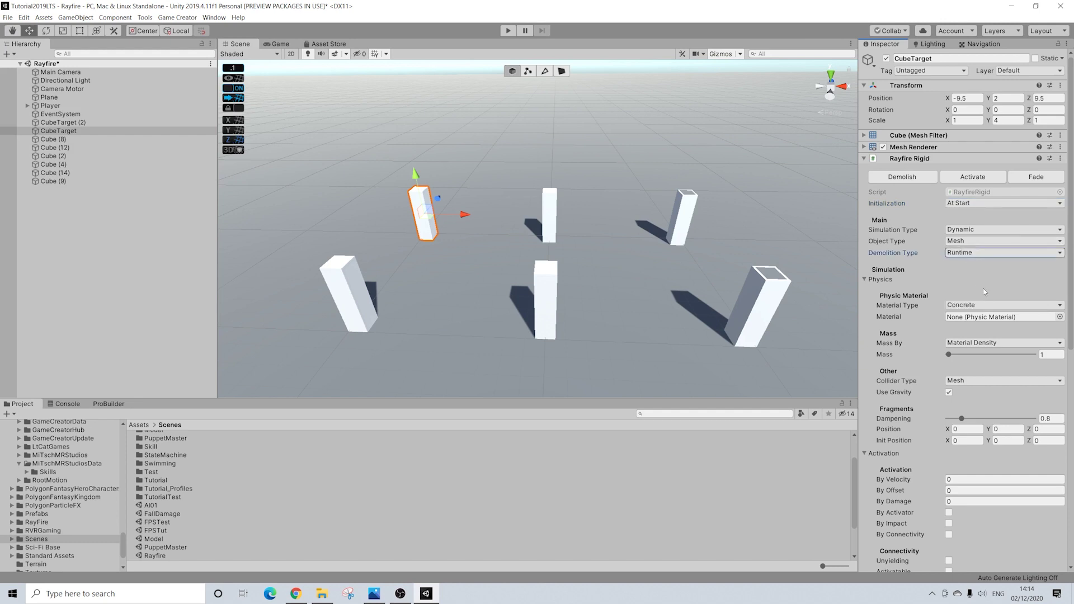
# - Set the By Velocity activation value of CubeTarget's Rayfire Rigid component to 1.2
pyautogui.scroll(-3, 969, 333)
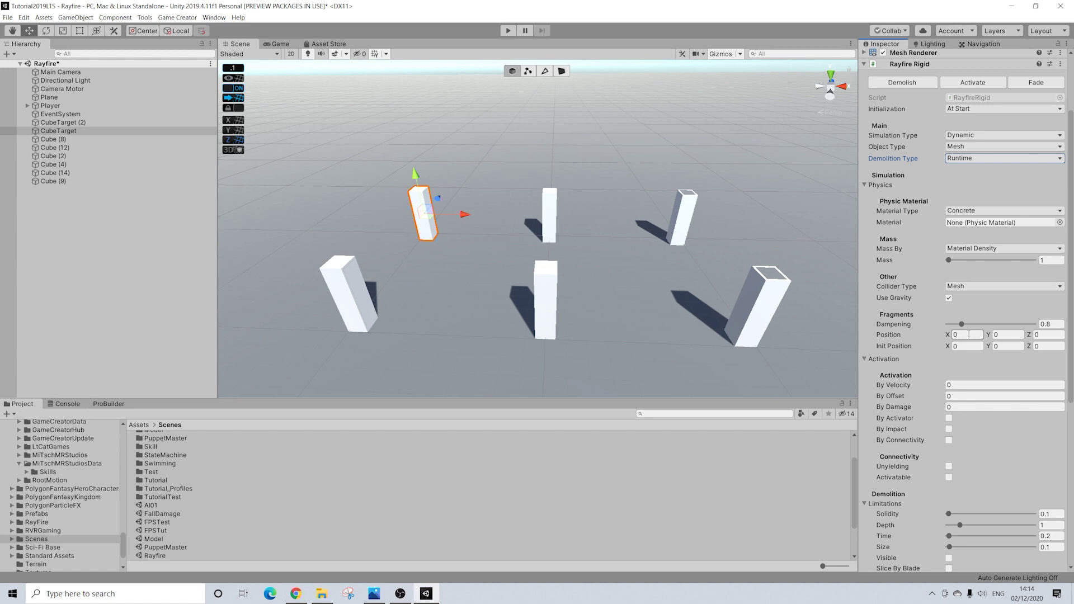
pyautogui.scroll(-3, 970, 334)
pyautogui.click(954, 290)
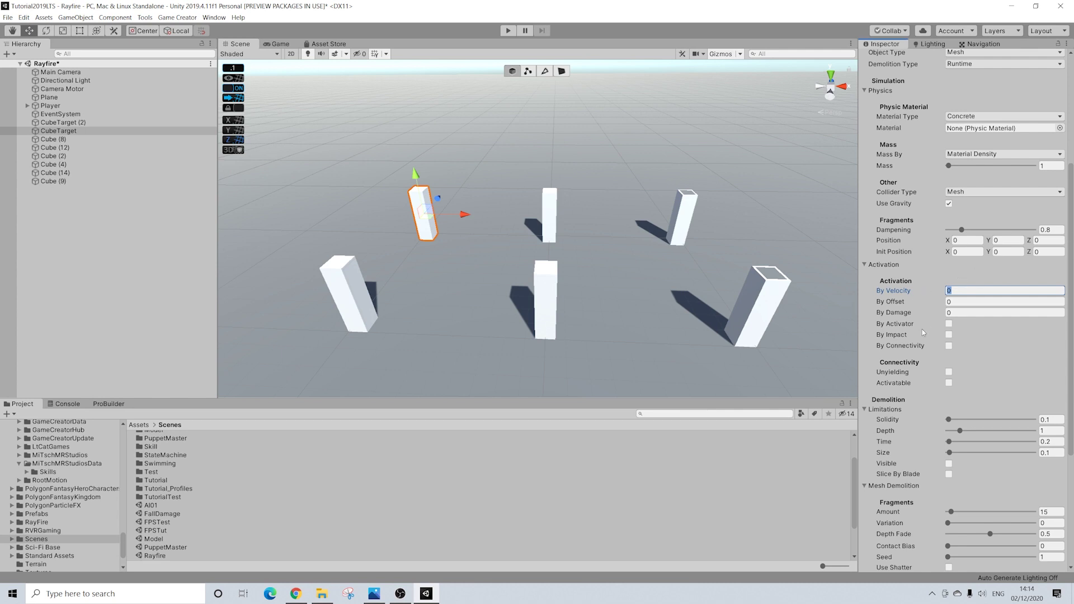
pyautogui.write('1')
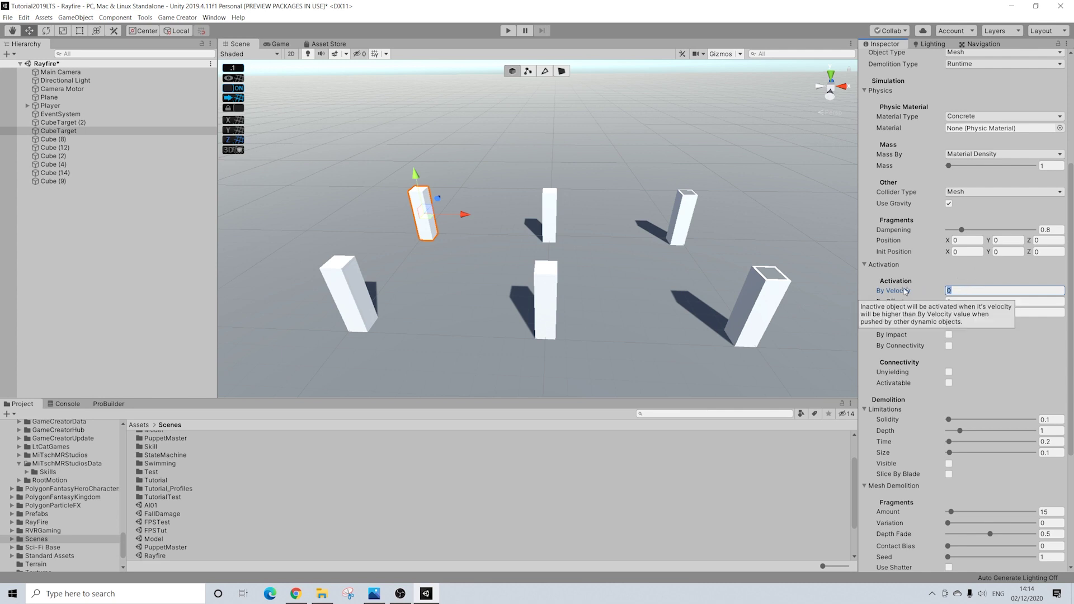
pyautogui.write('.2')
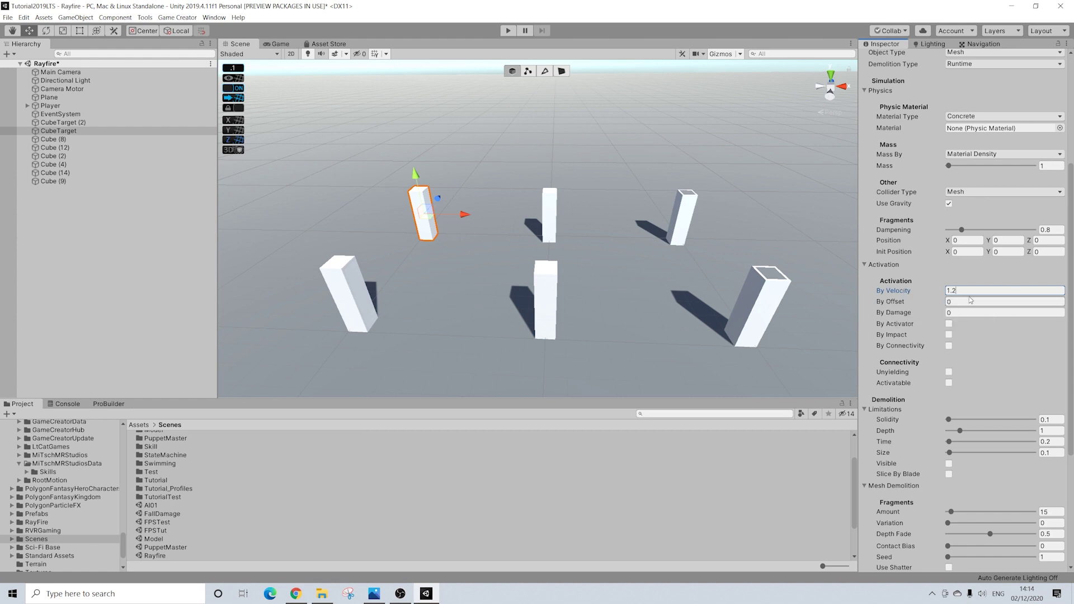
# - Replace the Rayfire Rigid component on the back-row middle pillar Cube (8) with a copy of CubeTarget's component
pyautogui.scroll(5, 983, 167)
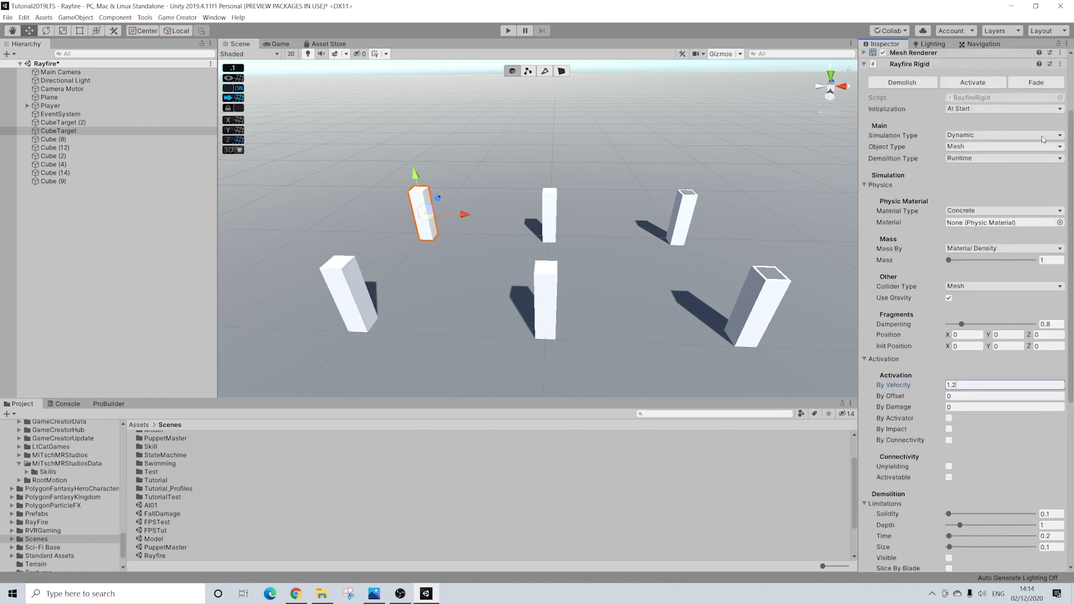
pyautogui.click(1060, 158)
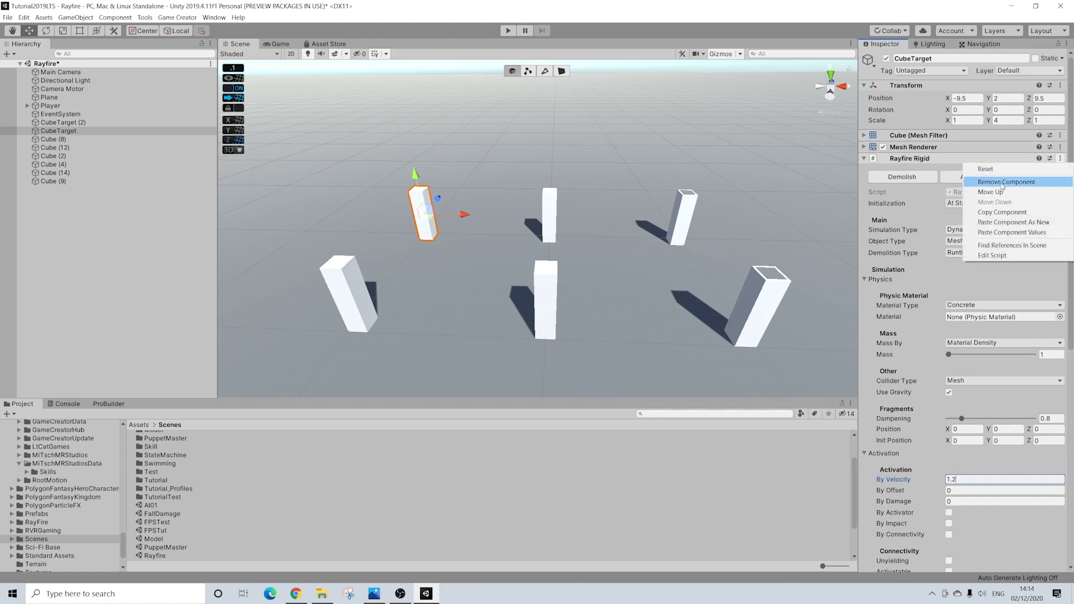
pyautogui.click(985, 213)
pyautogui.click(550, 215)
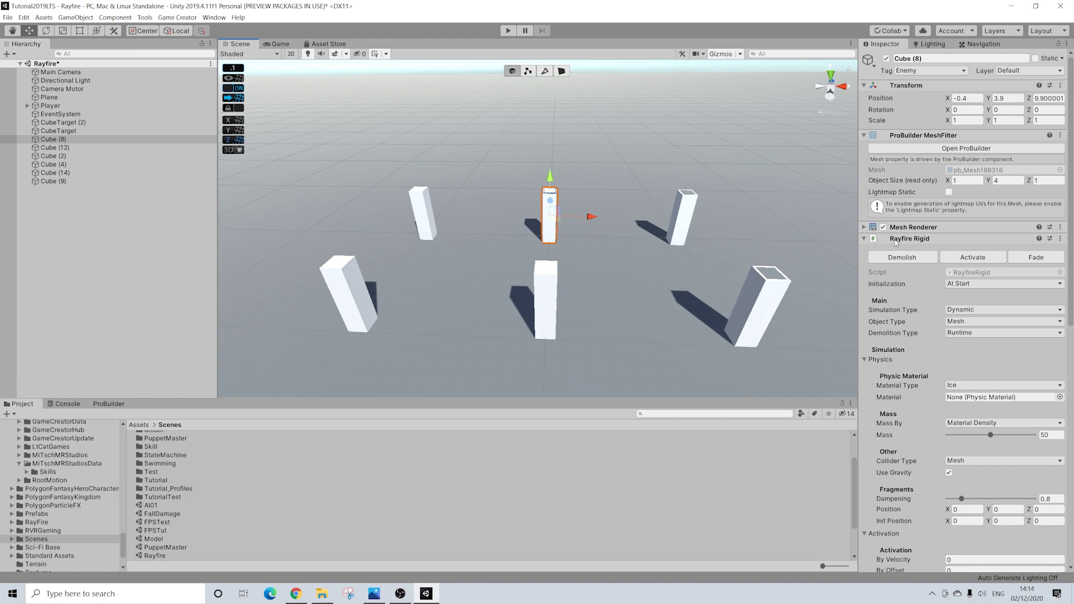
pyautogui.click(1061, 238)
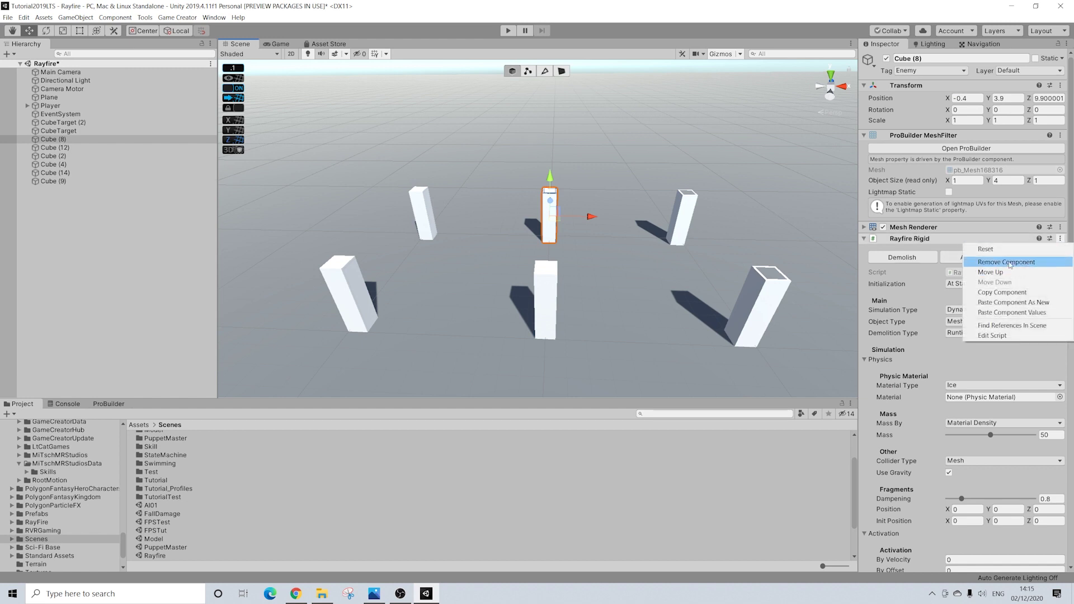
pyautogui.click(1007, 262)
pyautogui.click(1067, 227)
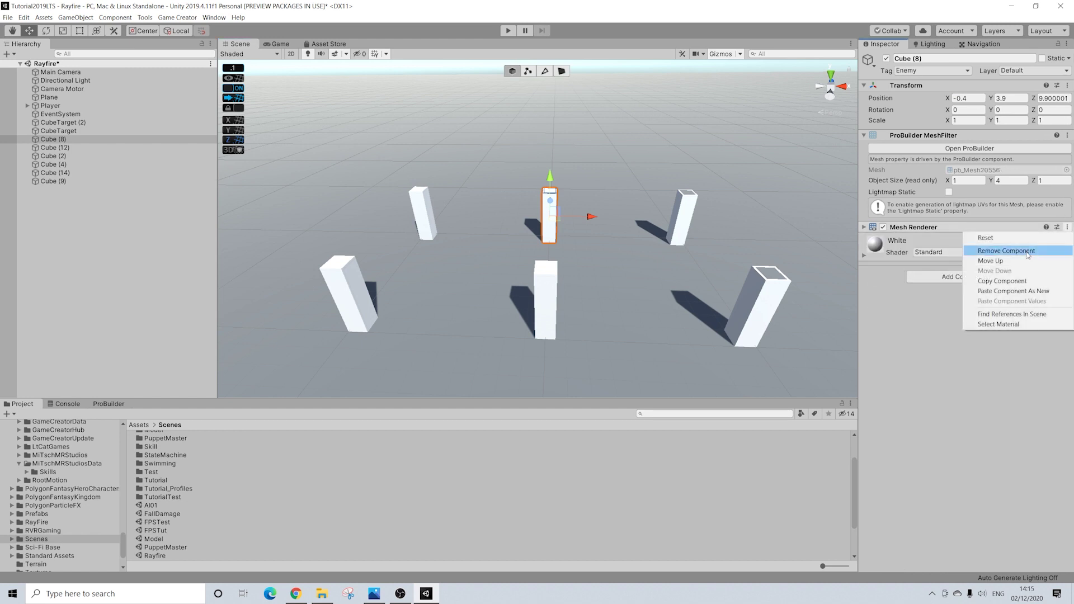
pyautogui.click(1001, 292)
# - Paste the copied Rayfire Rigid component as new onto the hollow back-row pillar Cube (14)
pyautogui.click(685, 218)
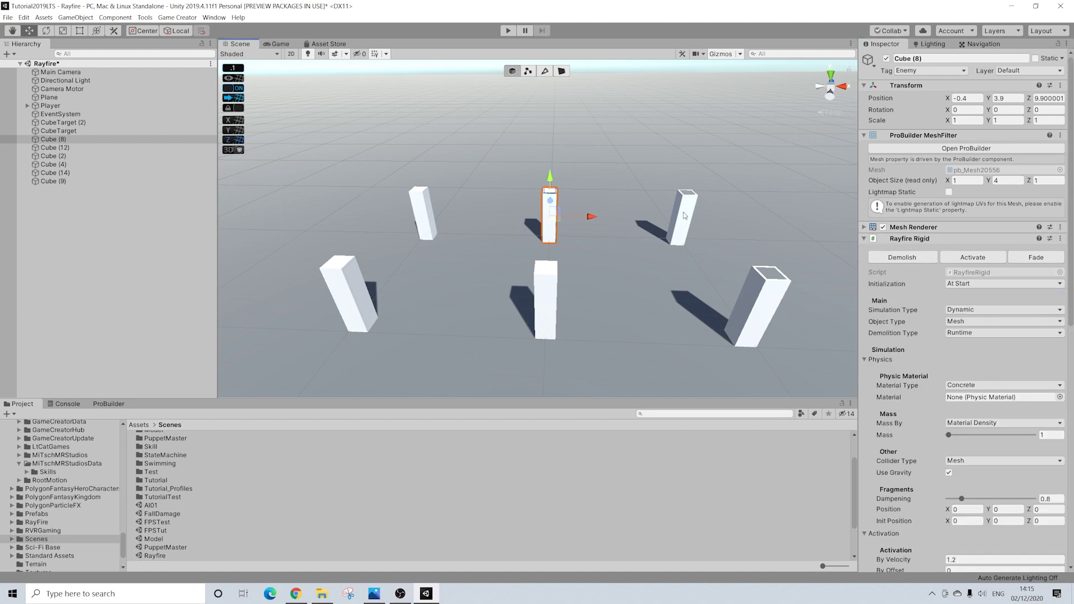
pyautogui.click(1068, 227)
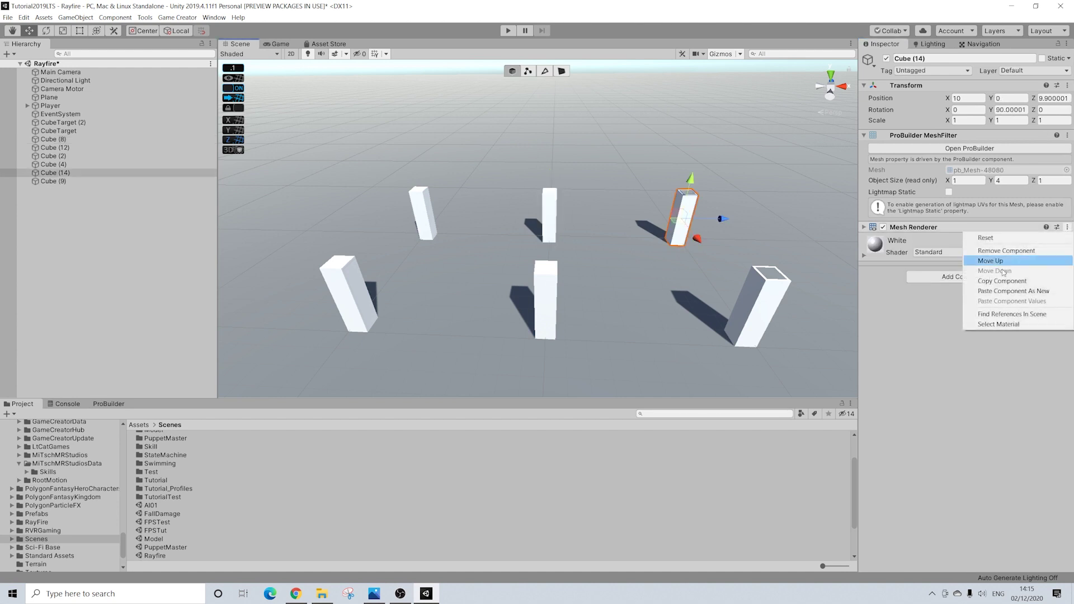
pyautogui.click(1002, 288)
# - Check the components of the back-row pillars Cube (14), Cube (8) and CubeTarget, and look over both rows of pillars
pyautogui.click(546, 297)
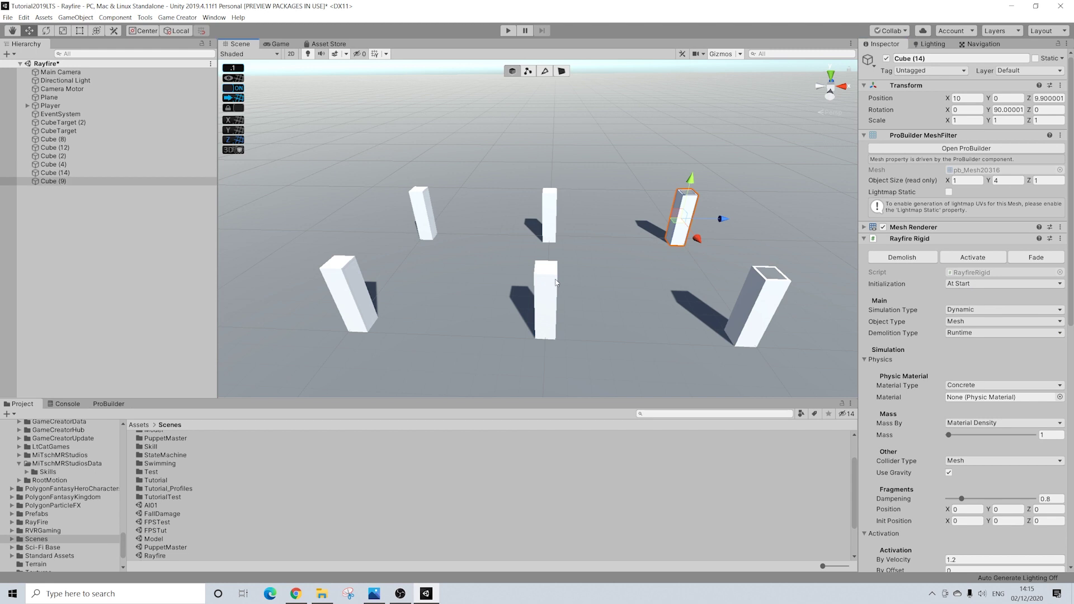
pyautogui.click(683, 221)
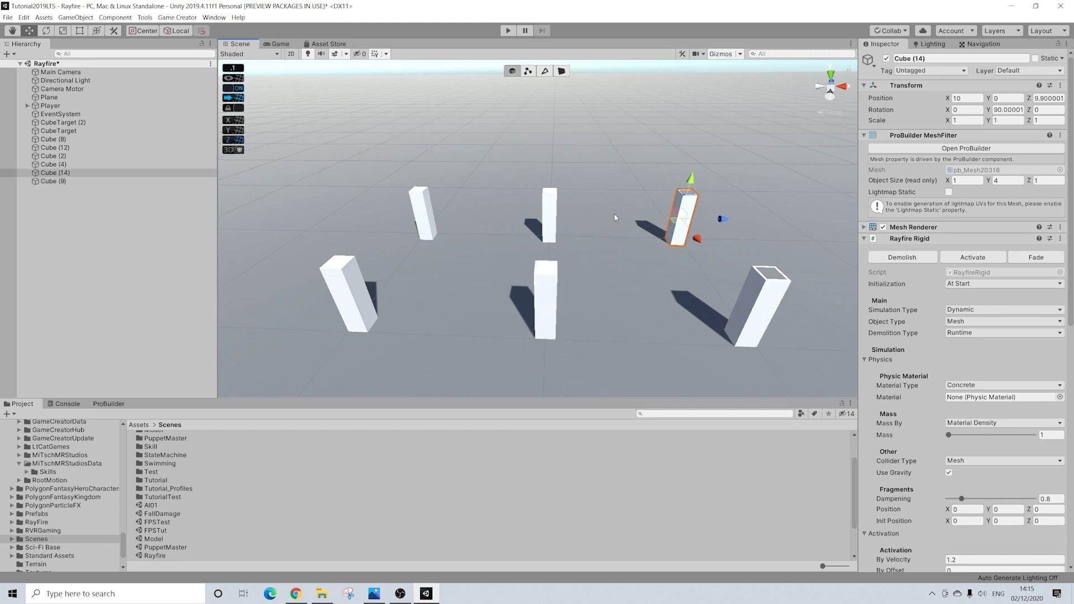
pyautogui.click(548, 214)
pyautogui.click(433, 200)
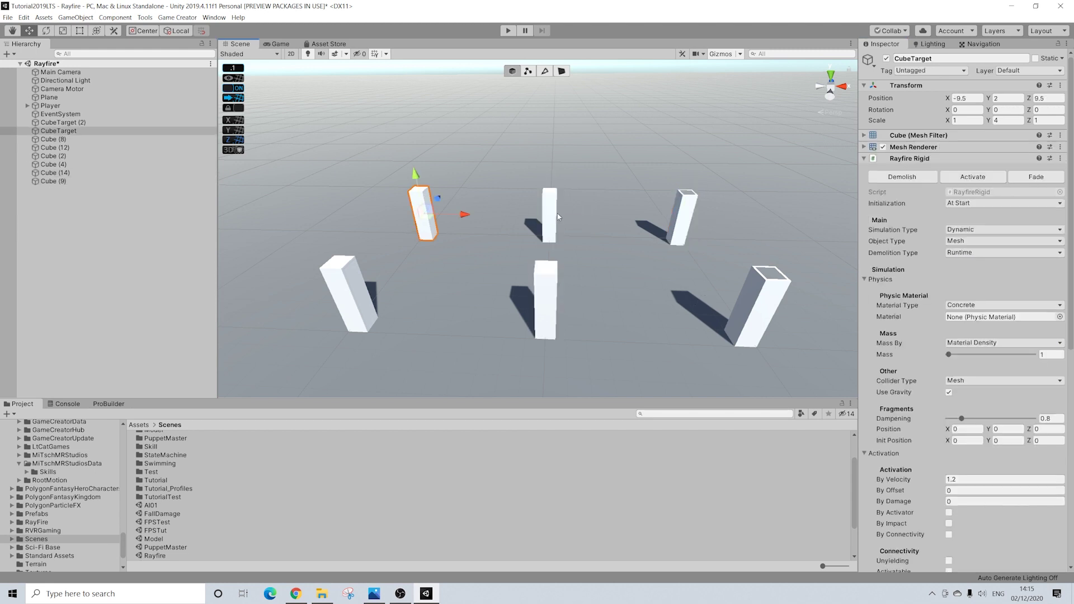
pyautogui.click(539, 276)
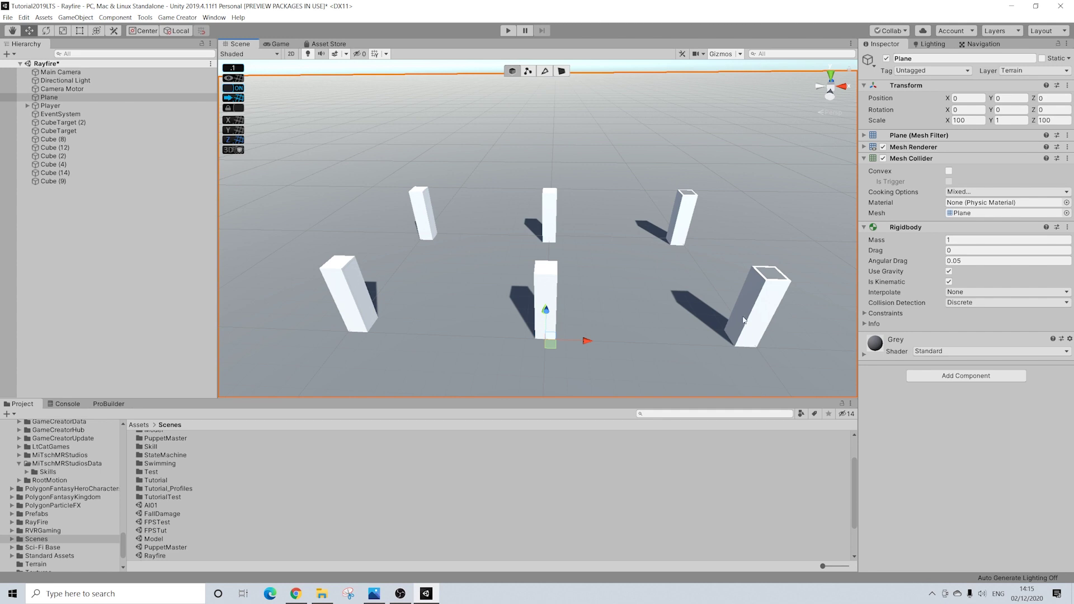
pyautogui.moveTo(619, 307); pyautogui.dragTo(676, 304, button='middle')
pyautogui.keyDown('alt'); pyautogui.moveTo(674, 278); pyautogui.dragTo(681, 250); pyautogui.keyUp('alt')
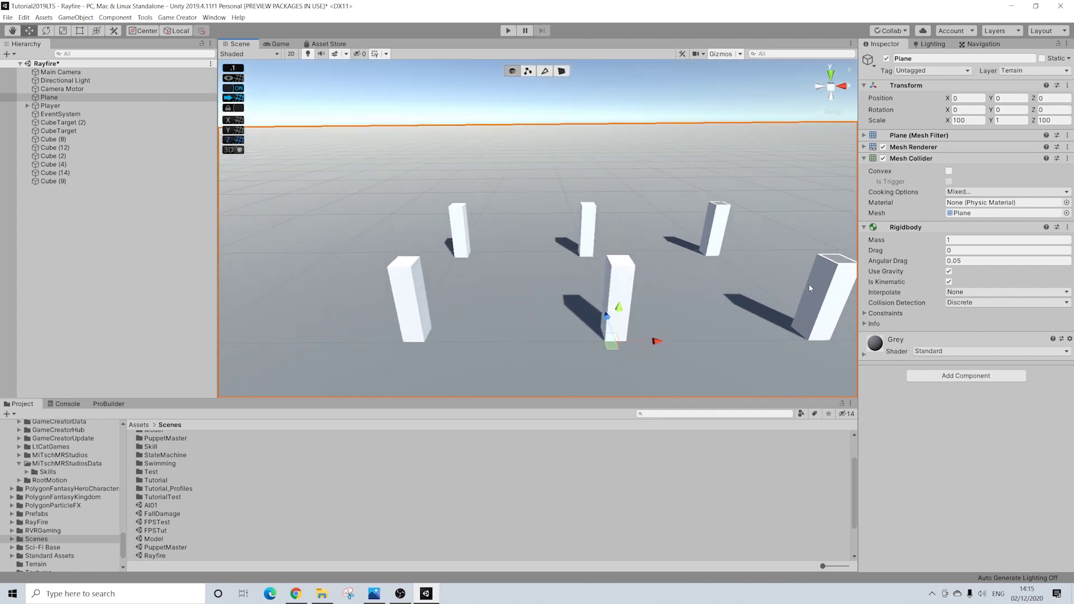
pyautogui.keyDown('alt'); pyautogui.moveTo(630, 281); pyautogui.dragTo(632, 284); pyautogui.keyUp('alt')
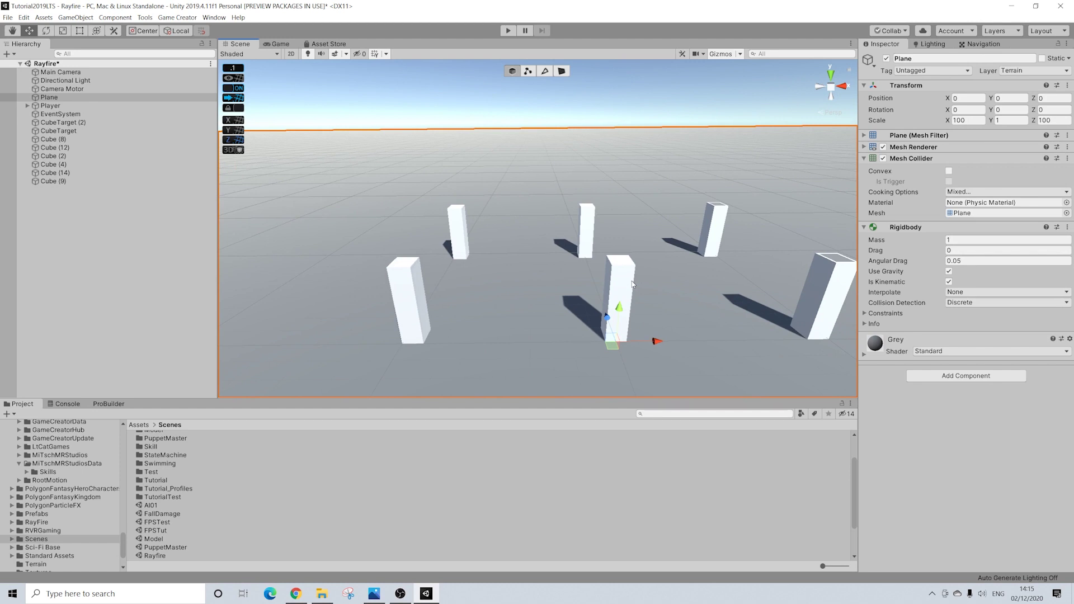
pyautogui.moveTo(498, 317); pyautogui.dragTo(612, 281, button='middle')
pyautogui.scroll(4, 633, 306)
pyautogui.scroll(1, 613, 282)
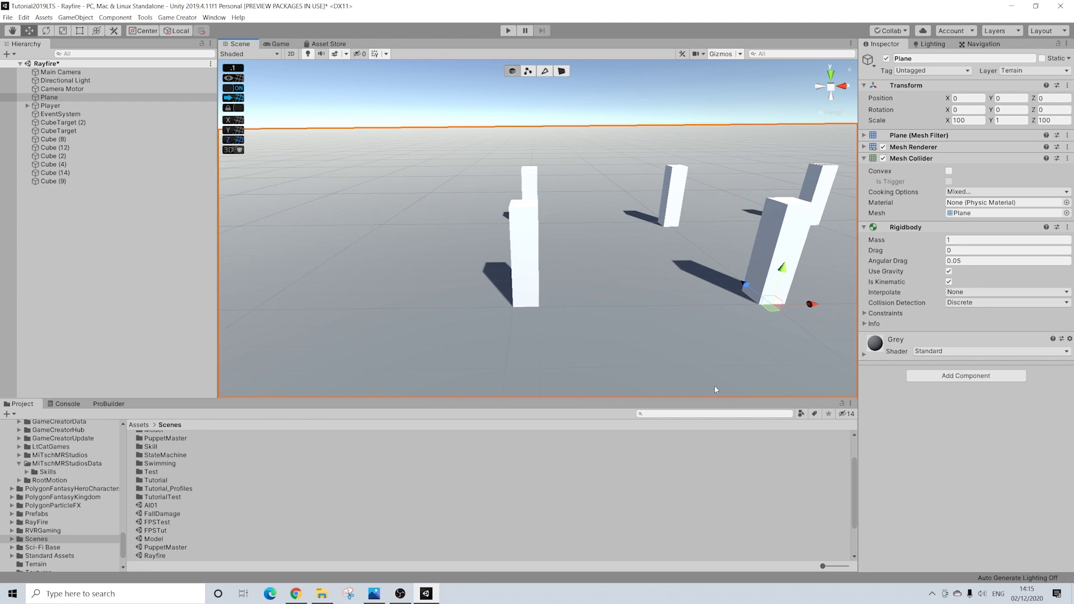
# - Create an empty child object under Player
pyautogui.click(50, 107)
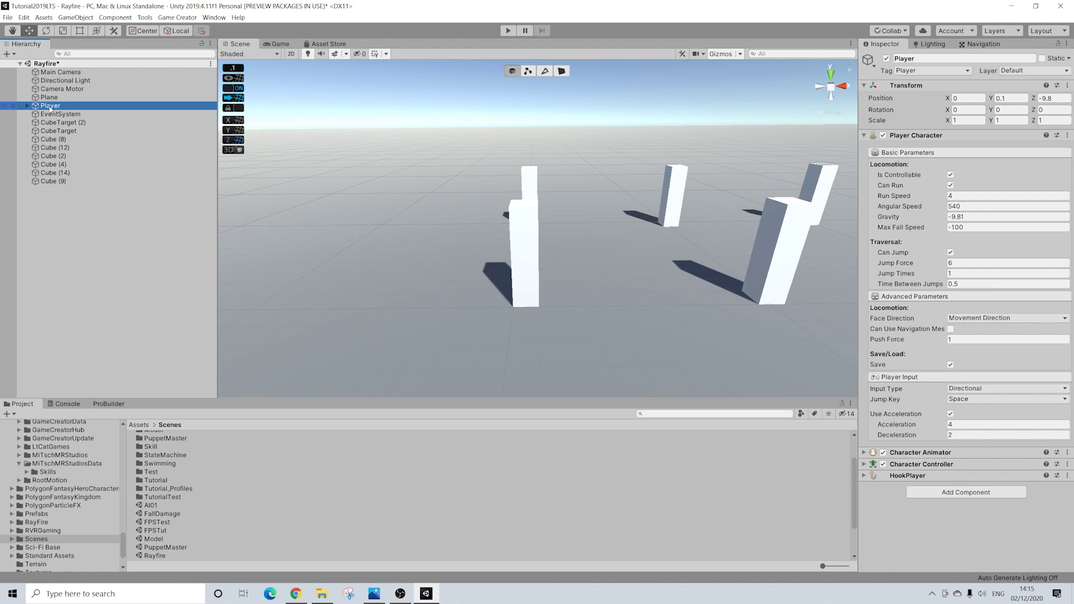
pyautogui.rightClick(49, 107)
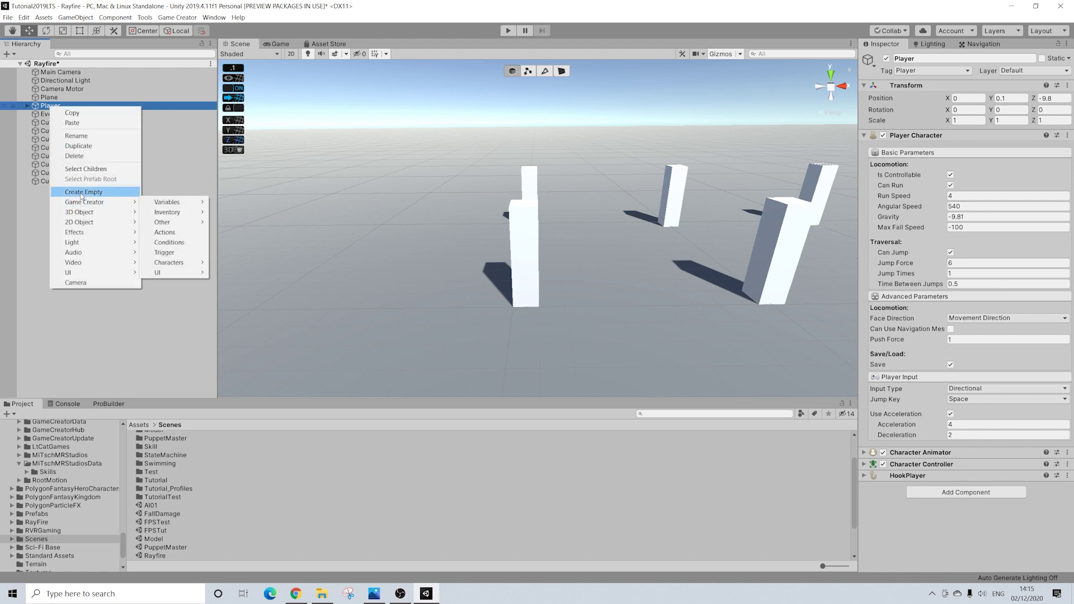
pyautogui.click(82, 193)
# - Add the Character Melee and Player Shooter components to the Player object
pyautogui.click(49, 106)
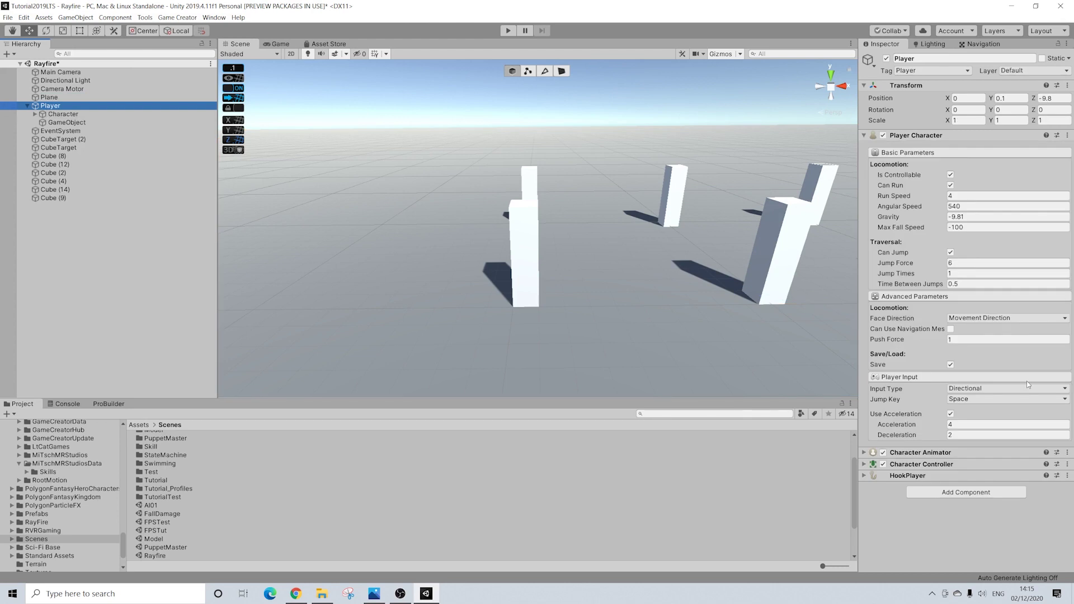
pyautogui.click(966, 492)
pyautogui.write('mele')
pyautogui.click(941, 460)
pyautogui.click(938, 504)
pyautogui.write('play')
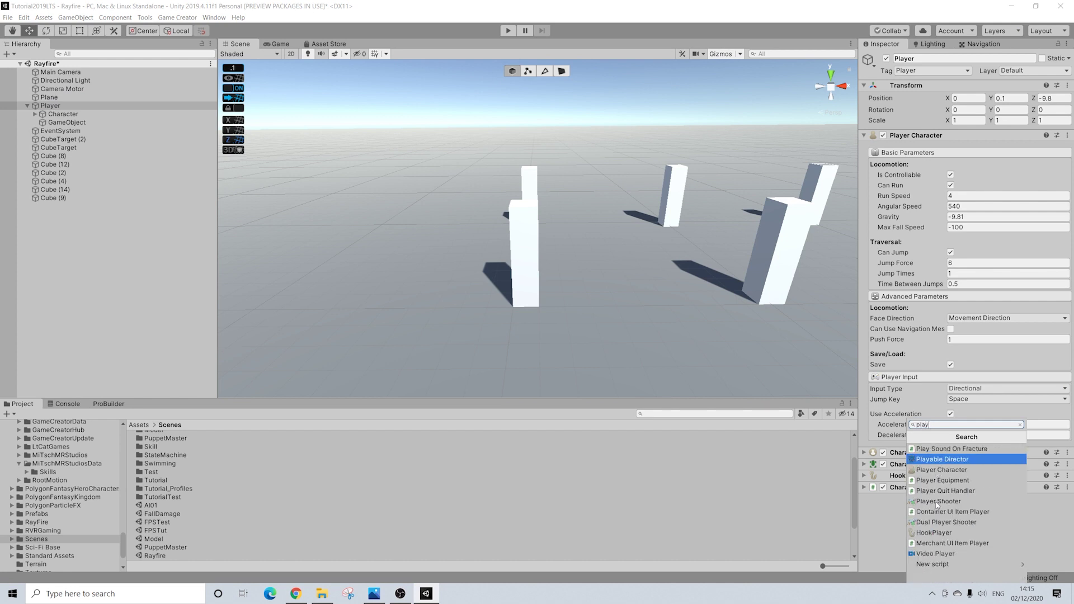
pyautogui.click(938, 502)
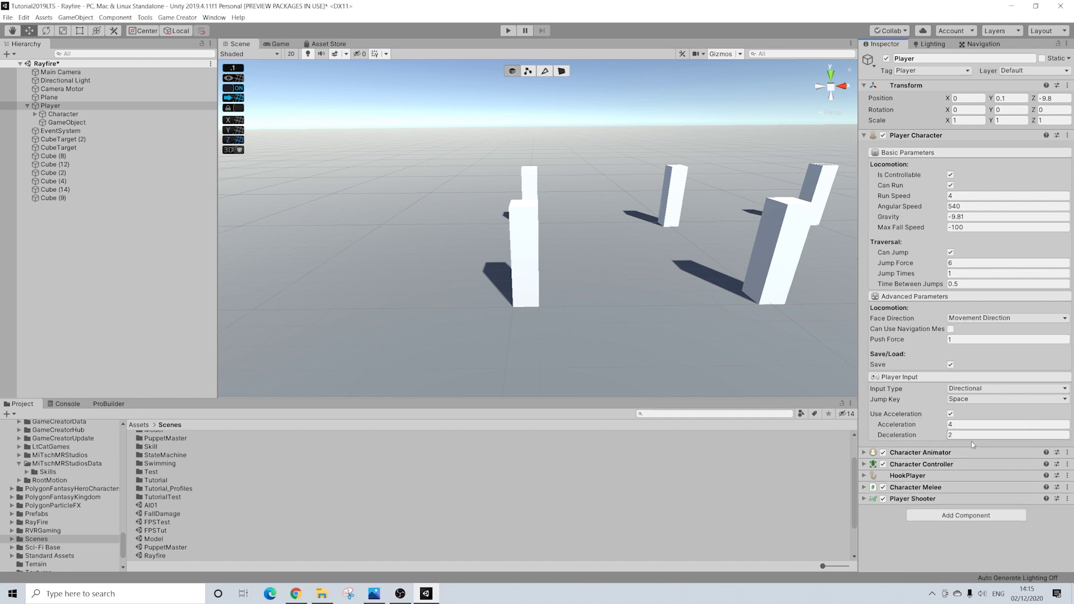
pyautogui.click(930, 488)
pyautogui.click(930, 488)
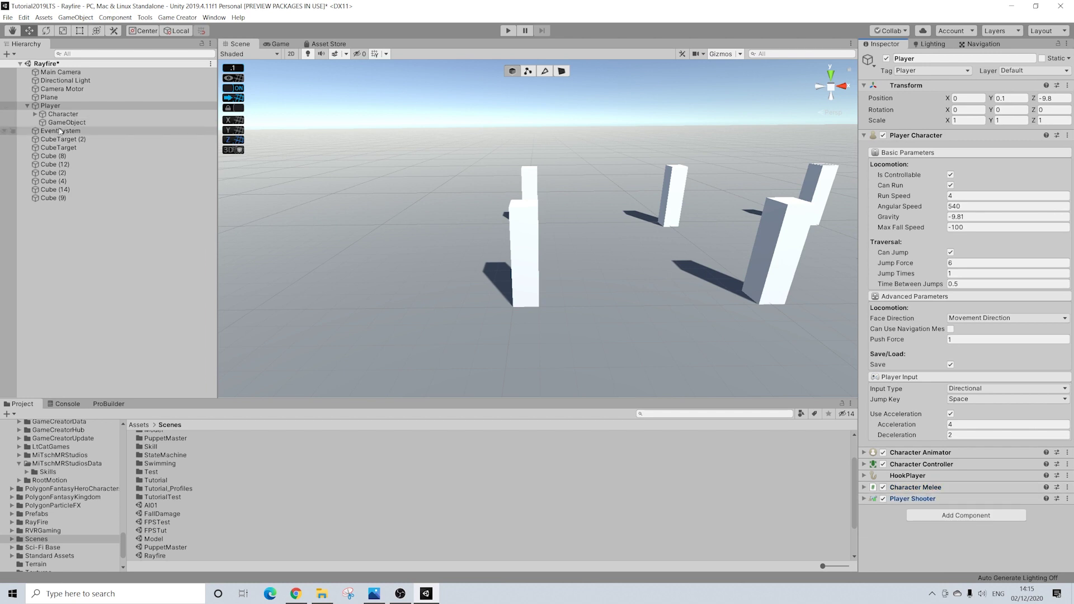
# - Rename Player's new empty child object to Combat
pyautogui.click(84, 122)
pyautogui.click(942, 59)
pyautogui.write('Copmba')
pyautogui.press('BackSpace')
pyautogui.press('BackSpace')
pyautogui.press('BackSpace')
pyautogui.press('BackSpace')
pyautogui.press('BackSpace')
pyautogui.write('ombat')
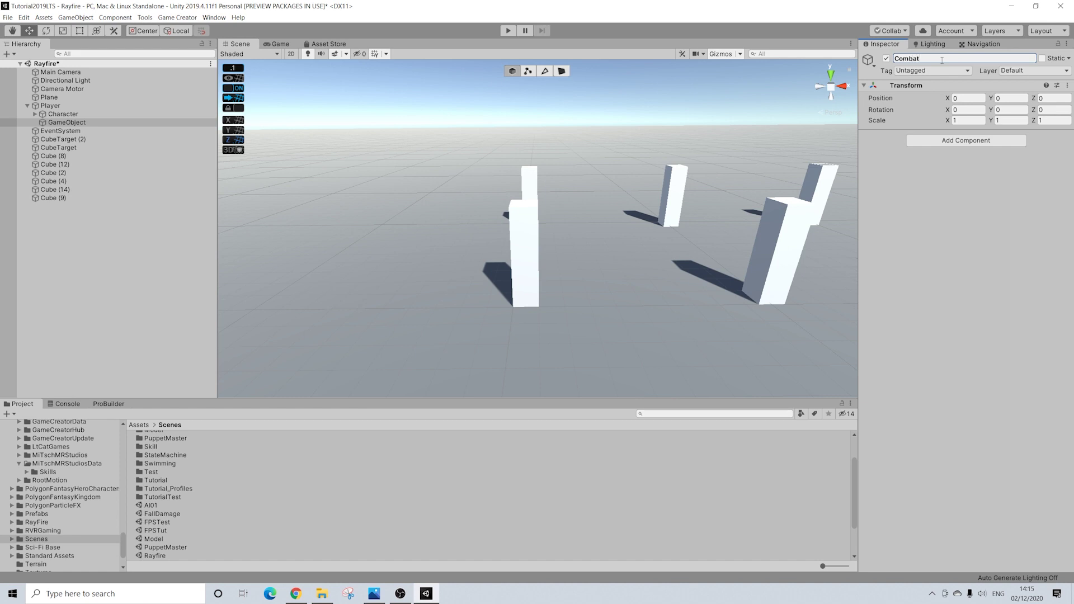
pyautogui.press('Return')
# - Add a Trigger component to the Combat object
pyautogui.click(931, 141)
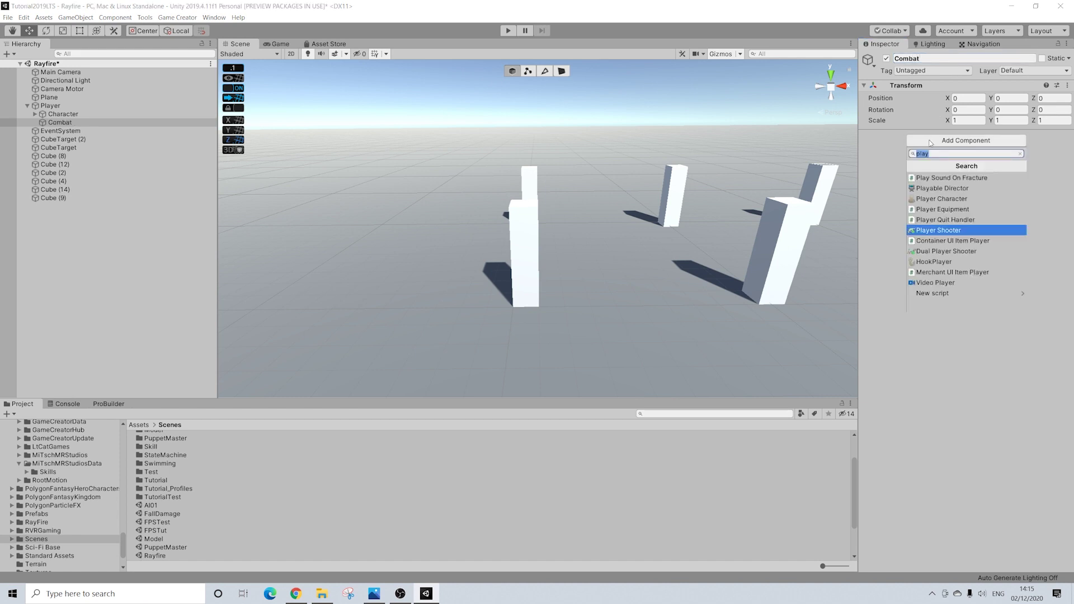
pyautogui.write('trigger')
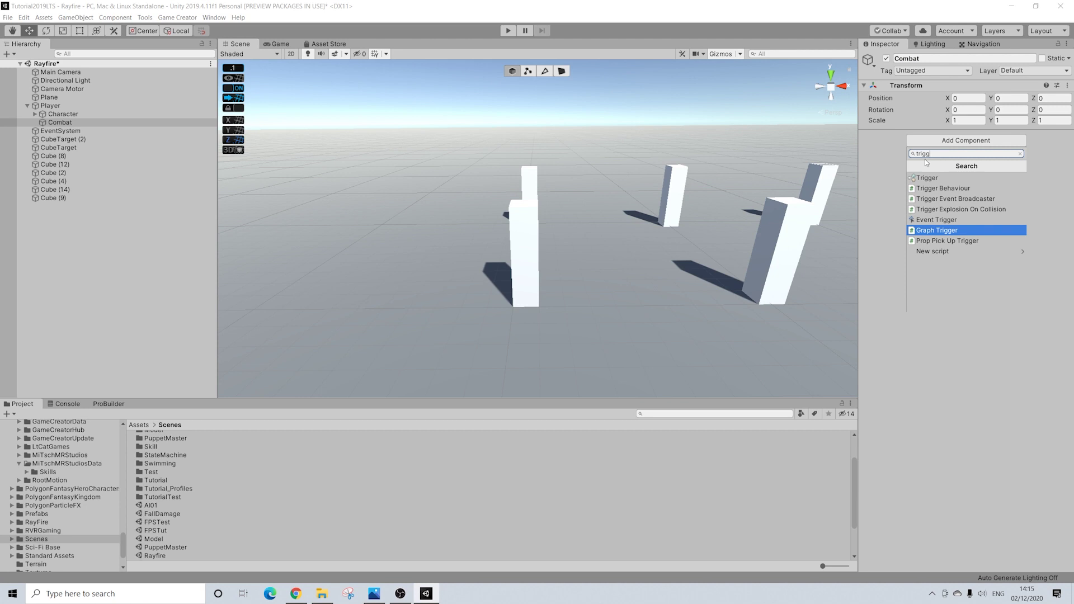
pyautogui.click(924, 178)
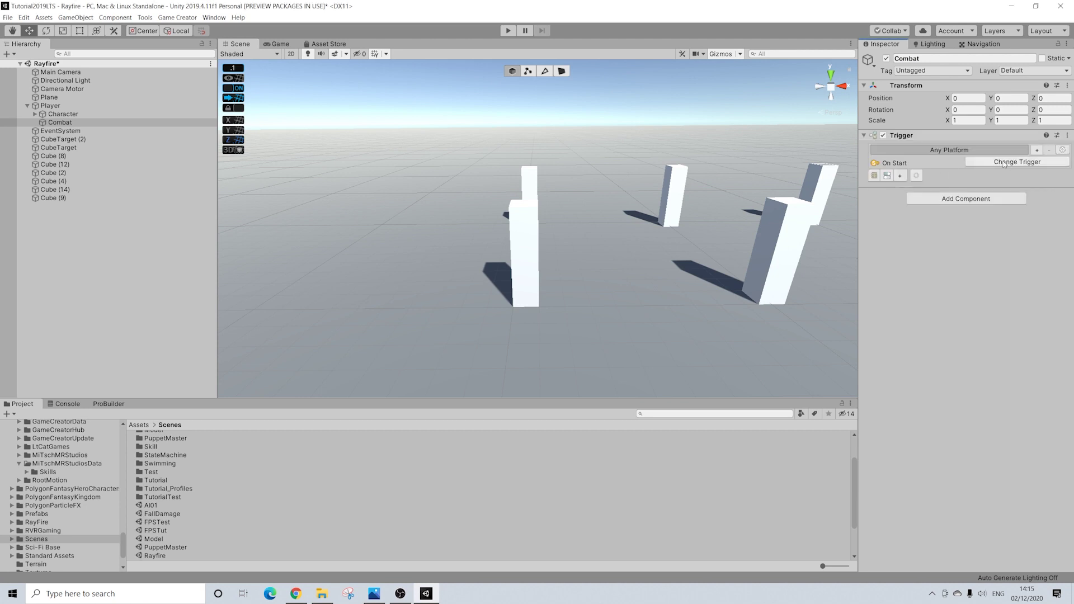
# - Change Combat's trigger to On Key Down with key code Q and create a Conditions slot for it
pyautogui.click(1005, 163)
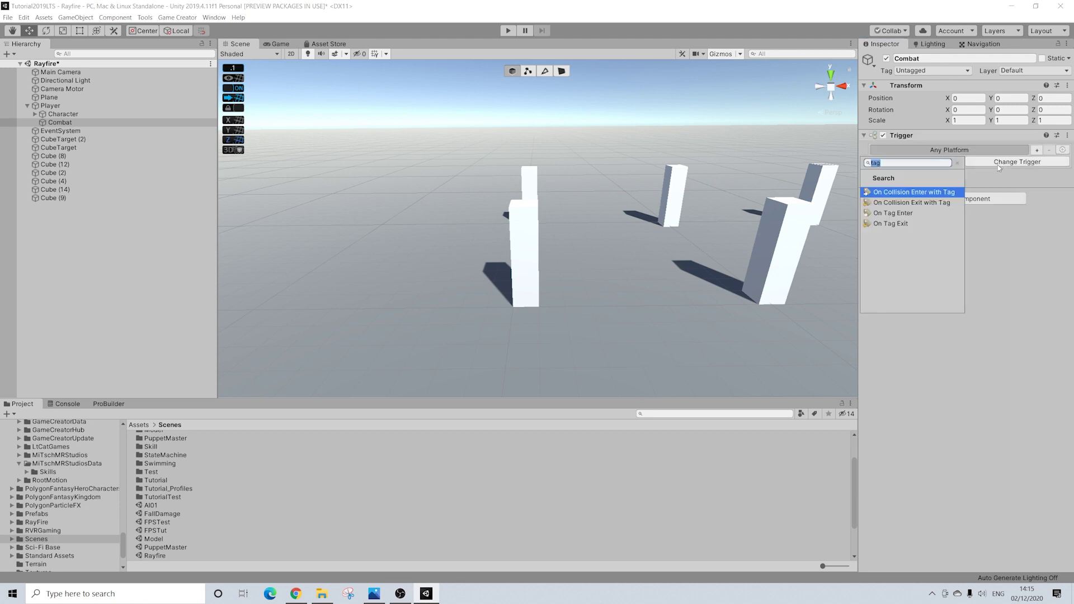
pyautogui.write('key')
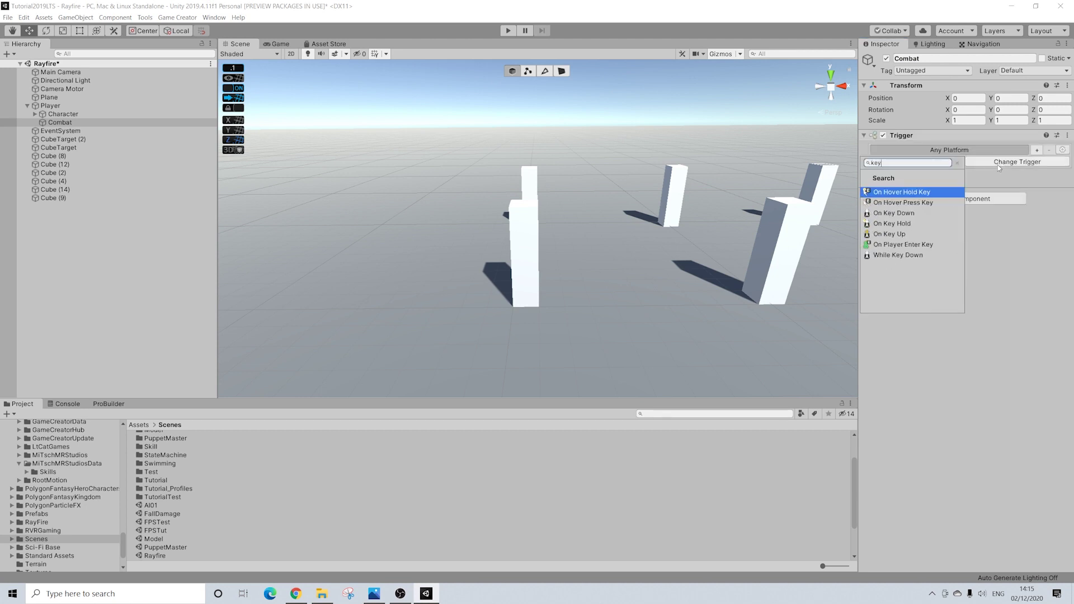
pyautogui.click(894, 213)
pyautogui.click(973, 174)
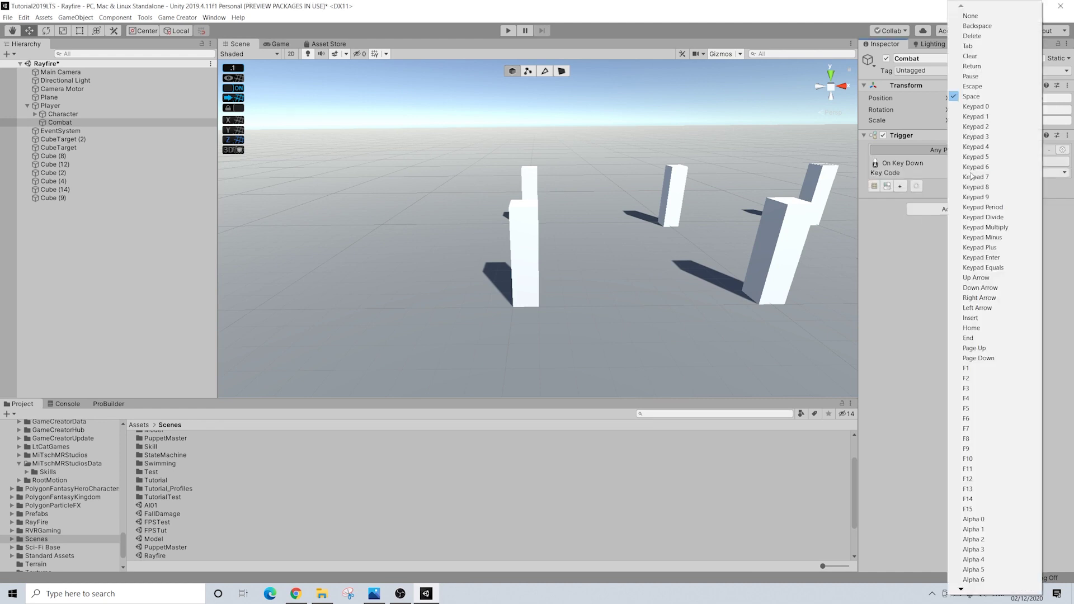
pyautogui.scroll(-3, 965, 239)
pyautogui.scroll(-8, 965, 238)
pyautogui.click(965, 238)
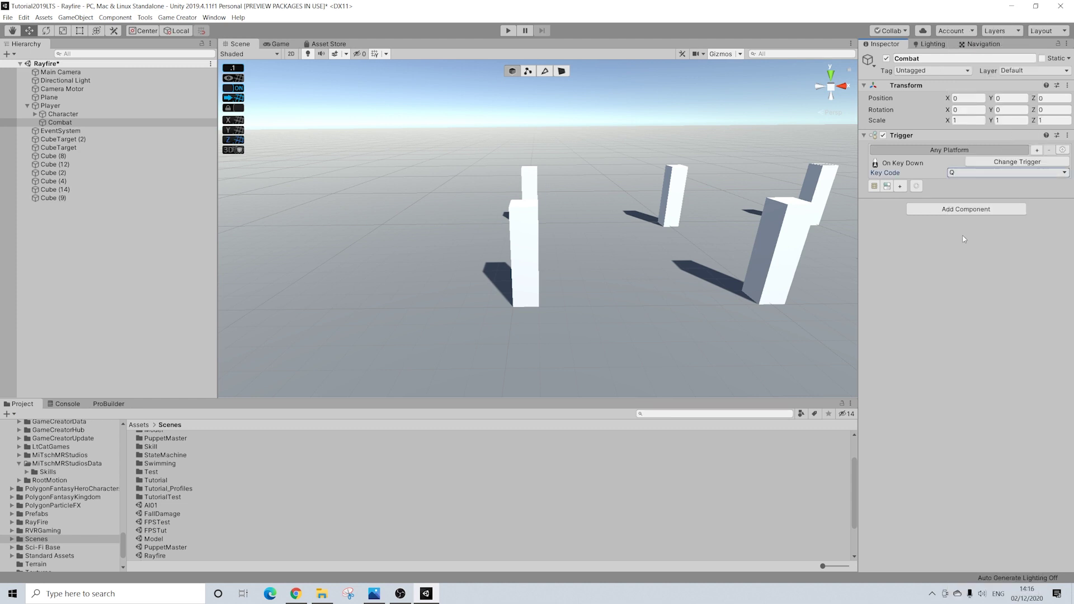
pyautogui.click(875, 187)
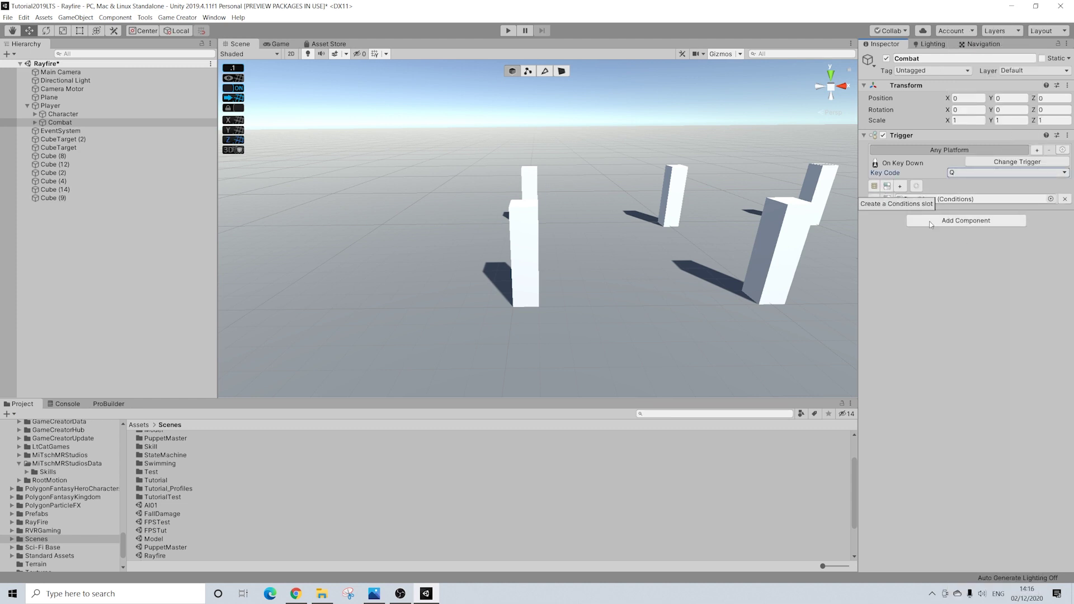
# - Add a second Trigger component to Combat and set it to On Key Down with key code E
pyautogui.click(936, 223)
pyautogui.press('Return')
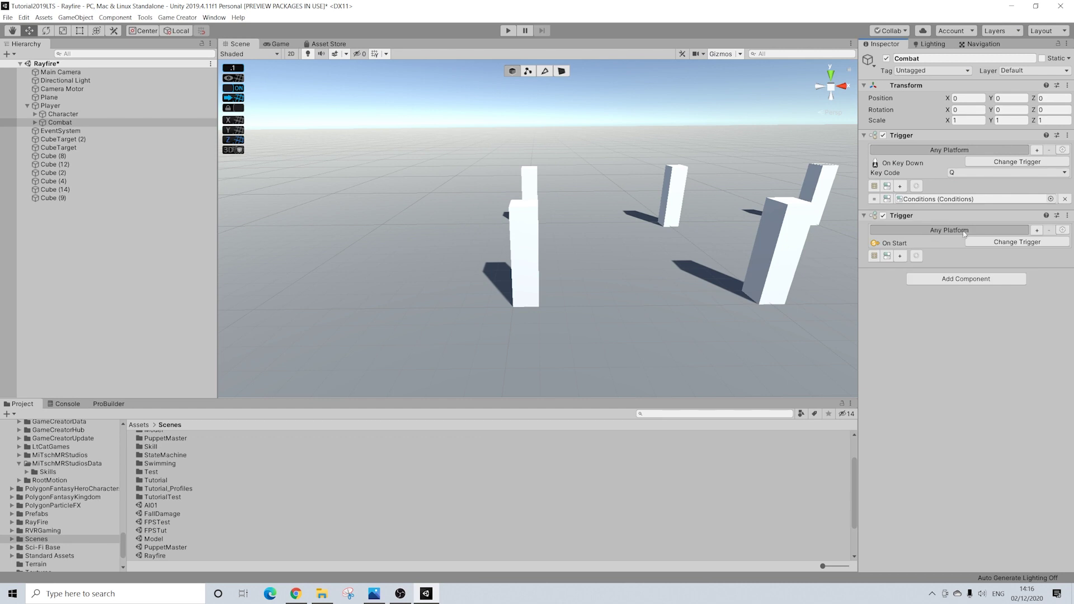
pyautogui.click(999, 243)
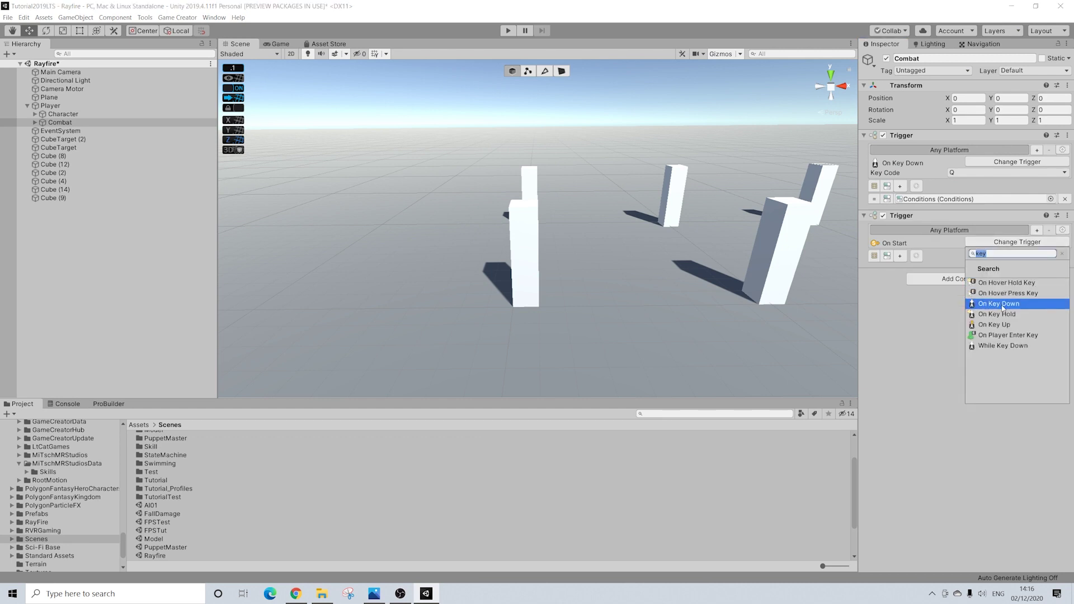
pyautogui.click(1001, 305)
pyautogui.click(979, 256)
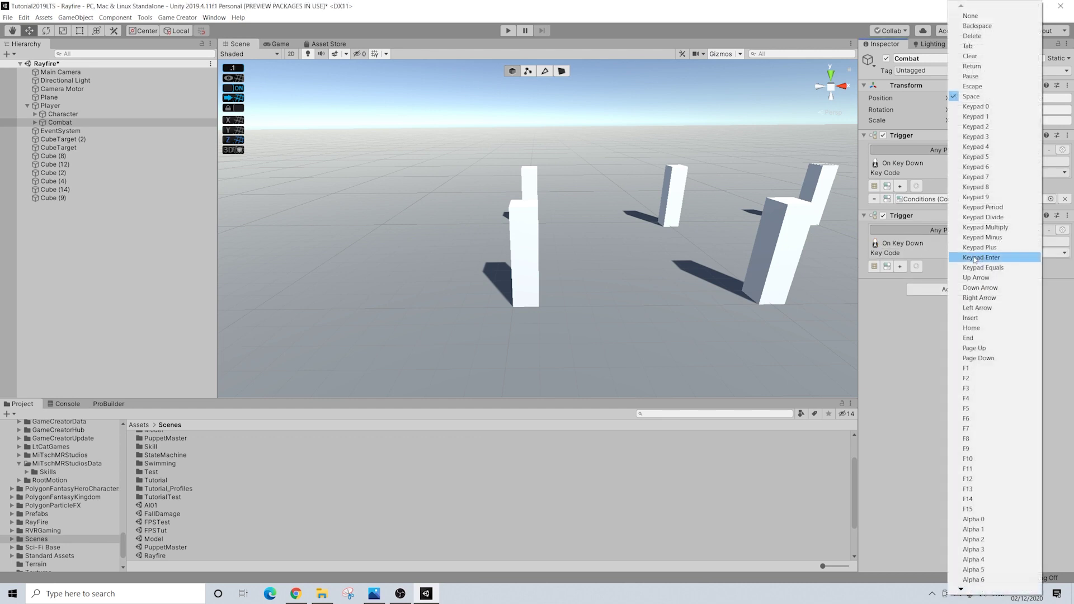
pyautogui.press('e')
pyautogui.press('e')
pyautogui.press('e')
pyautogui.press('e')
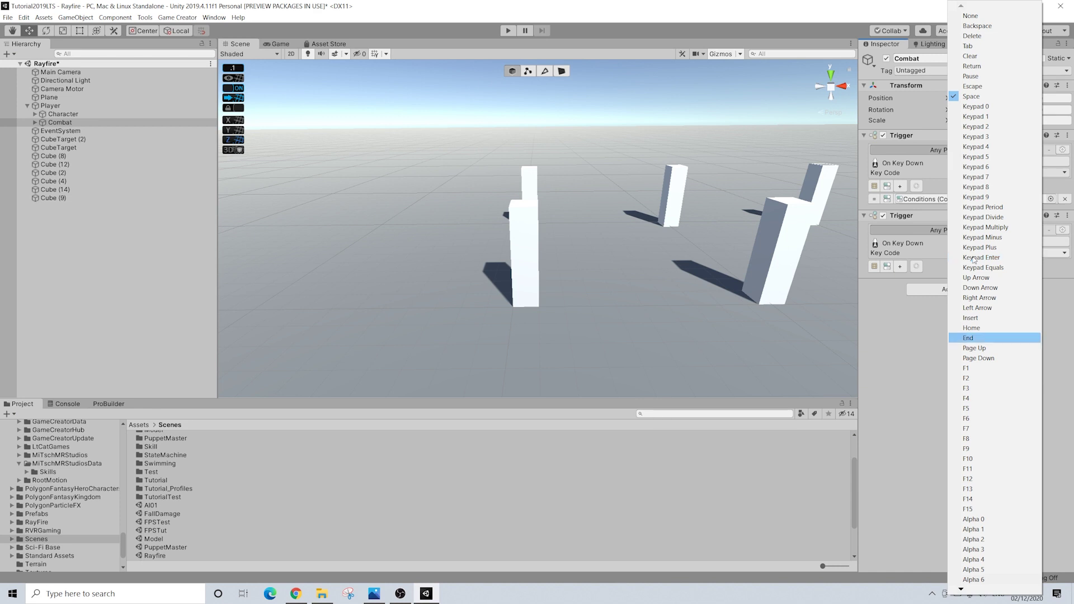
pyautogui.press('Return')
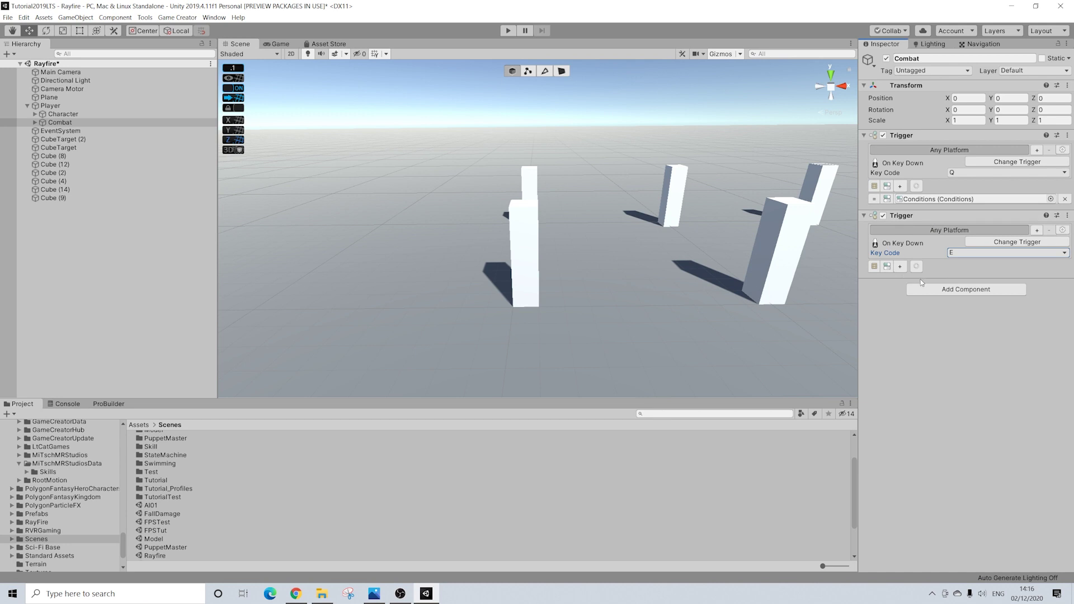
# - Add a third Trigger component to Combat, set it to On Mouse Down, and create an Actions slot for it
pyautogui.click(962, 290)
pyautogui.write('trigg')
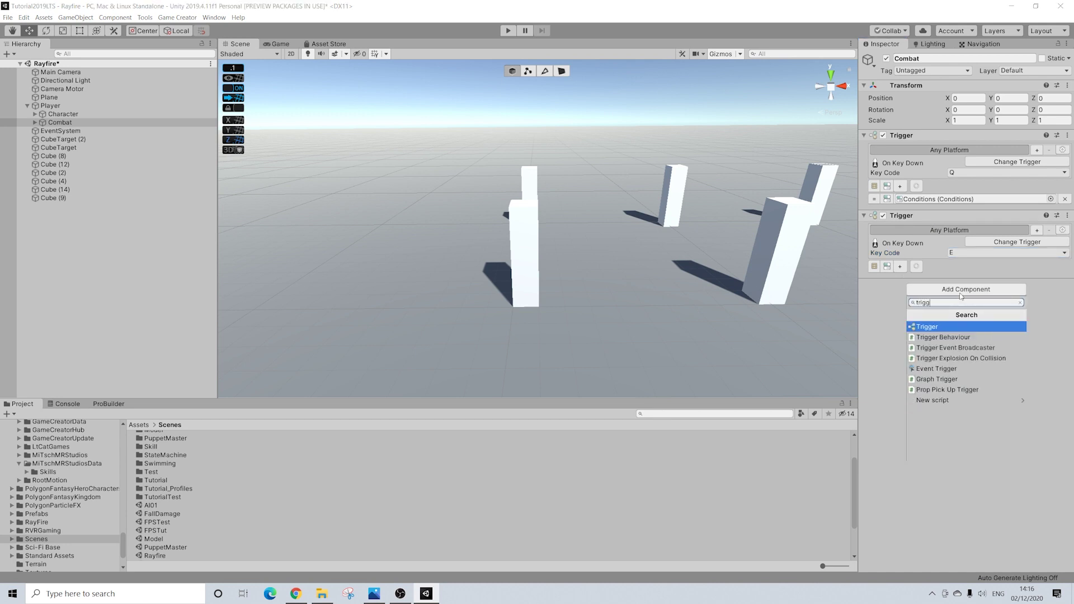
pyautogui.press('Return')
pyautogui.click(980, 313)
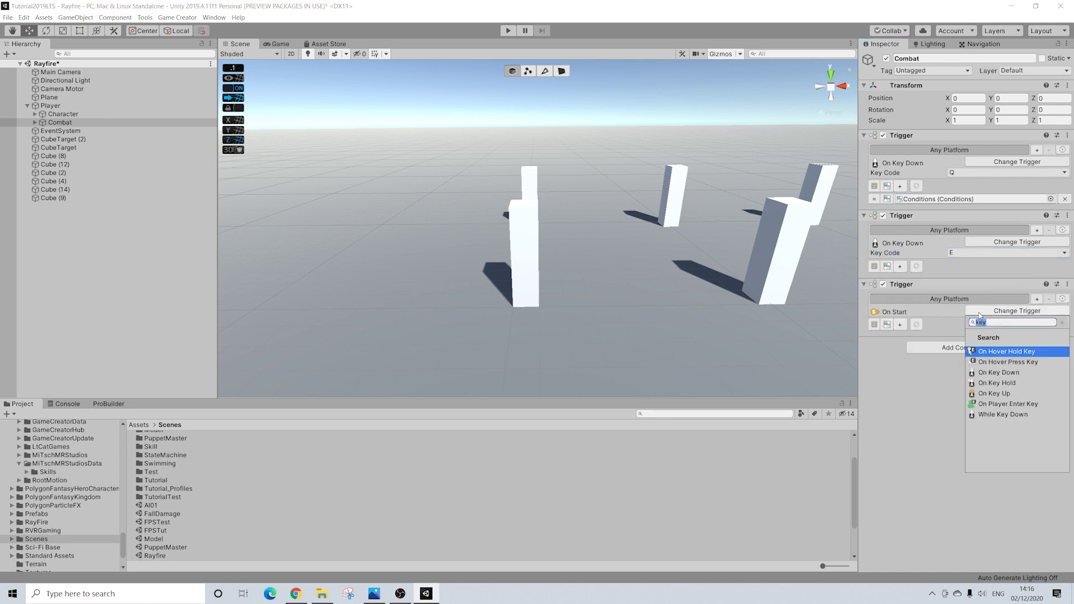
pyautogui.write('mous')
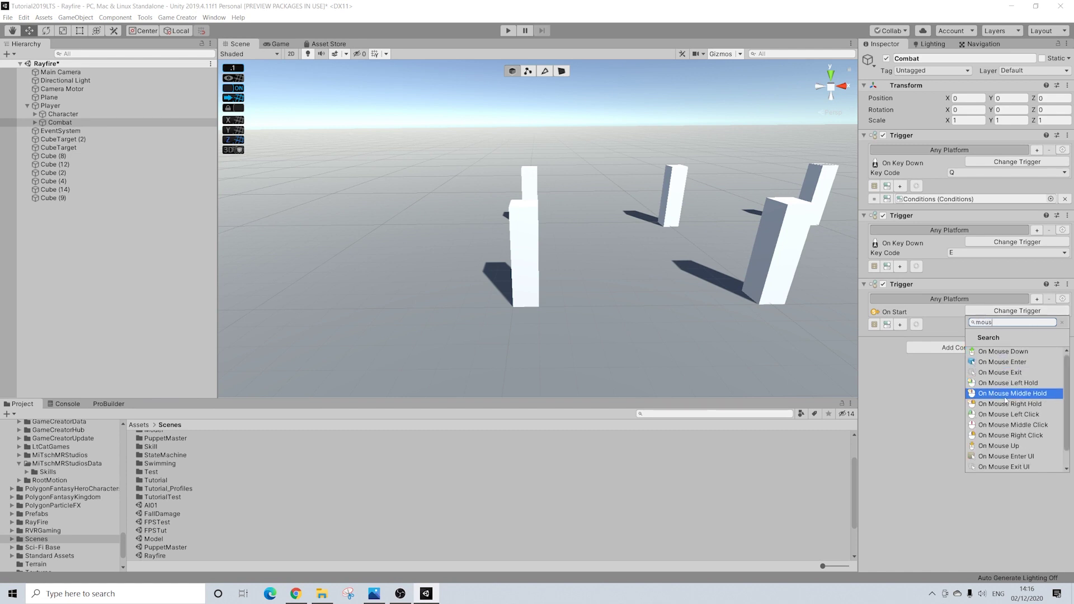
pyautogui.click(1006, 351)
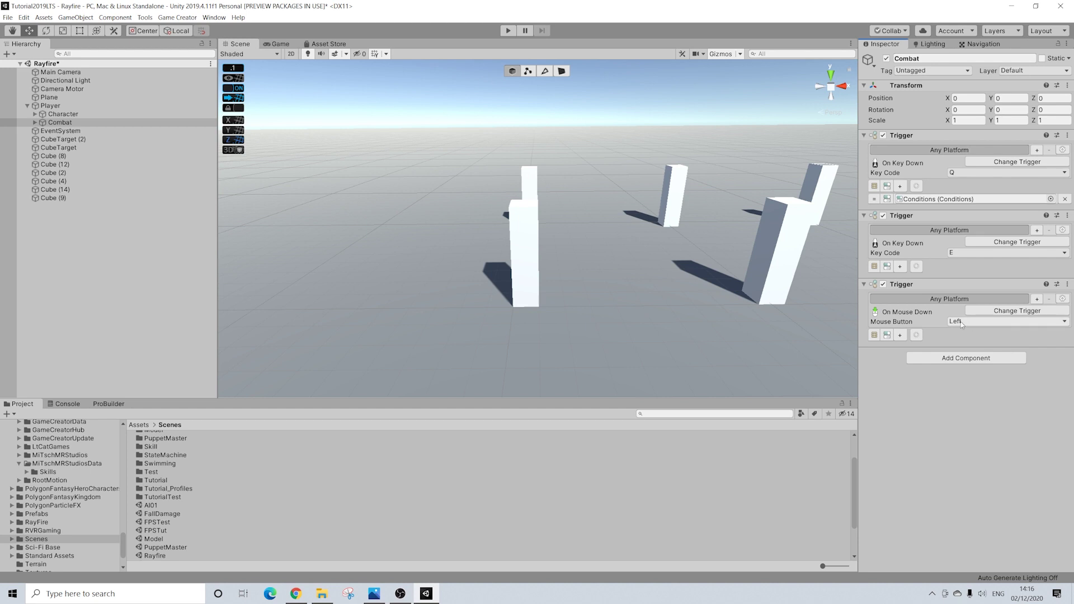
pyautogui.click(875, 335)
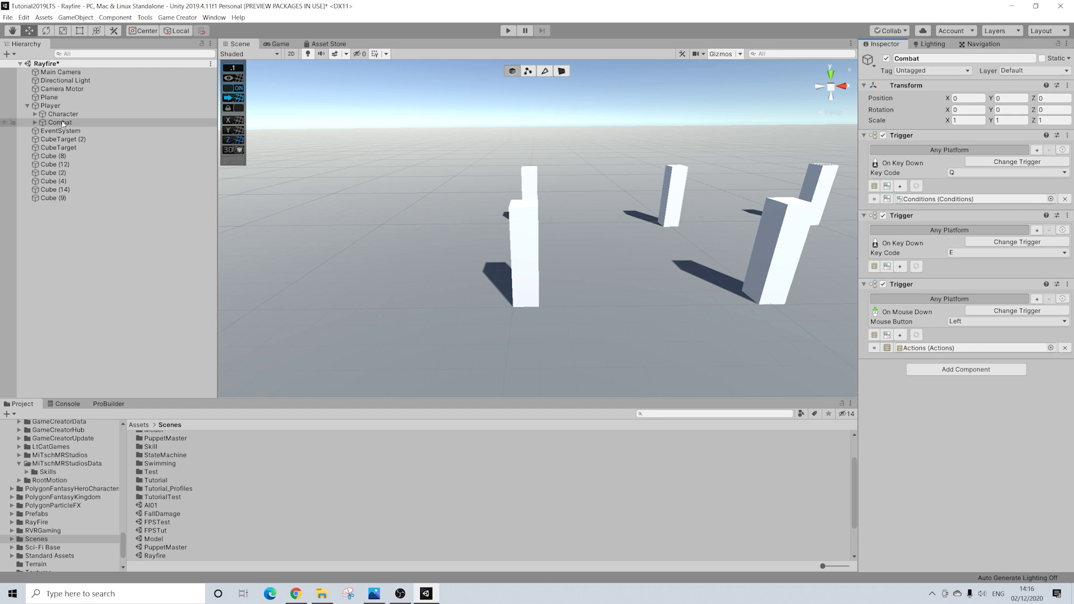
# - Create a Conditions slot for Combat's E-key trigger and expand the Combat object's children
pyautogui.click(888, 267)
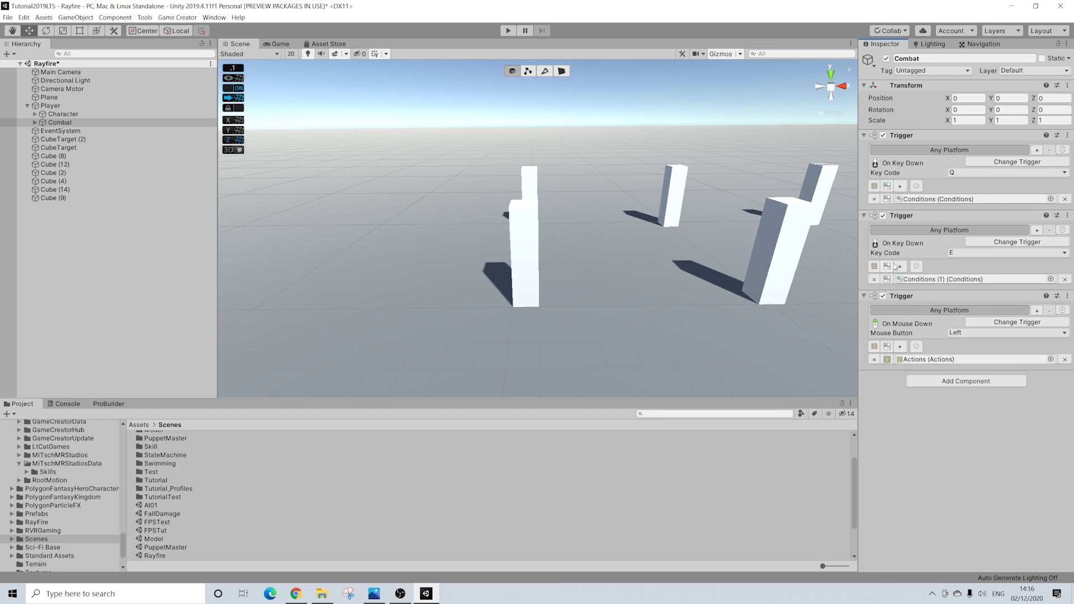
pyautogui.click(32, 125)
pyautogui.click(35, 123)
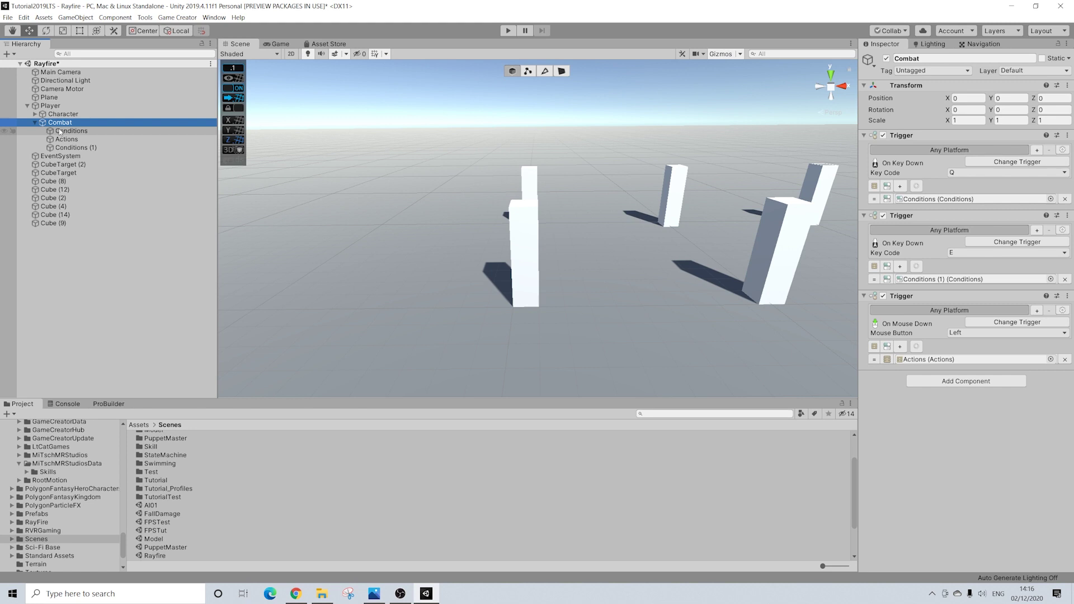
# - Add a clause to the Conditions object of Combat's Q-key trigger and browse the condition categories
pyautogui.click(61, 132)
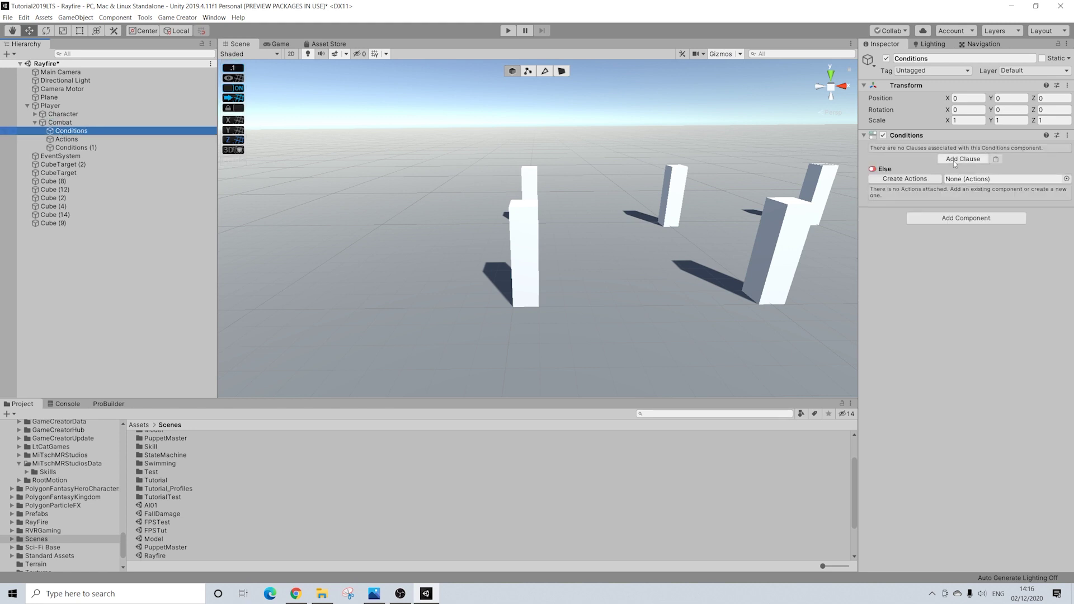
pyautogui.click(953, 160)
pyautogui.click(936, 186)
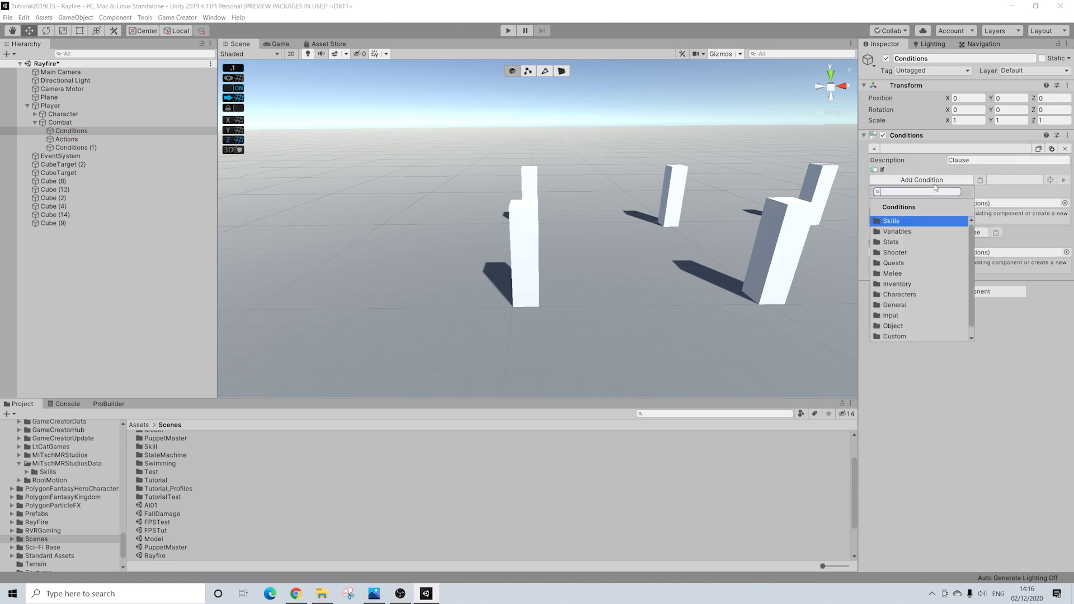
pyautogui.scroll(-1, 902, 257)
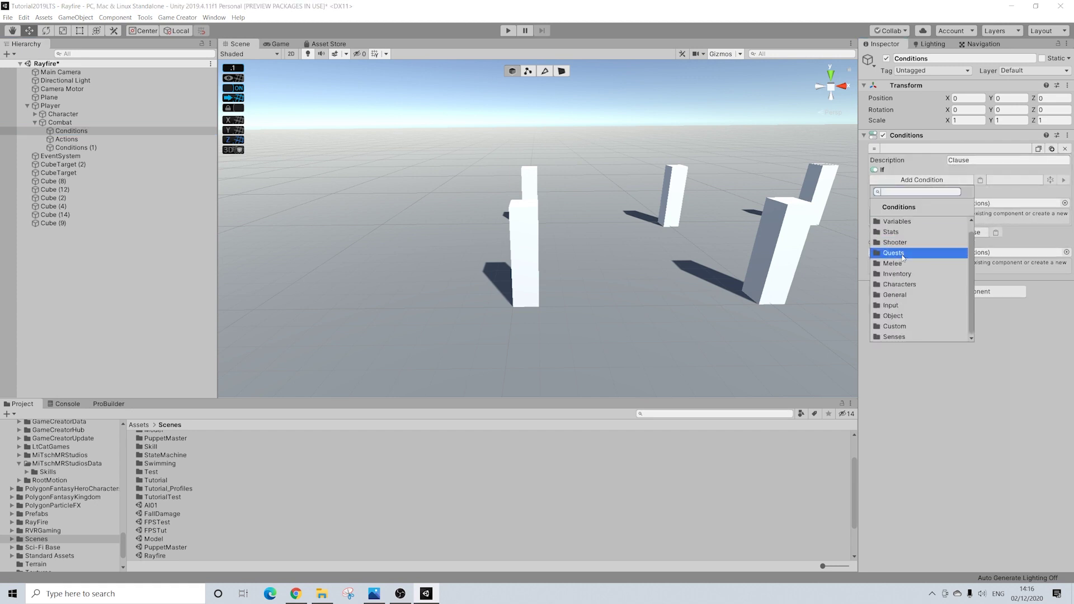
pyautogui.scroll(1, 903, 256)
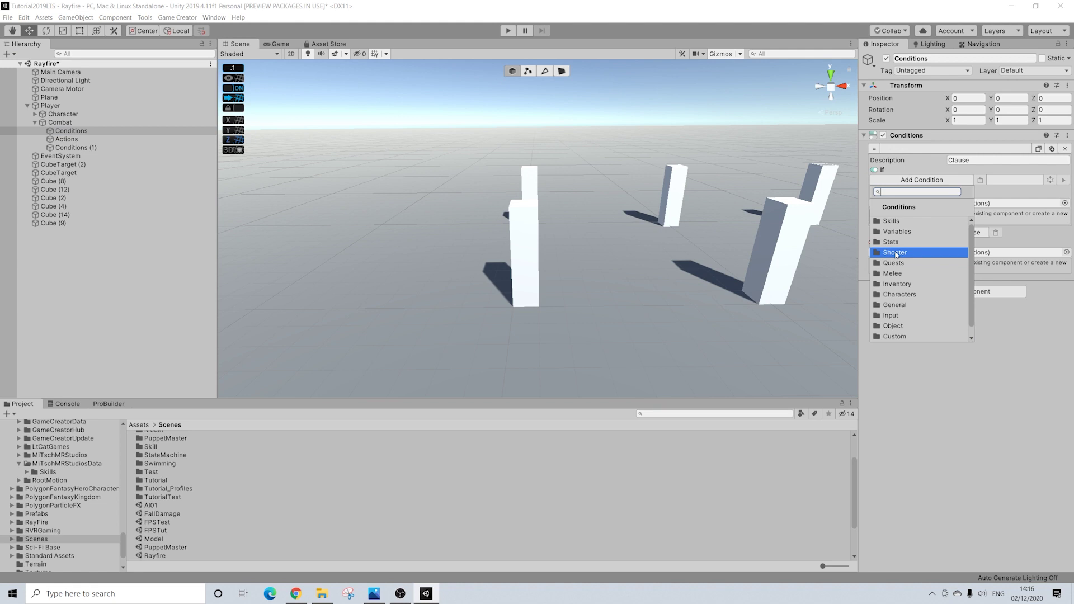
# - Add a Shooter armed-state condition for Player to the Q-key clause and set its type to Is Unarmed
pyautogui.click(64, 131)
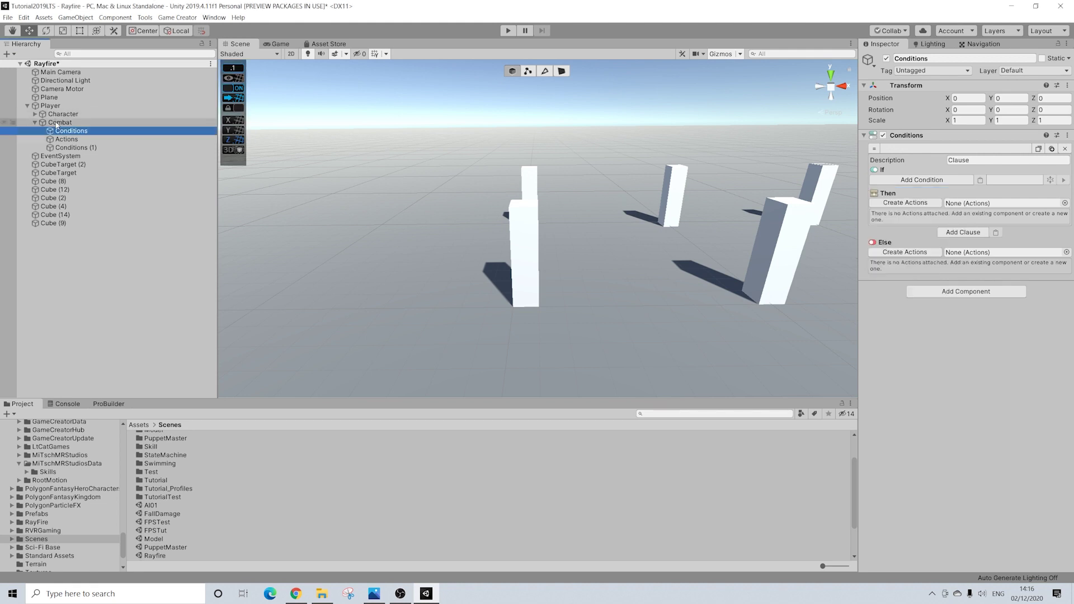
pyautogui.click(60, 122)
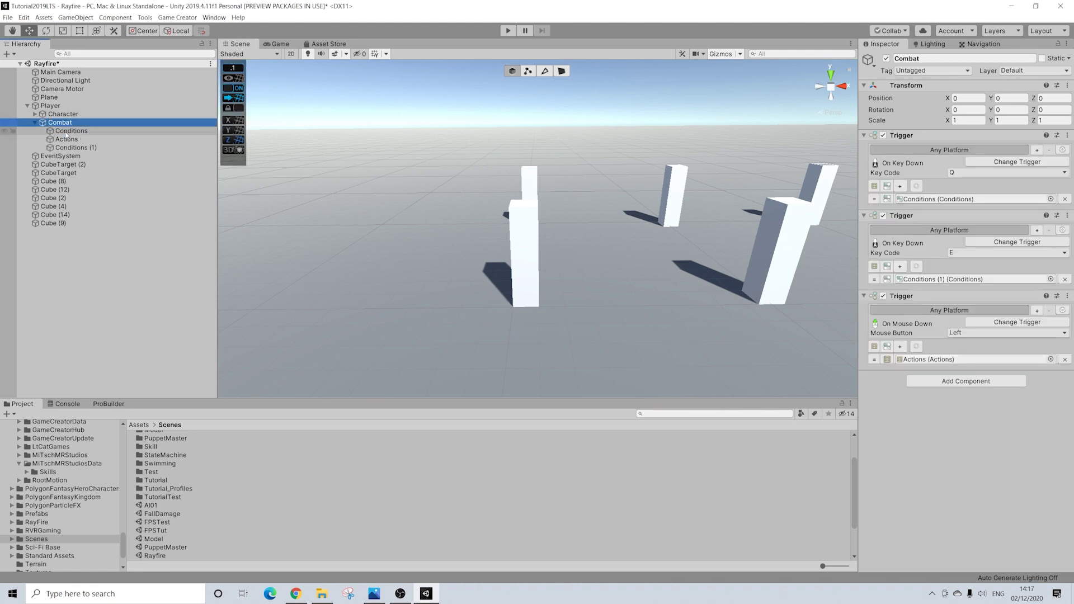
pyautogui.click(65, 132)
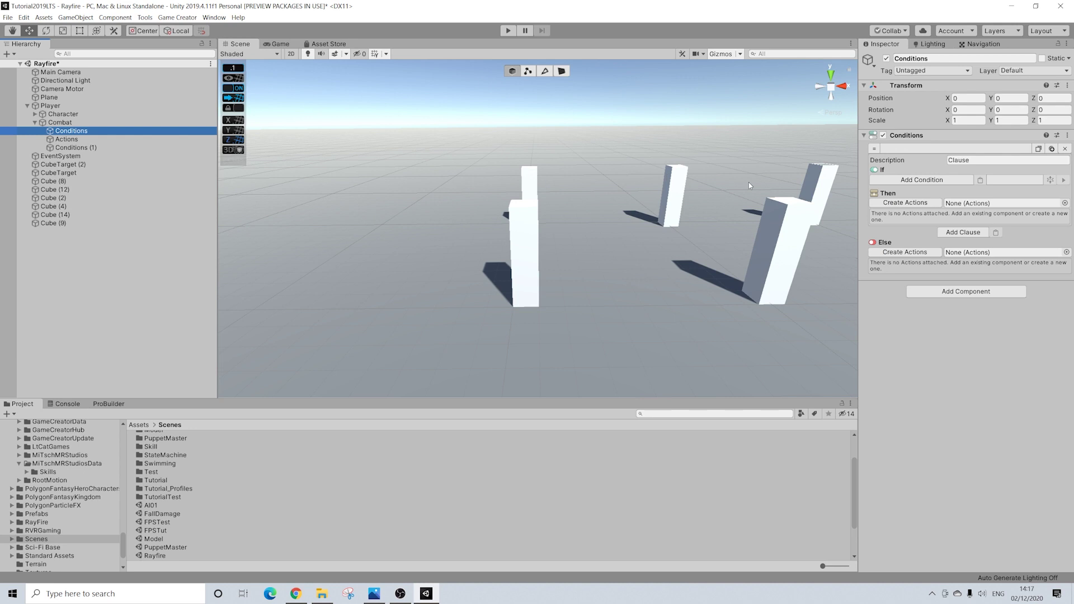
pyautogui.click(908, 183)
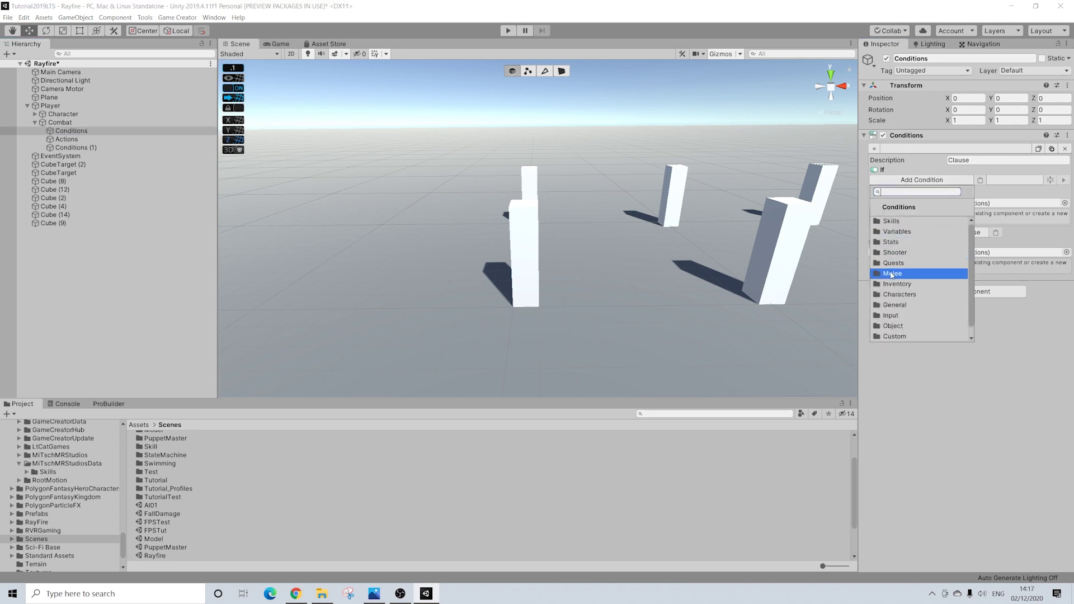
pyautogui.click(895, 253)
pyautogui.click(895, 231)
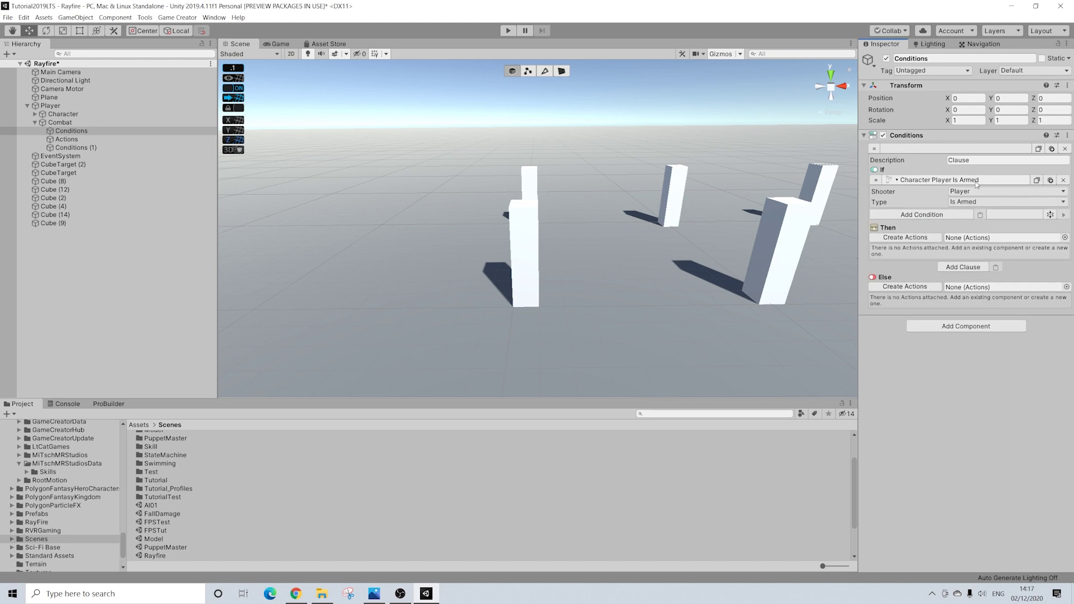
pyautogui.click(958, 202)
pyautogui.click(976, 223)
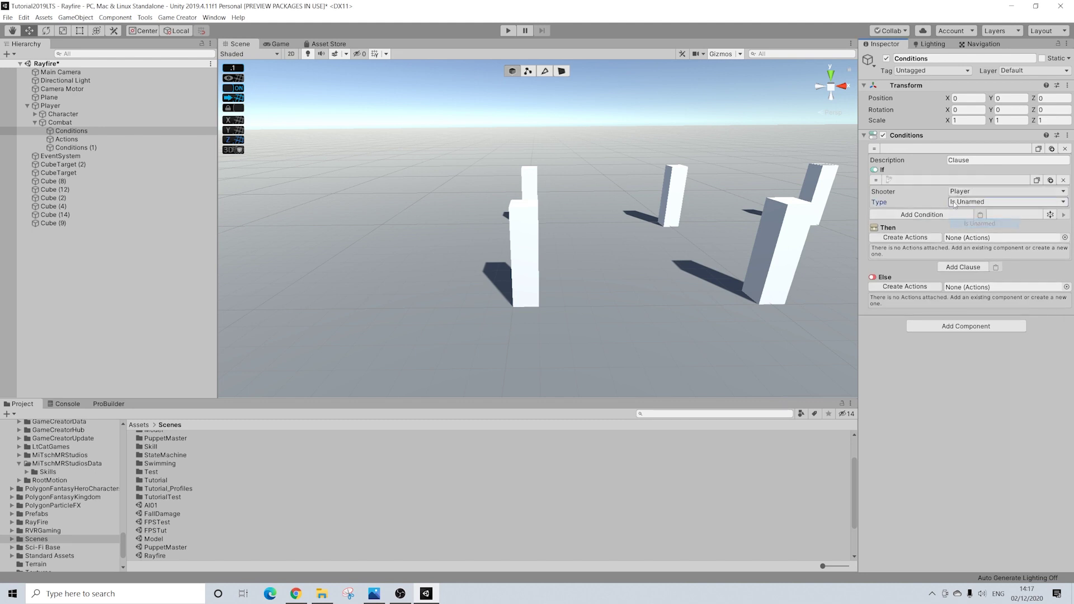
# - Run the scene briefly in Play mode, then stop it
pyautogui.click(508, 30)
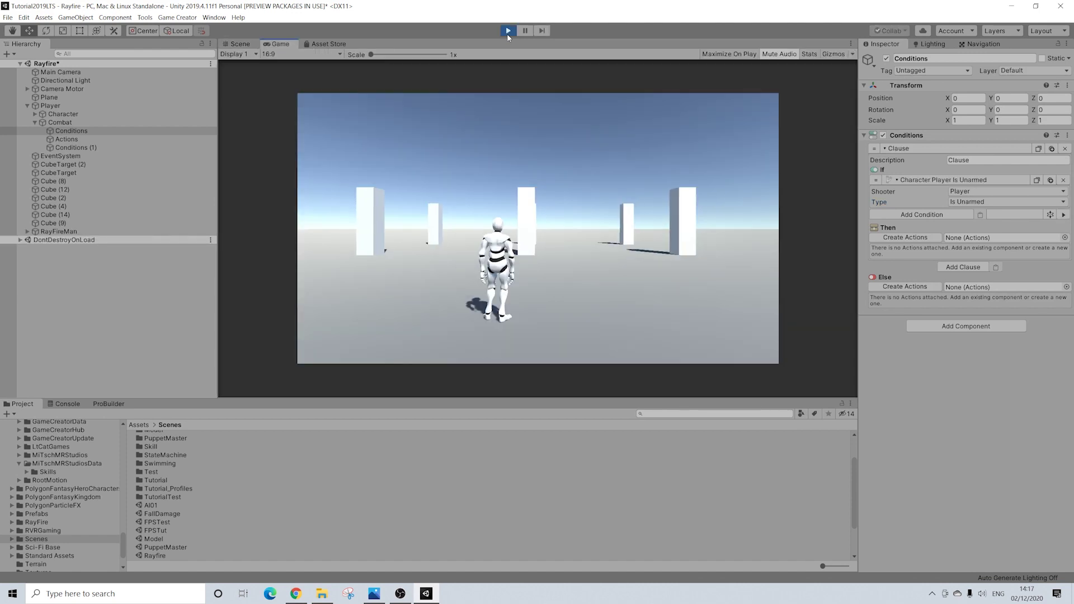
pyautogui.click(507, 34)
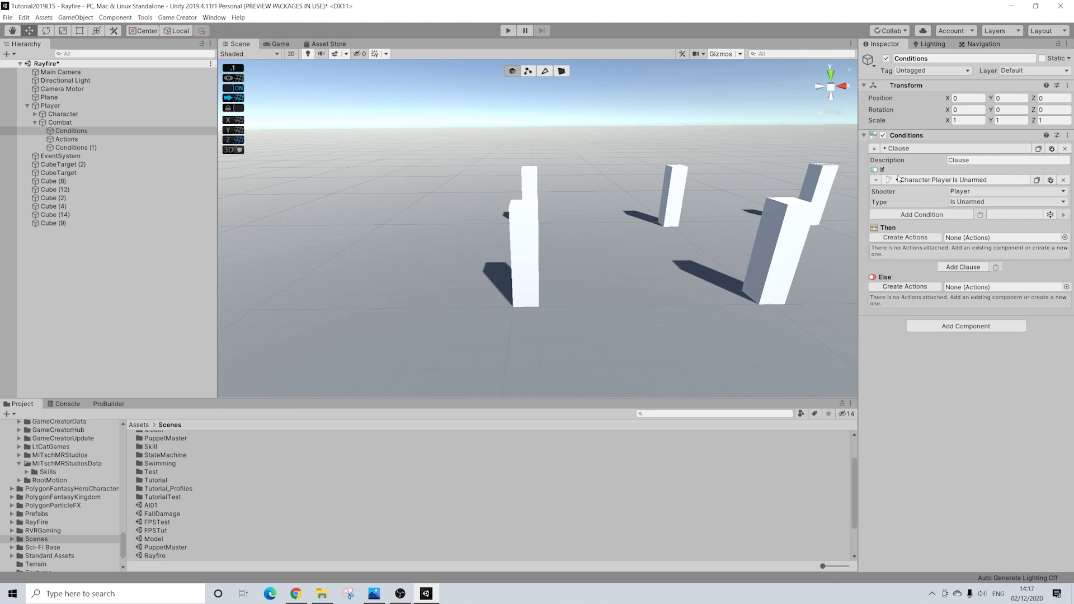
# - Create Actions for the Q-key Then and Else branches, and add a Shooter Draw Weapon action with Revolver to Then
pyautogui.click(916, 238)
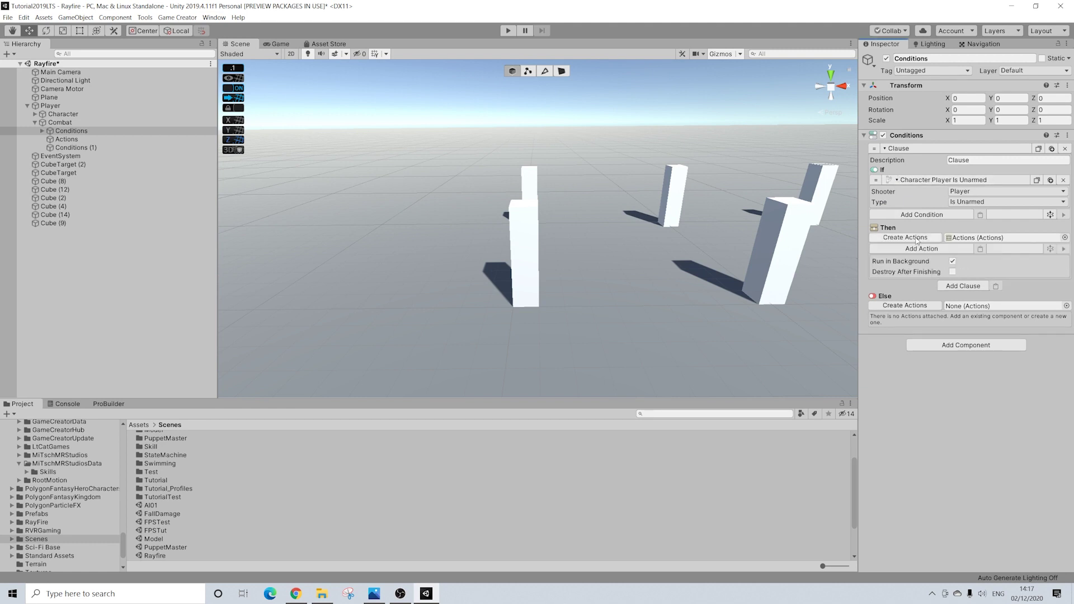
pyautogui.click(905, 306)
pyautogui.click(912, 249)
pyautogui.write('dra')
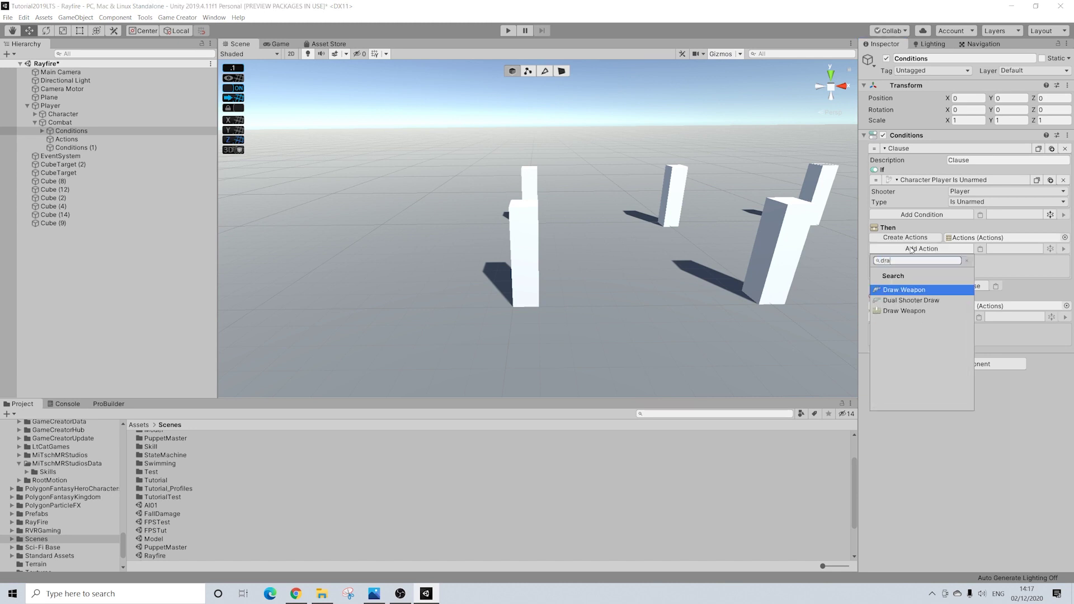
pyautogui.press('Return')
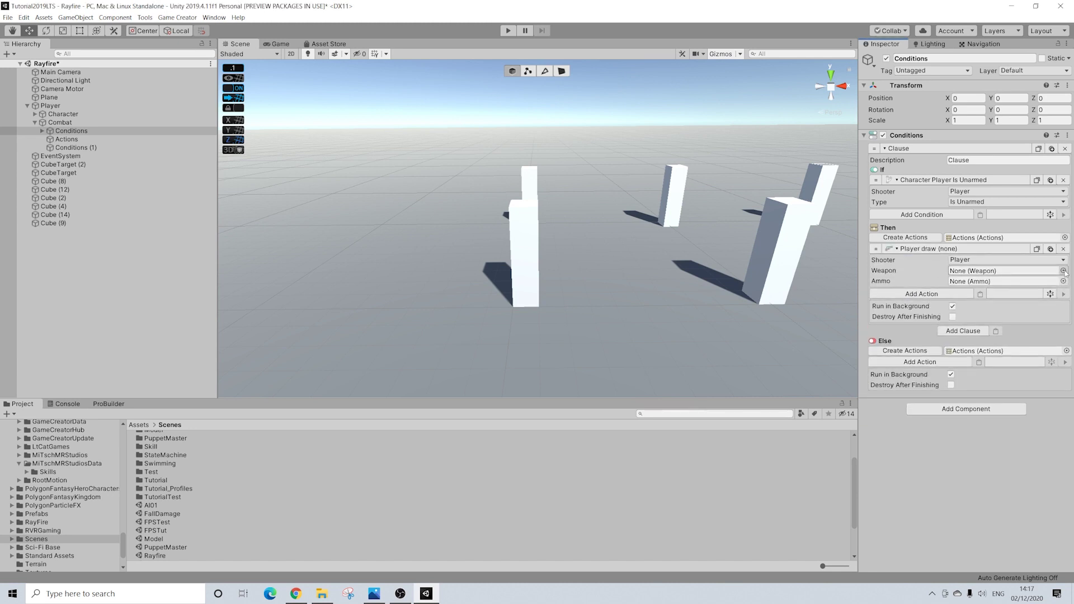
pyautogui.click(1063, 271)
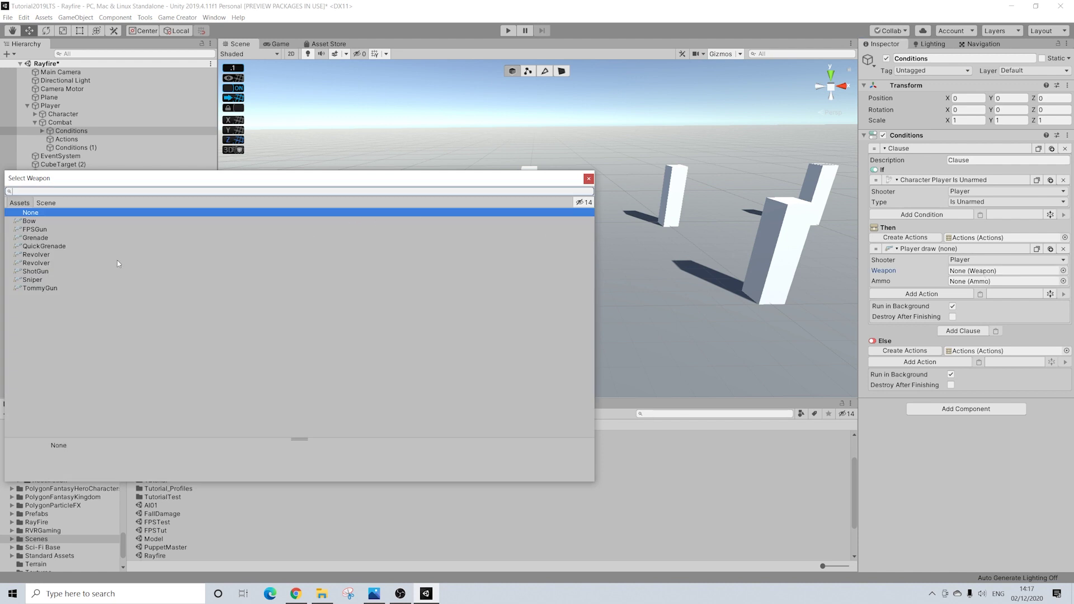
pyautogui.click(43, 255)
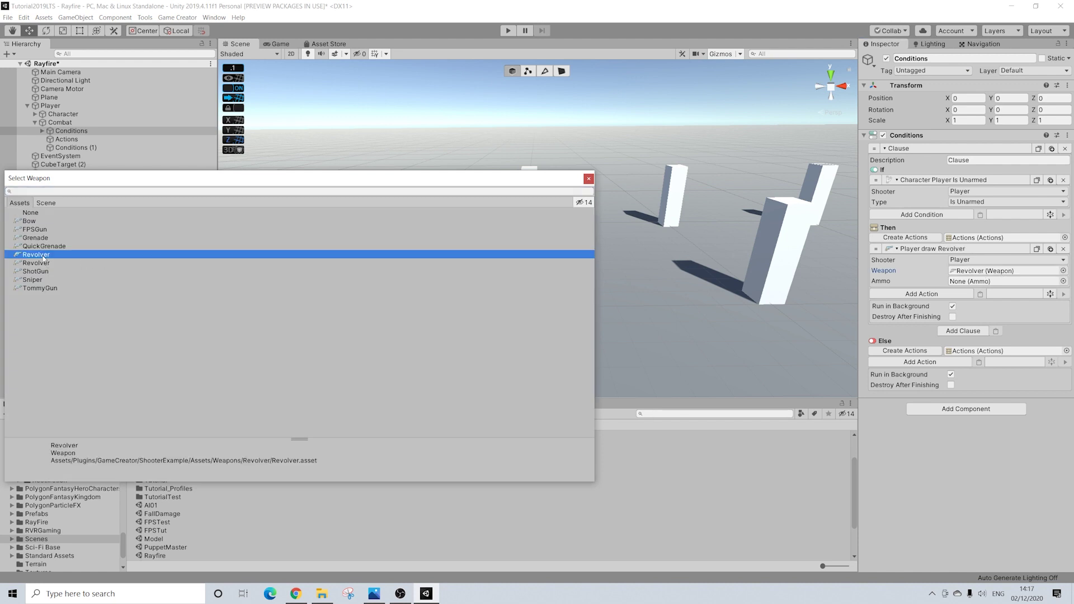
pyautogui.click(589, 180)
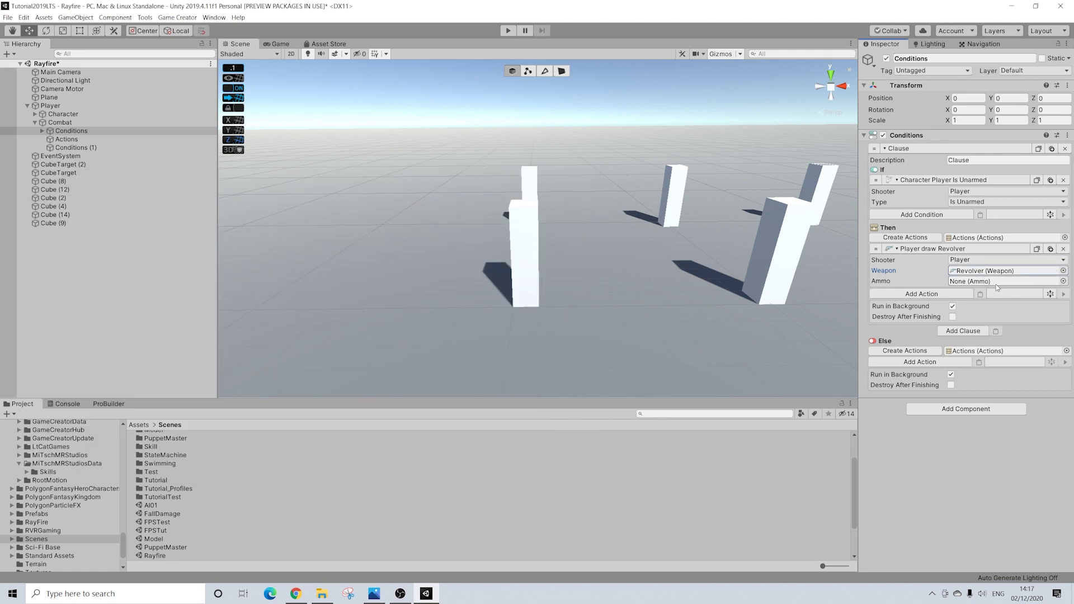
# - Add a Shooter Holster Weapon action for Player to the Else branch of the Q-key Conditions
pyautogui.click(926, 362)
pyautogui.write('hol')
pyautogui.press('Return')
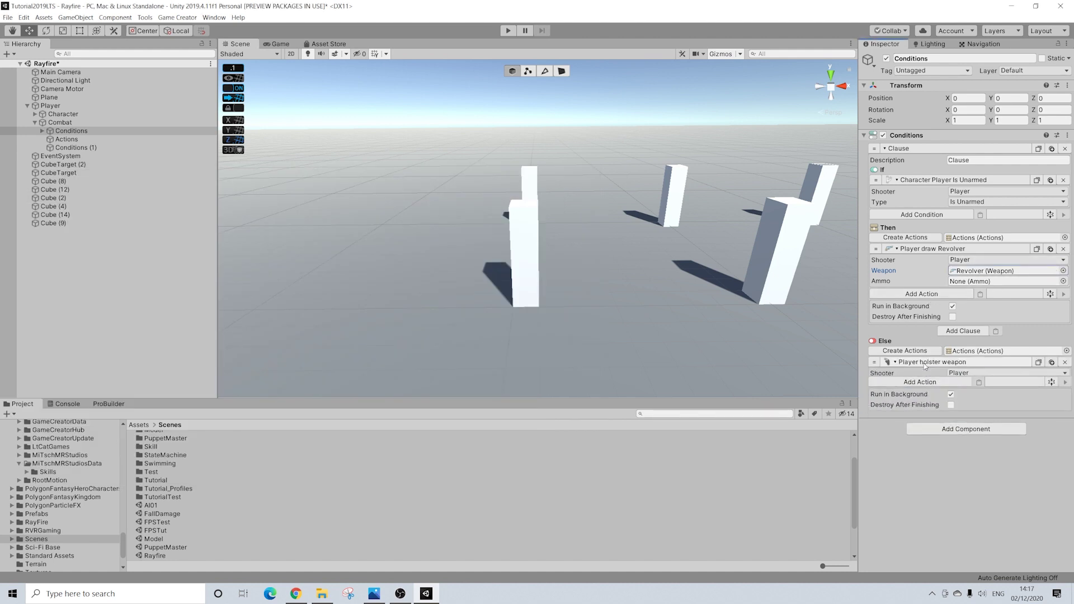
# - Add a Give Ammo action to the Then branch that adds 1000 of the revolver's Bullets to Player's storage
pyautogui.click(928, 295)
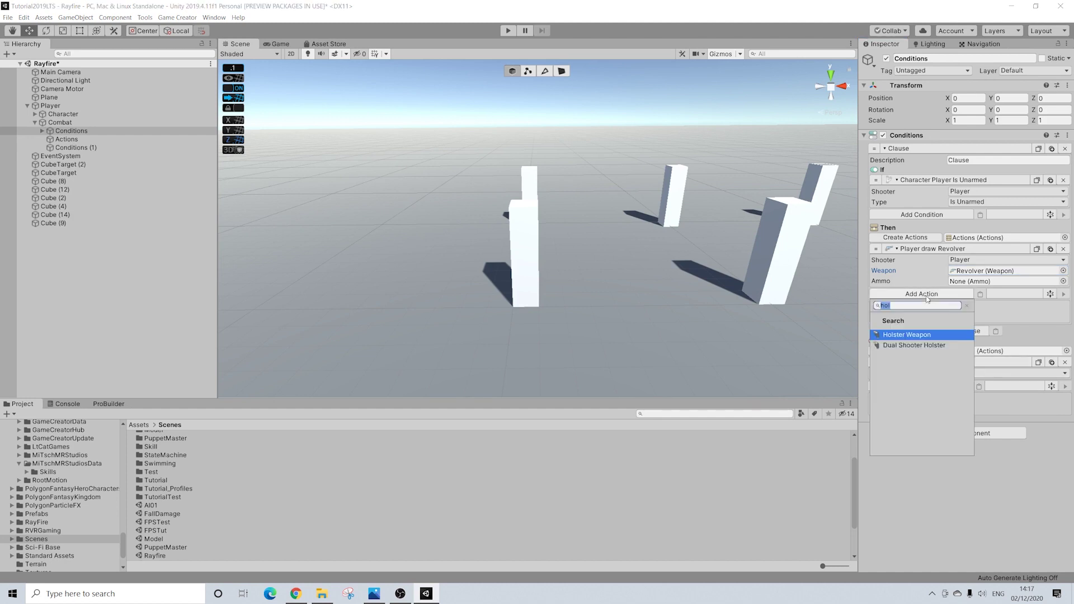
pyautogui.write('ammo')
pyautogui.press('Return')
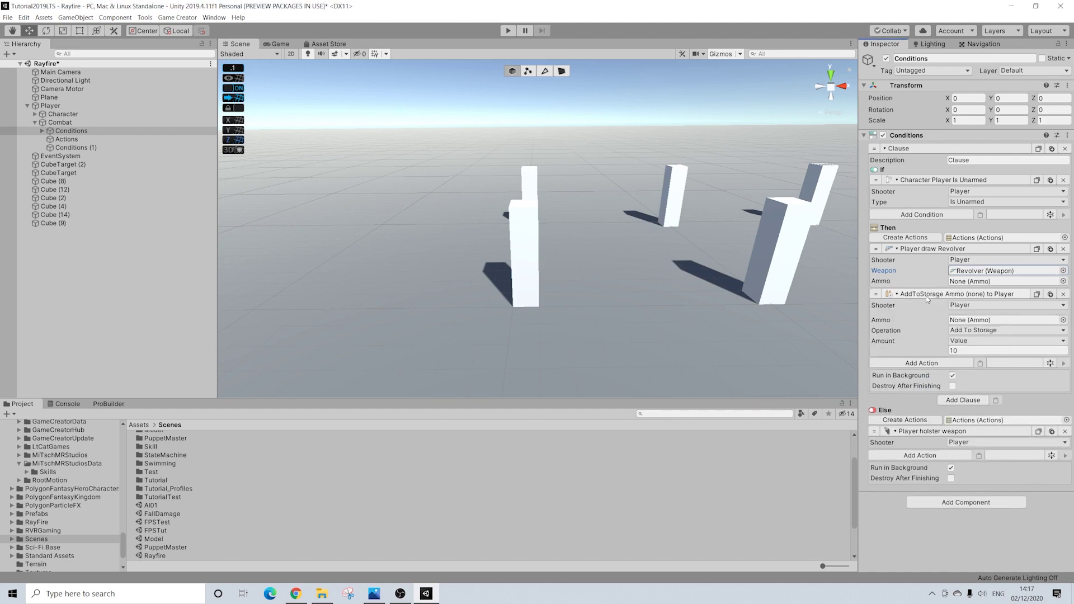
pyautogui.click(963, 350)
pyautogui.write('1000')
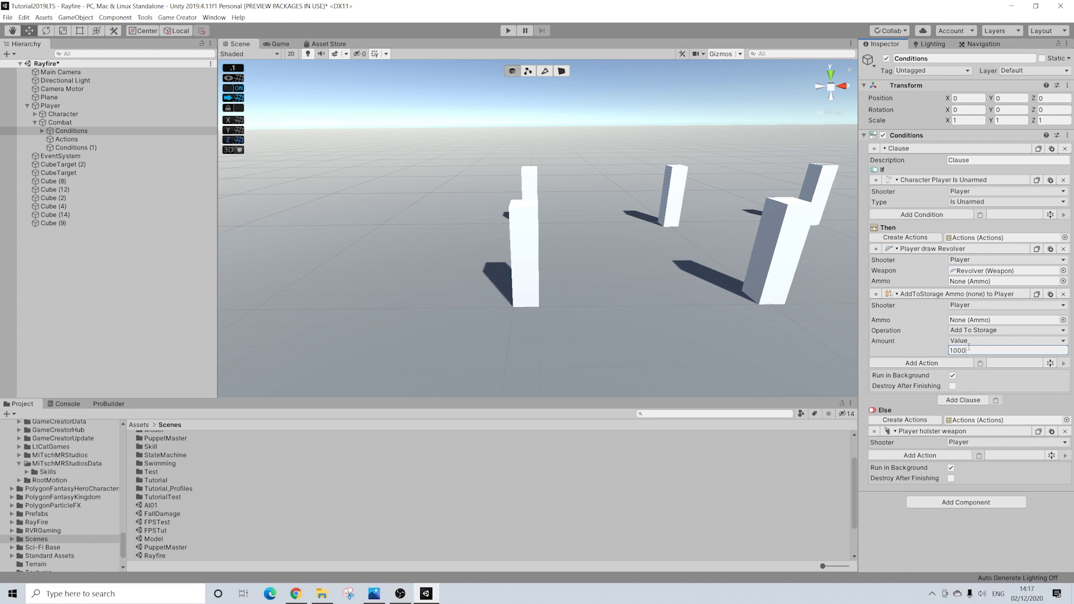
pyautogui.click(1063, 319)
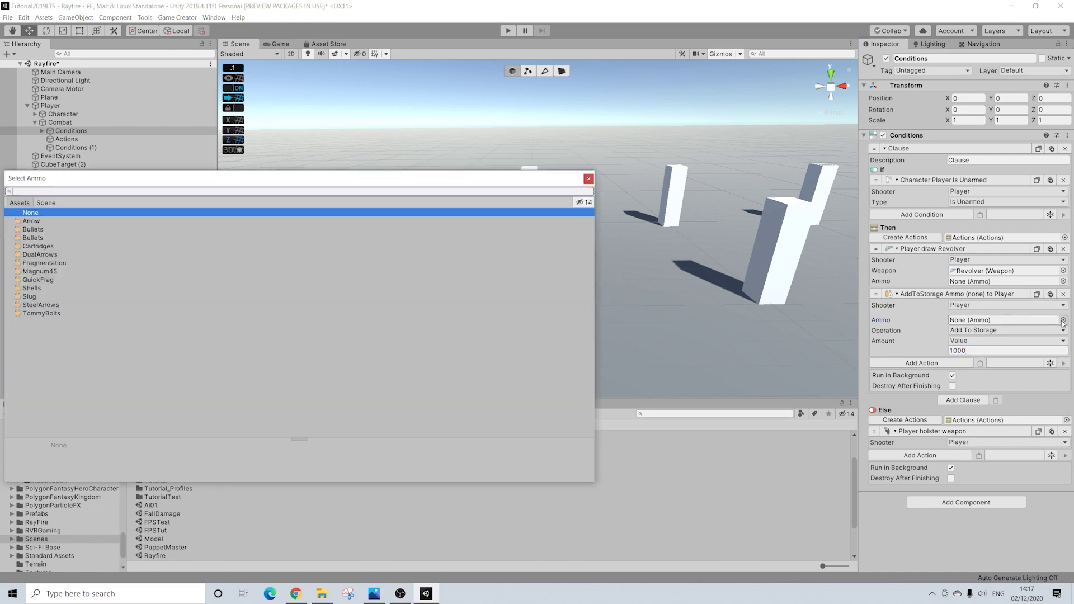
pyautogui.click(31, 230)
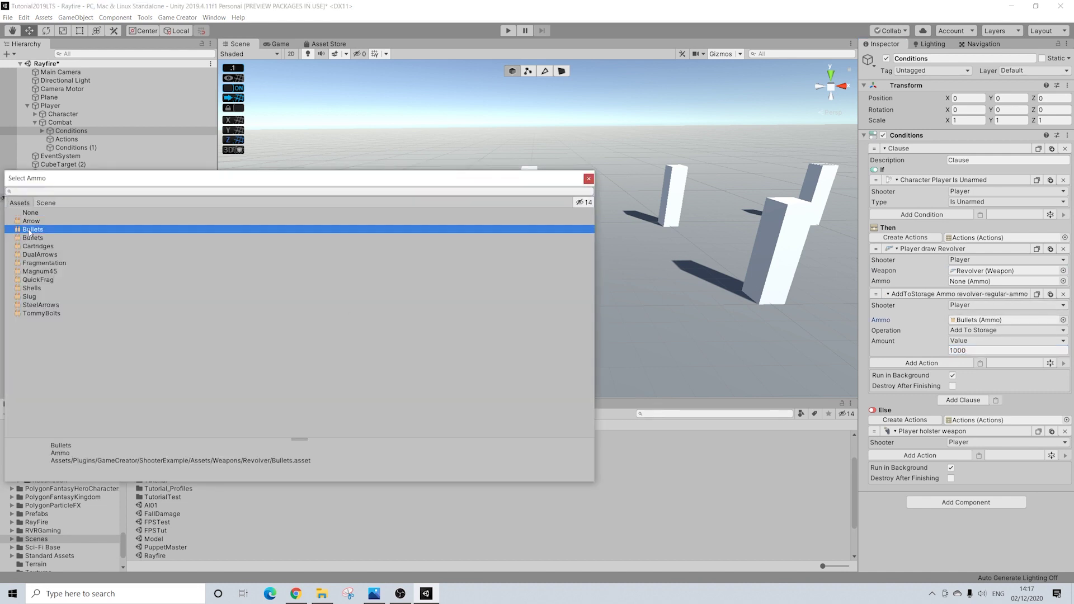
pyautogui.click(589, 179)
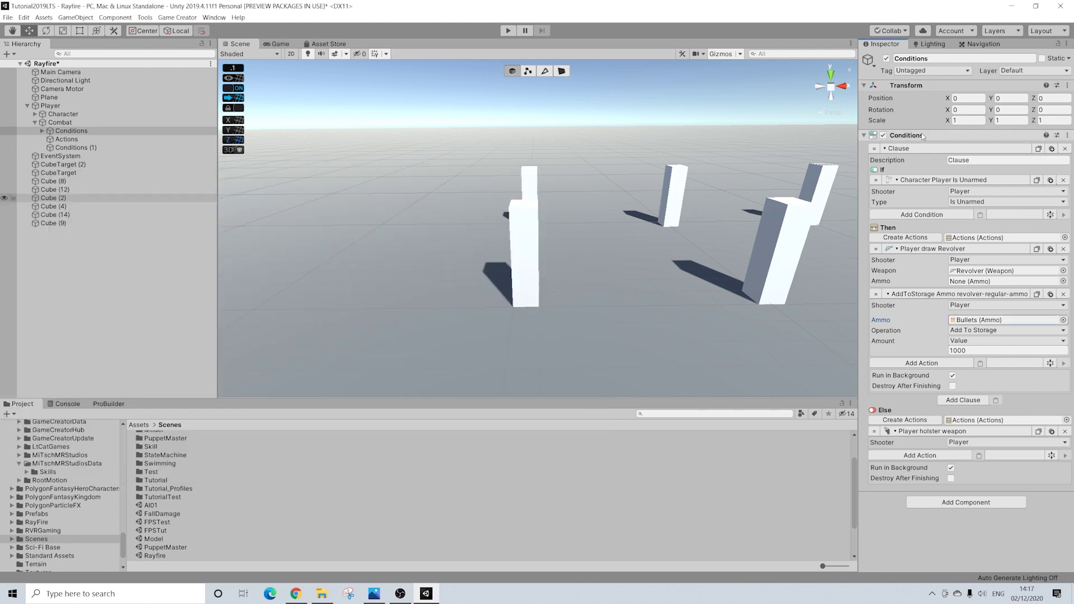
# - Add an aiming action for Player to the Then branch and set its aim mode to Aim Camera Direction
pyautogui.click(917, 363)
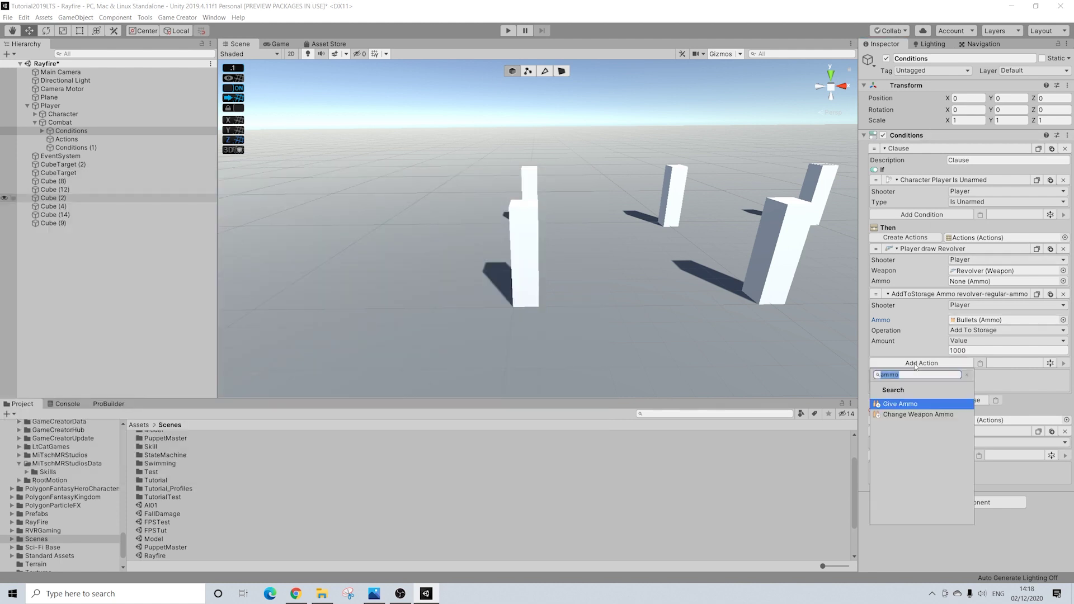
pyautogui.write('aim')
pyautogui.press('Return')
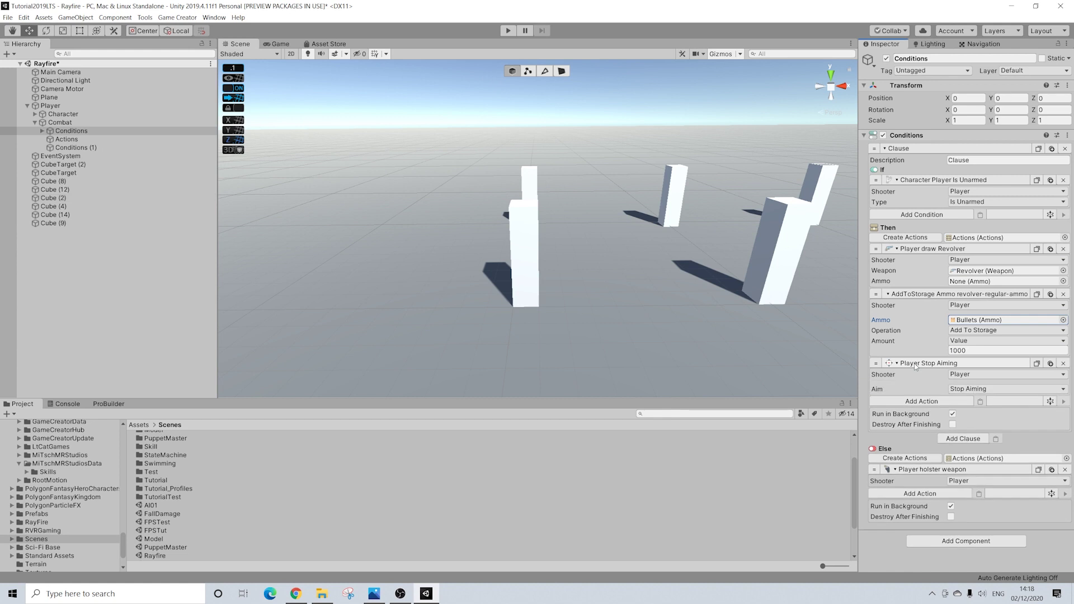
pyautogui.click(966, 389)
pyautogui.click(974, 411)
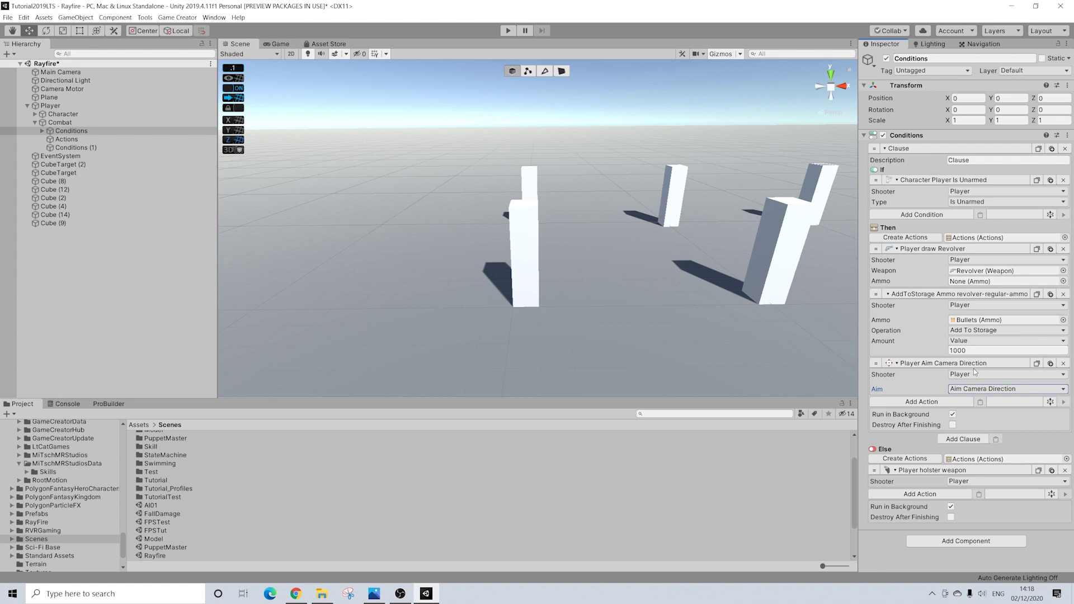
# - Add a clause to Conditions (1) and create Actions for both its Then and Else branches
pyautogui.click(72, 147)
pyautogui.click(956, 160)
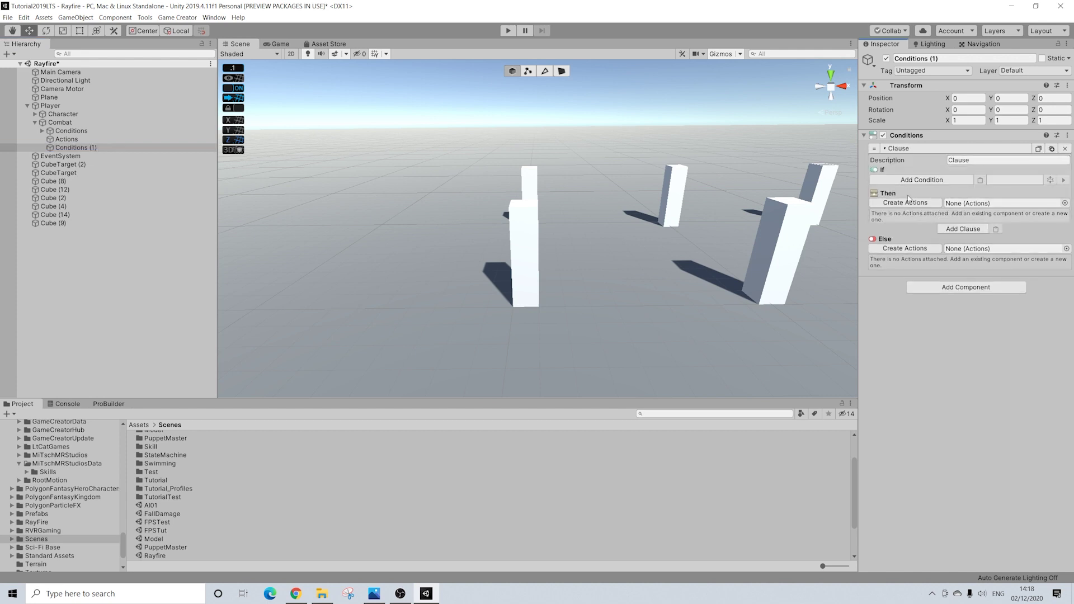
pyautogui.click(901, 253)
pyautogui.click(905, 203)
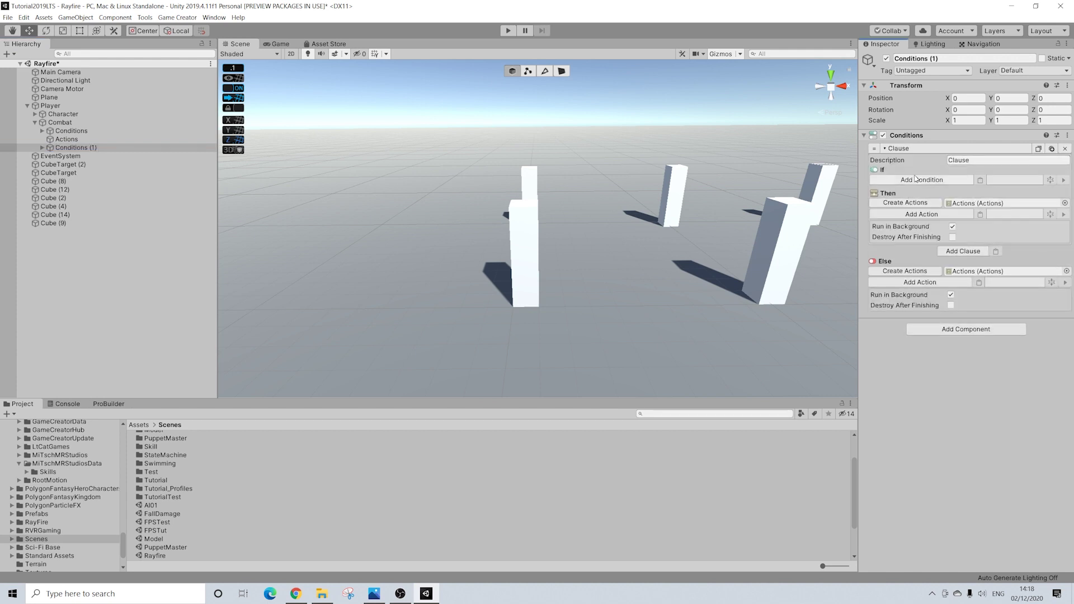
# - Add a Melee Is Character Armed condition for Player to the Conditions (1) clause and set it to Is Unarmed
pyautogui.click(917, 179)
pyautogui.click(894, 274)
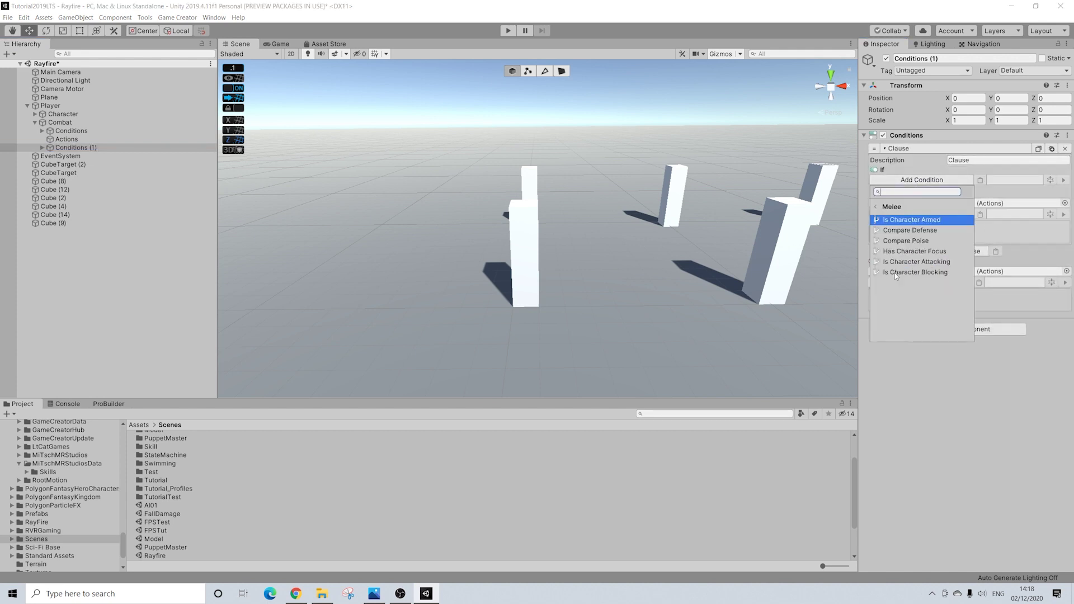
pyautogui.click(911, 220)
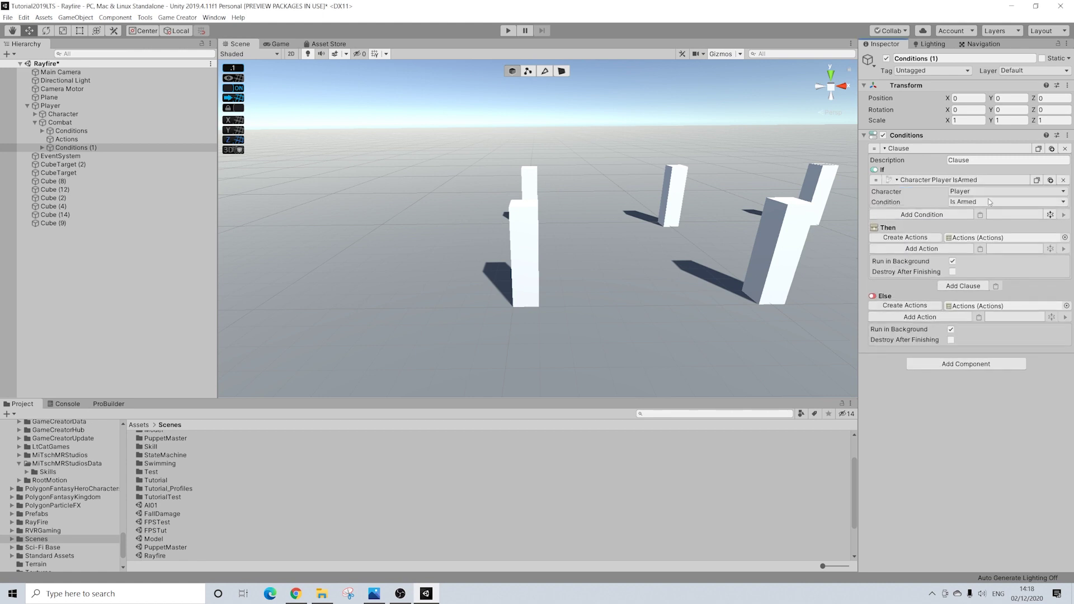
pyautogui.click(966, 203)
pyautogui.click(980, 223)
pyautogui.click(67, 131)
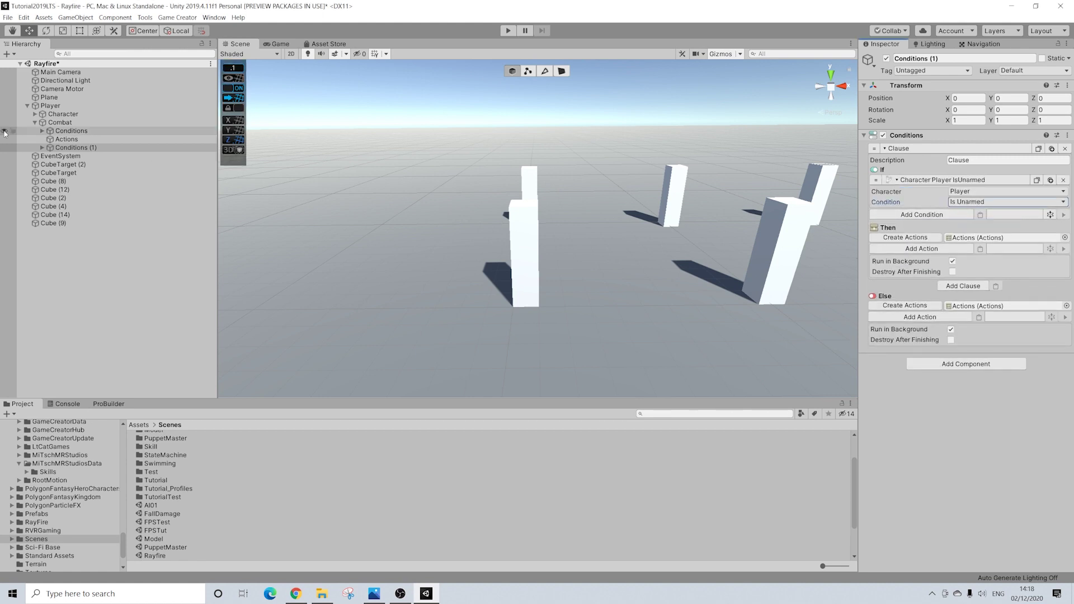
pyautogui.click(70, 148)
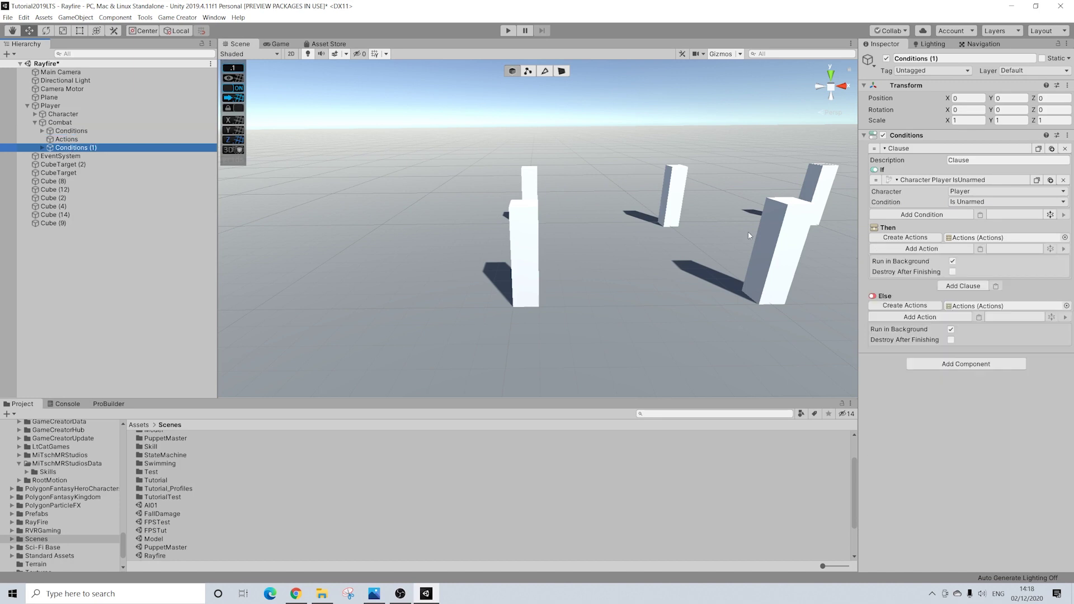
pyautogui.click(922, 249)
pyautogui.write('draw')
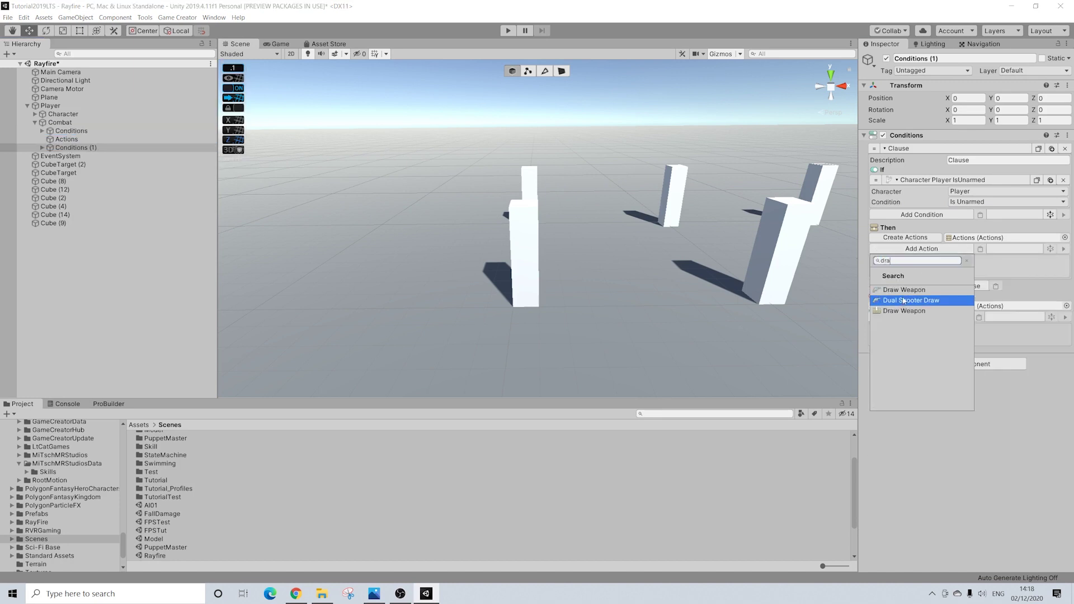
pyautogui.click(909, 290)
pyautogui.click(1063, 271)
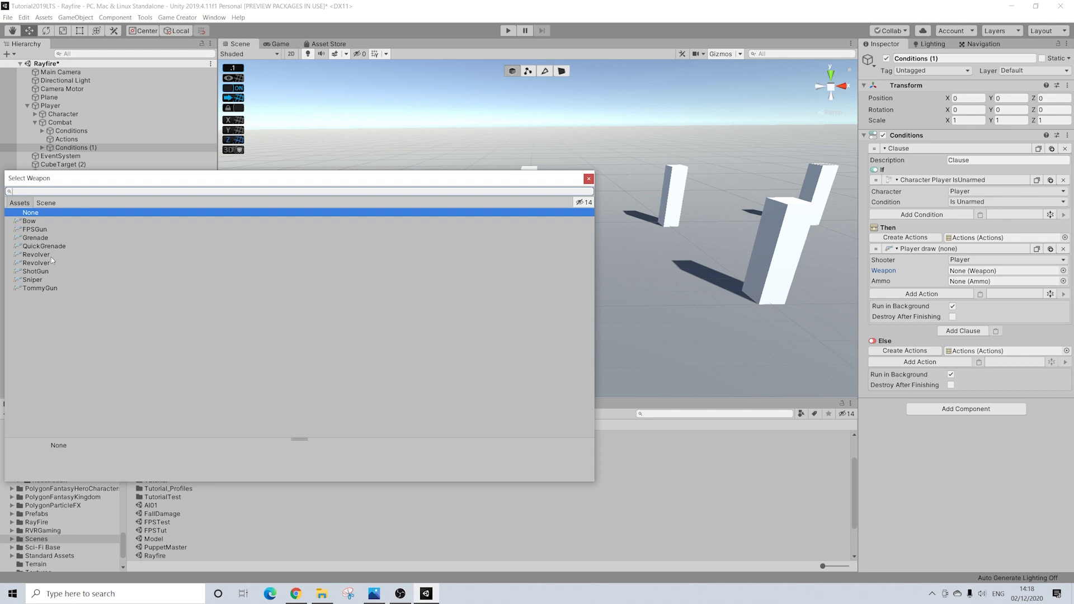
pyautogui.click(589, 178)
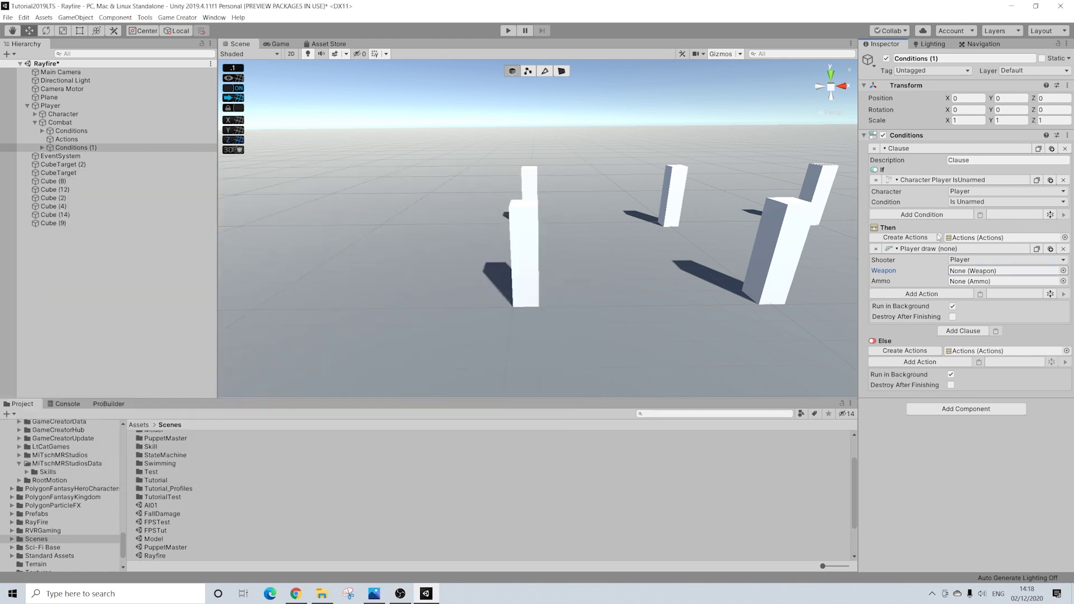
pyautogui.click(1063, 249)
# - Add a Melee Draw Weapon action for Player to the Then branch of Conditions (1) with SwordWeapon as the melee weapon
pyautogui.click(920, 252)
pyautogui.write('draw')
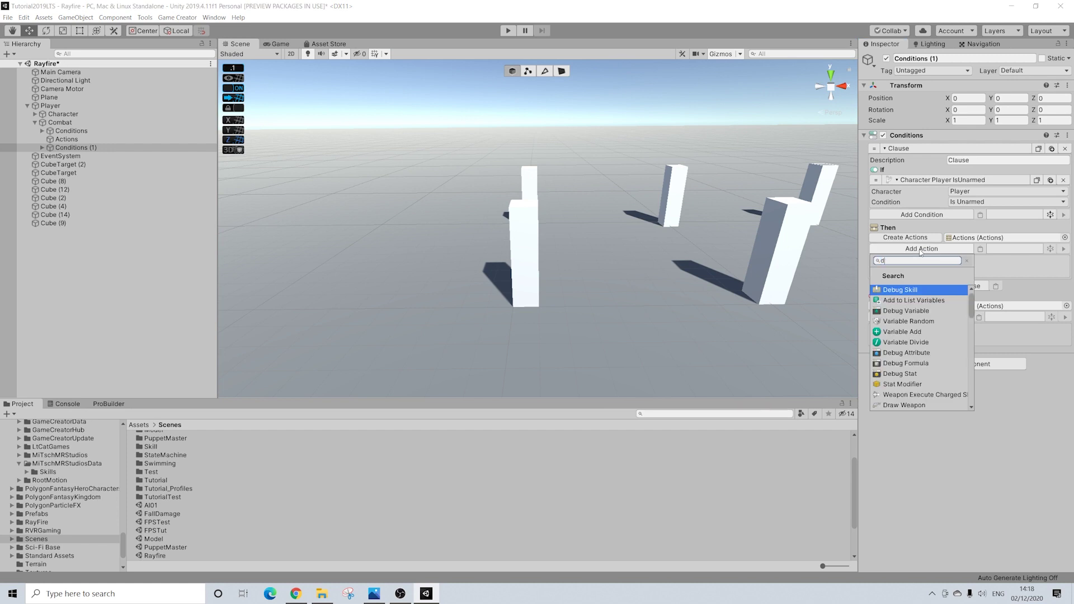
pyautogui.click(910, 311)
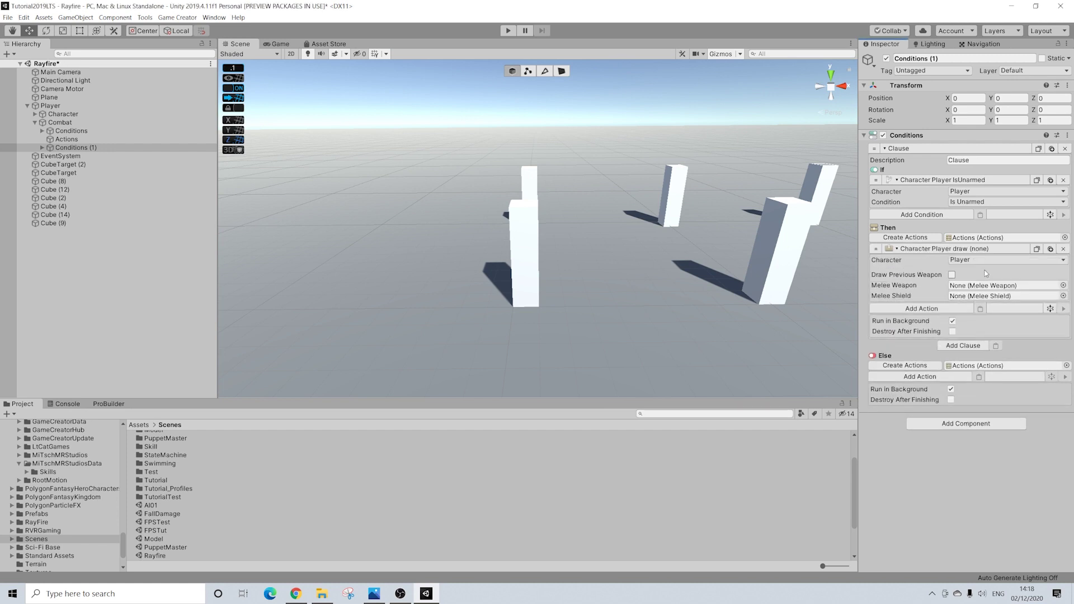
pyautogui.click(1063, 286)
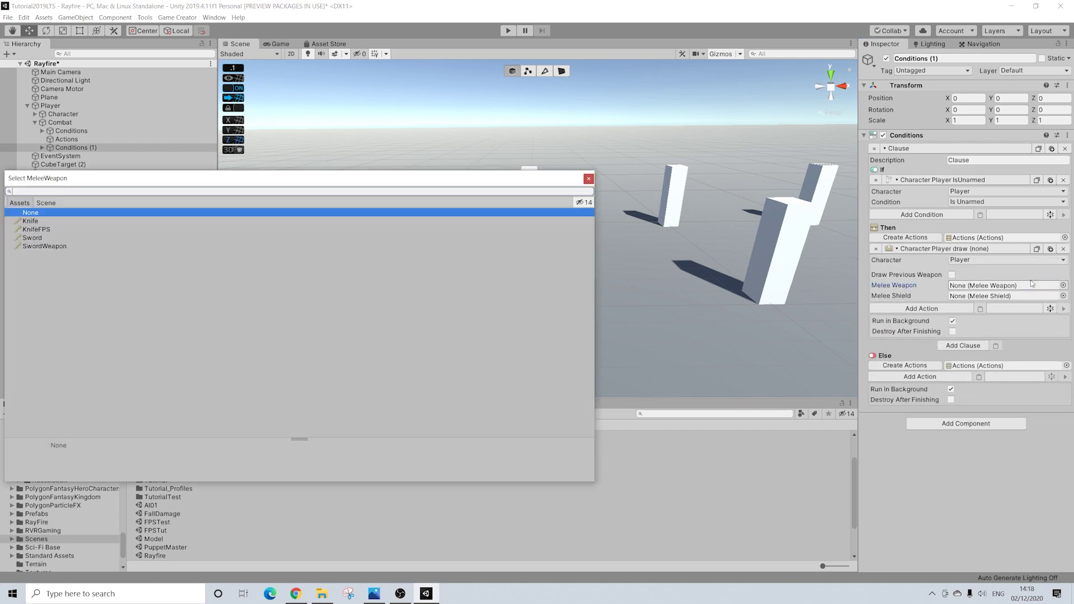
pyautogui.click(39, 247)
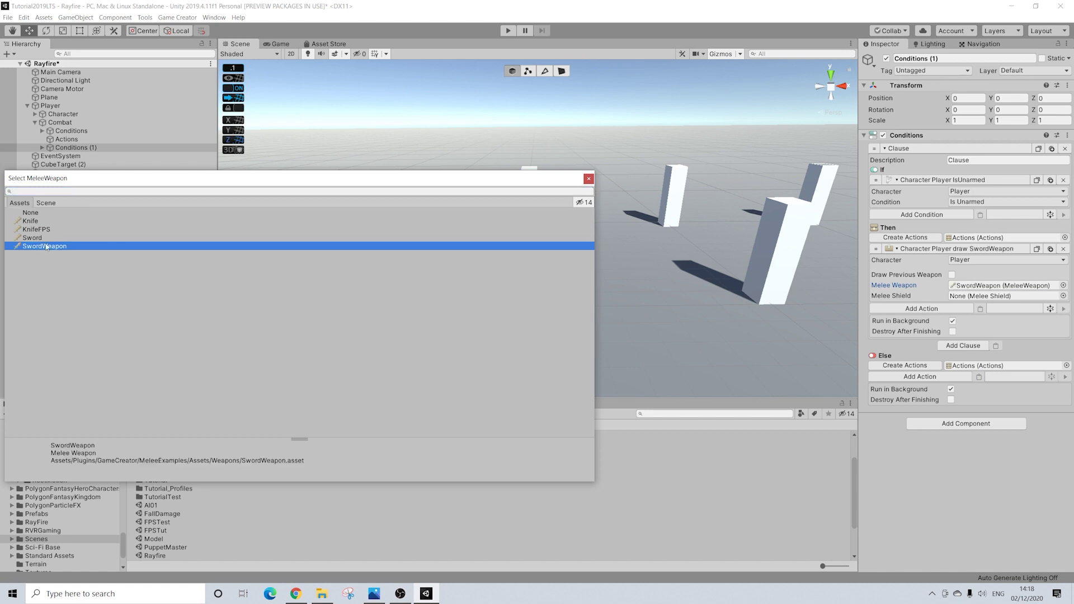
pyautogui.click(589, 179)
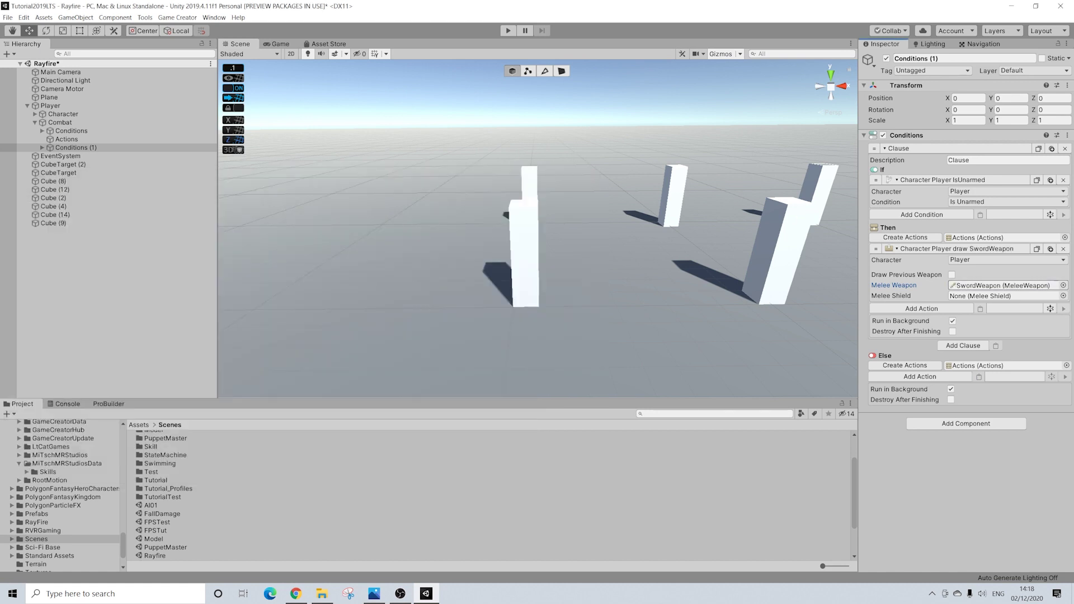
# - Add a Holster Weapon action for Player to the Else branch of Conditions (1)
pyautogui.click(921, 377)
pyautogui.write('holst')
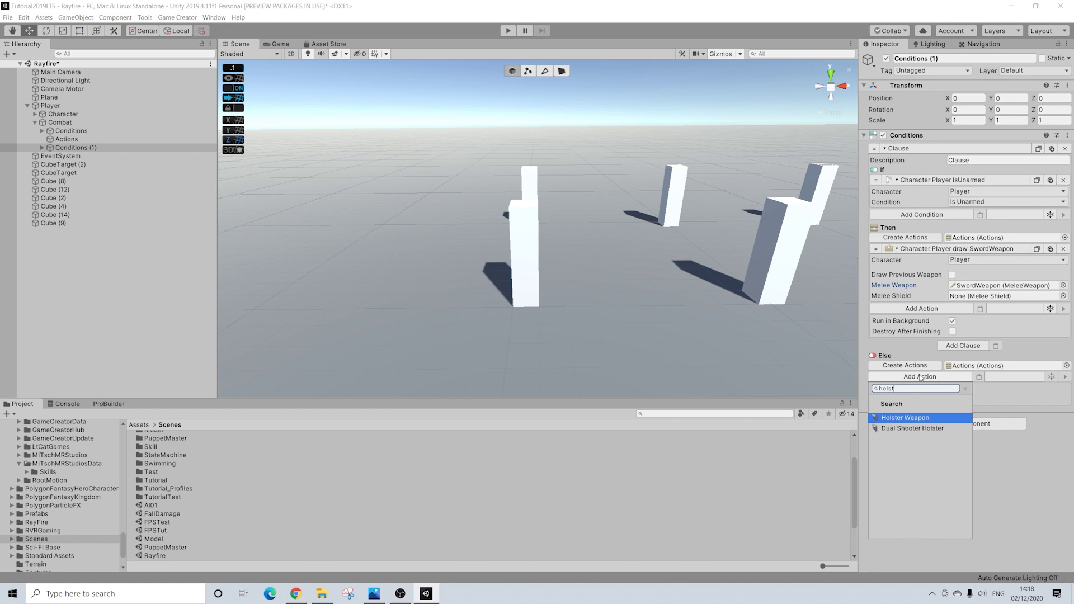
pyautogui.press('Return')
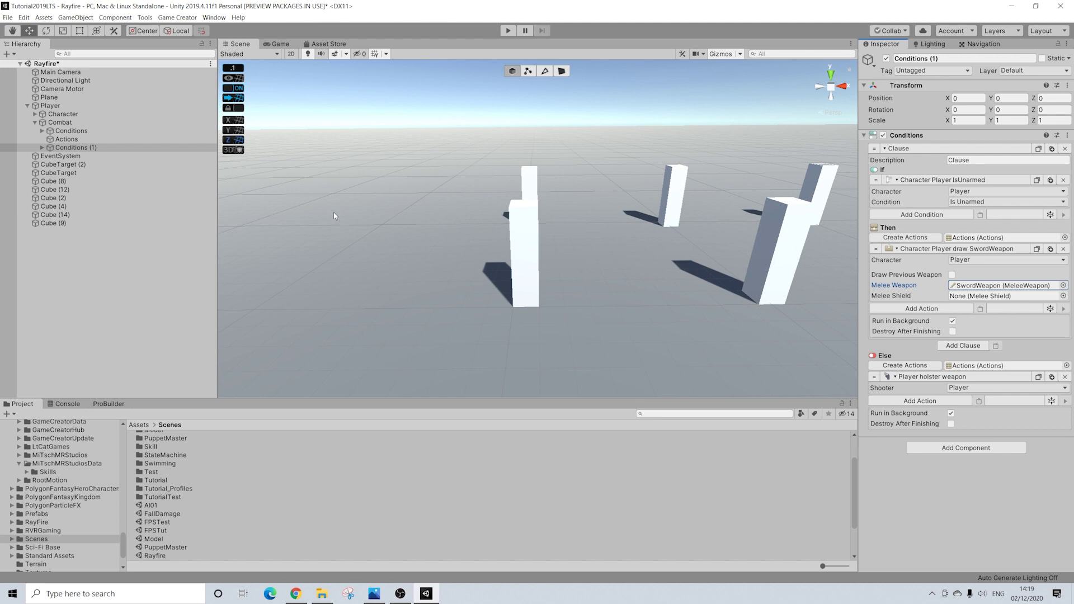
# - Give the Actions object under Combat an Input Melee Attack with key A and a Weapon Shoot in Single mode, both for Player
pyautogui.click(67, 140)
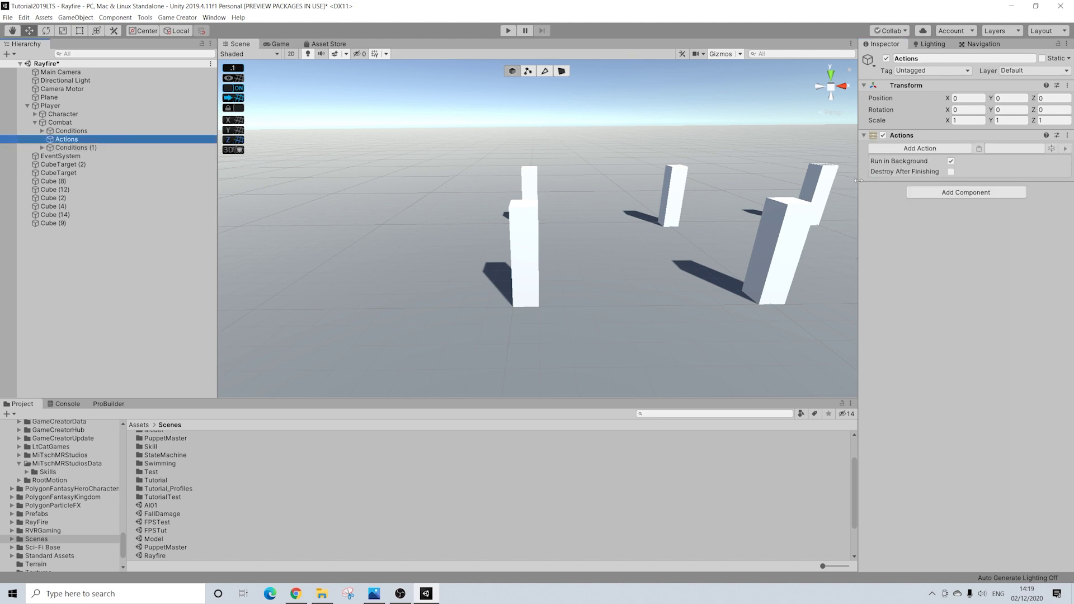
pyautogui.click(935, 149)
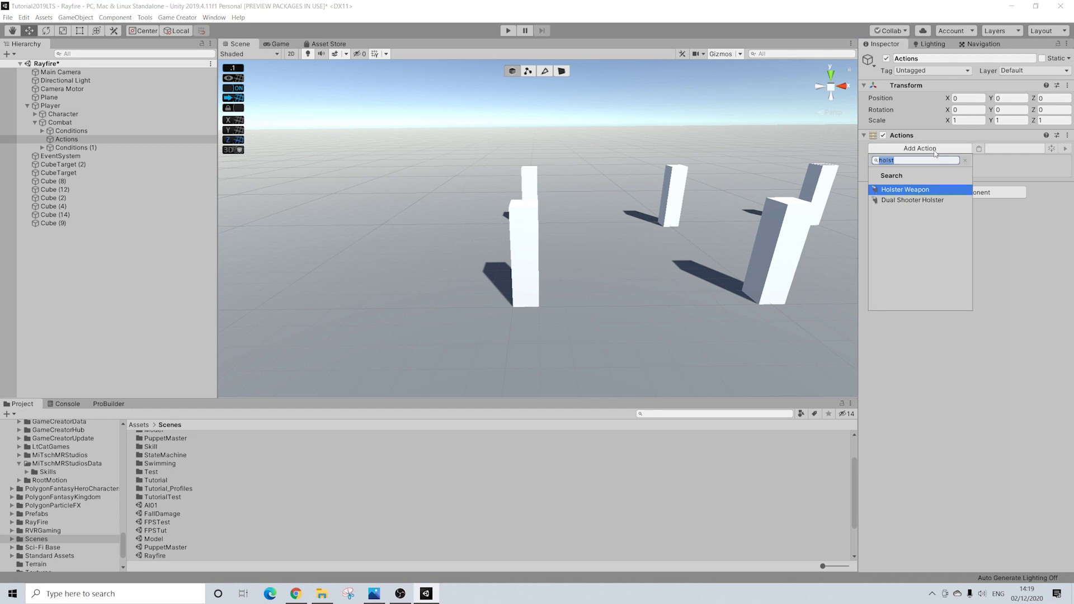
pyautogui.write('inpu')
pyautogui.press('Return')
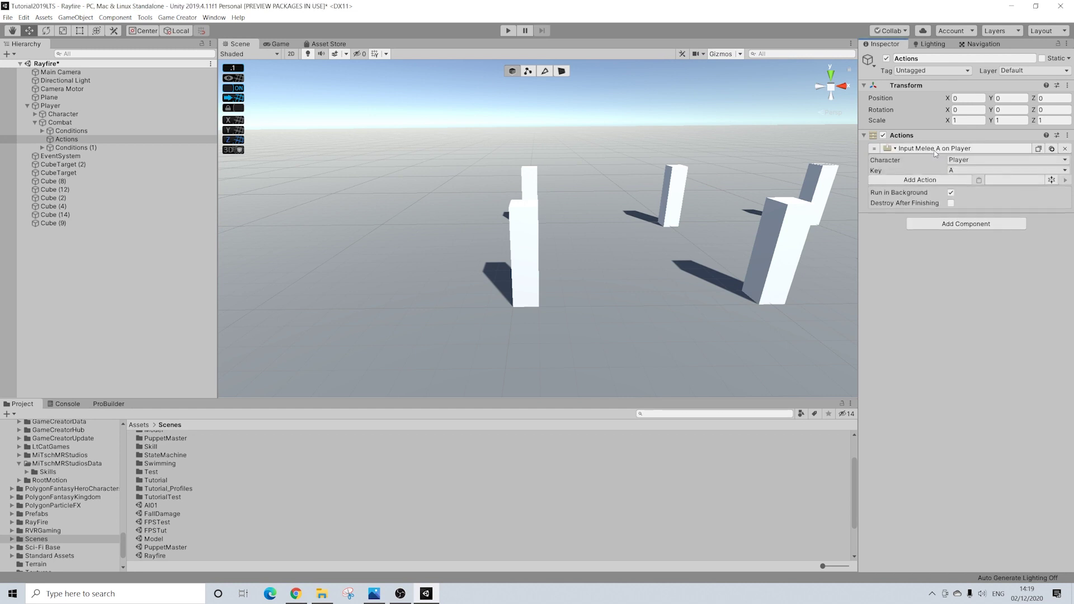
pyautogui.click(922, 185)
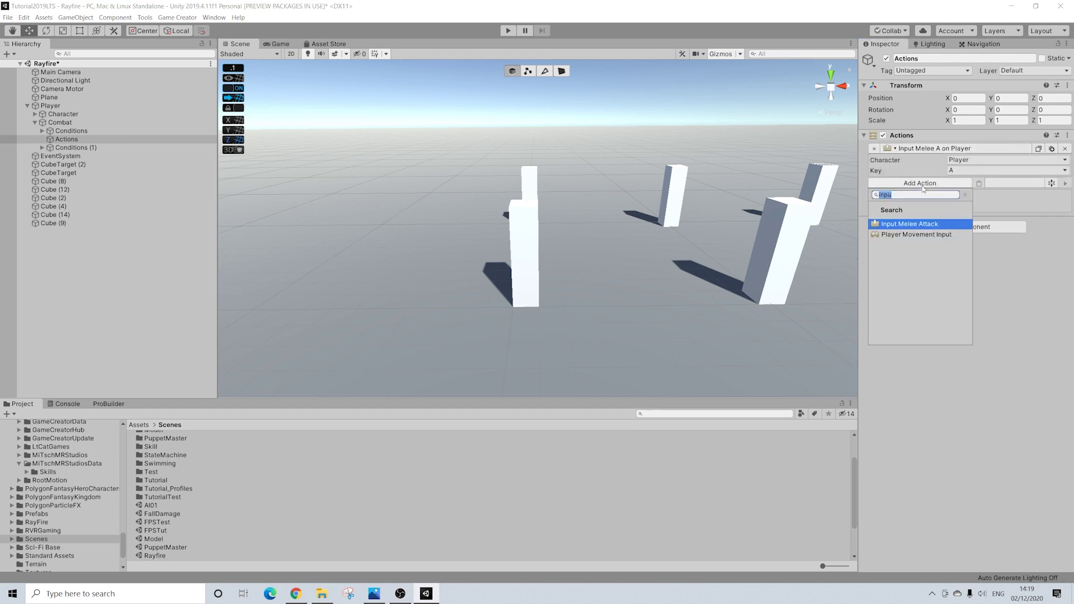
pyautogui.write('shoo')
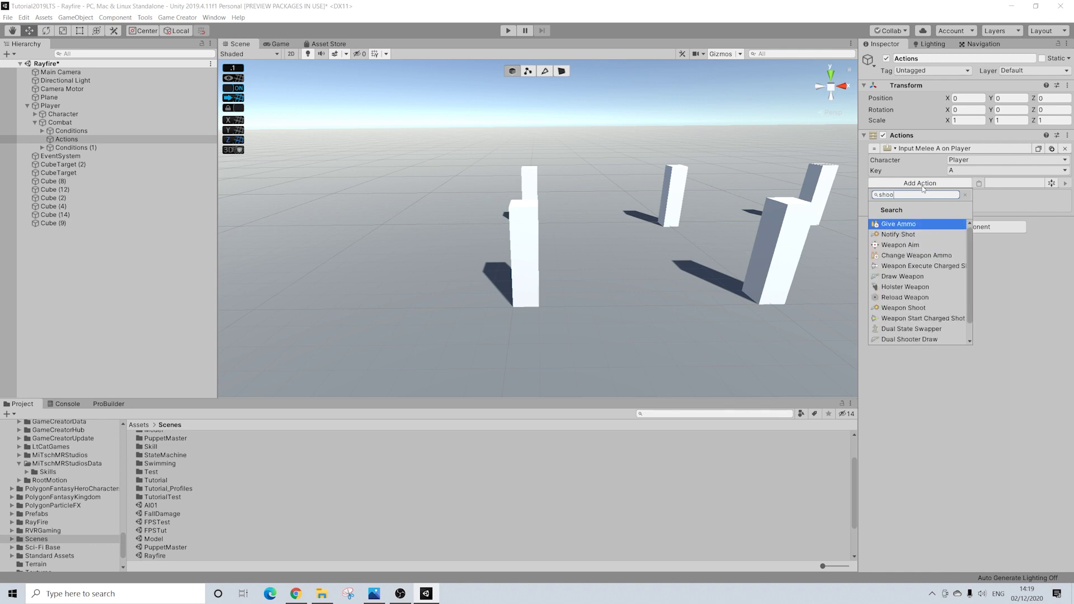
pyautogui.click(889, 309)
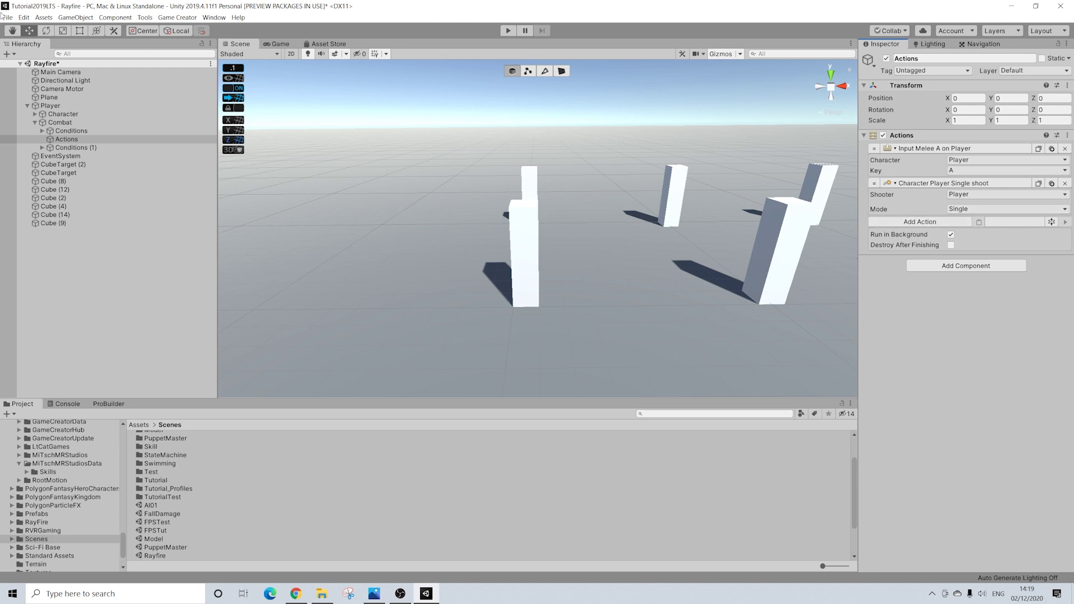
# - Delete the Slicer global variable in the Game Creator preferences and recreate it as a Bool named Slicer
pyautogui.click(177, 17)
pyautogui.click(186, 72)
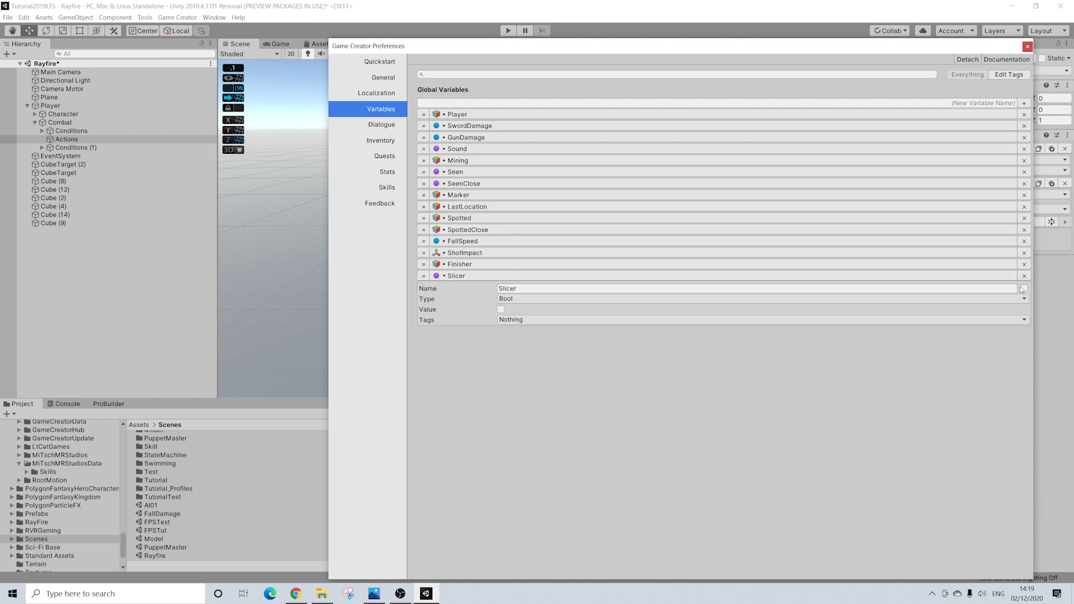
pyautogui.click(1025, 276)
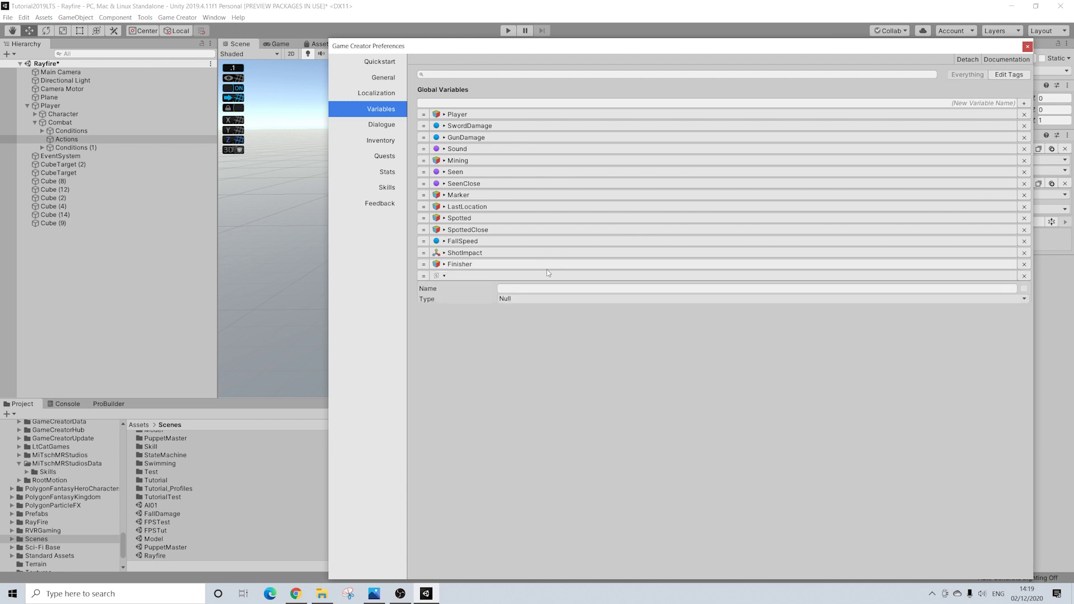
pyautogui.click(504, 299)
pyautogui.click(513, 339)
pyautogui.click(509, 289)
pyautogui.write('Slicer')
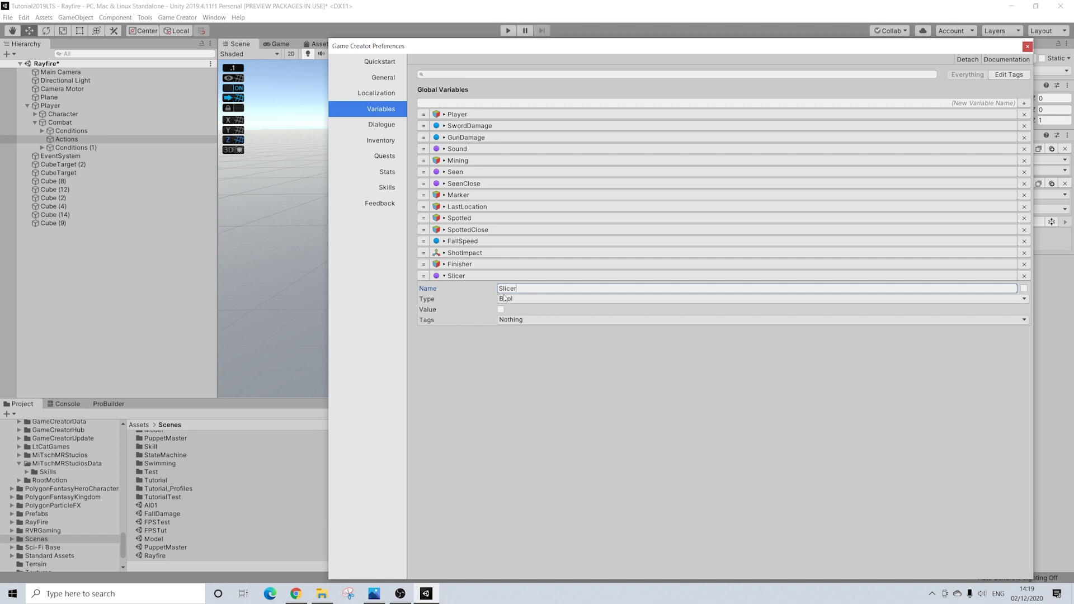
pyautogui.click(1028, 48)
# - Add a Variable Bool action to the Combat Actions object that assigns true to the global variable Slicer
pyautogui.click(935, 224)
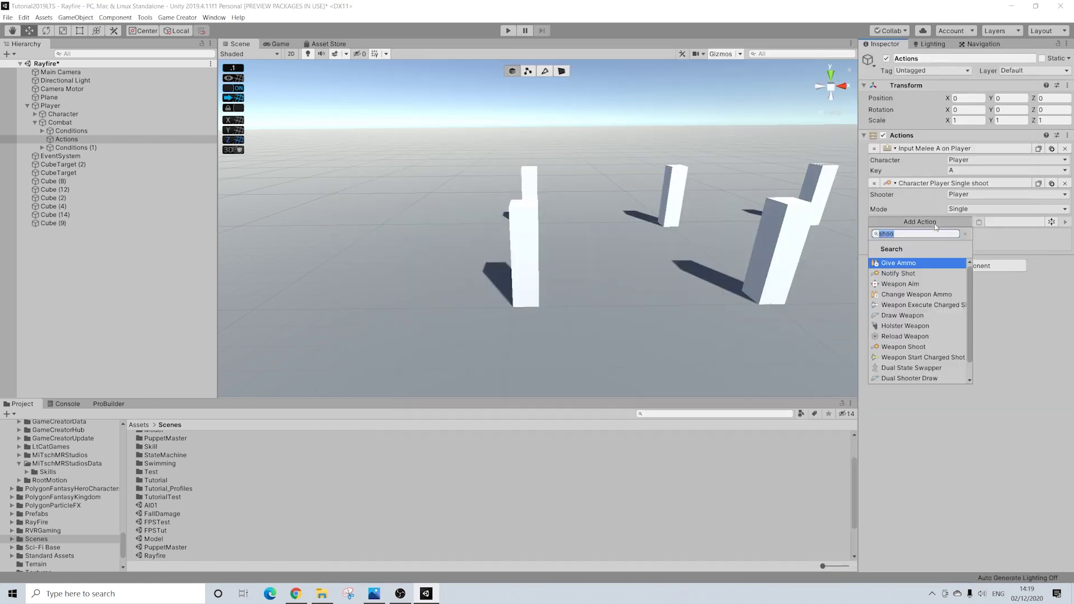
pyautogui.write('bool')
pyautogui.press('Return')
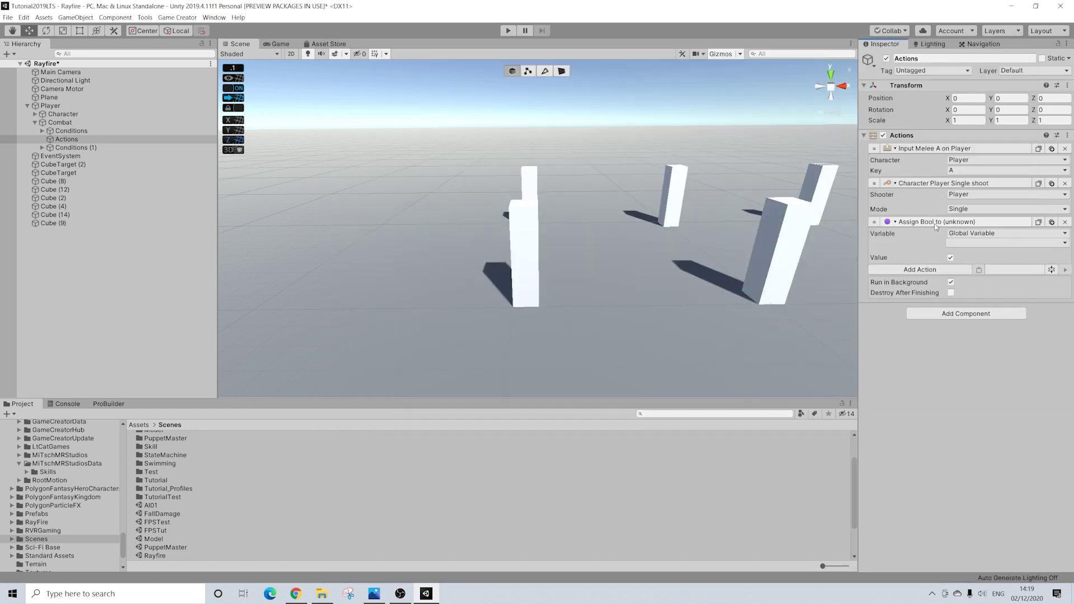
pyautogui.click(957, 242)
pyautogui.click(962, 294)
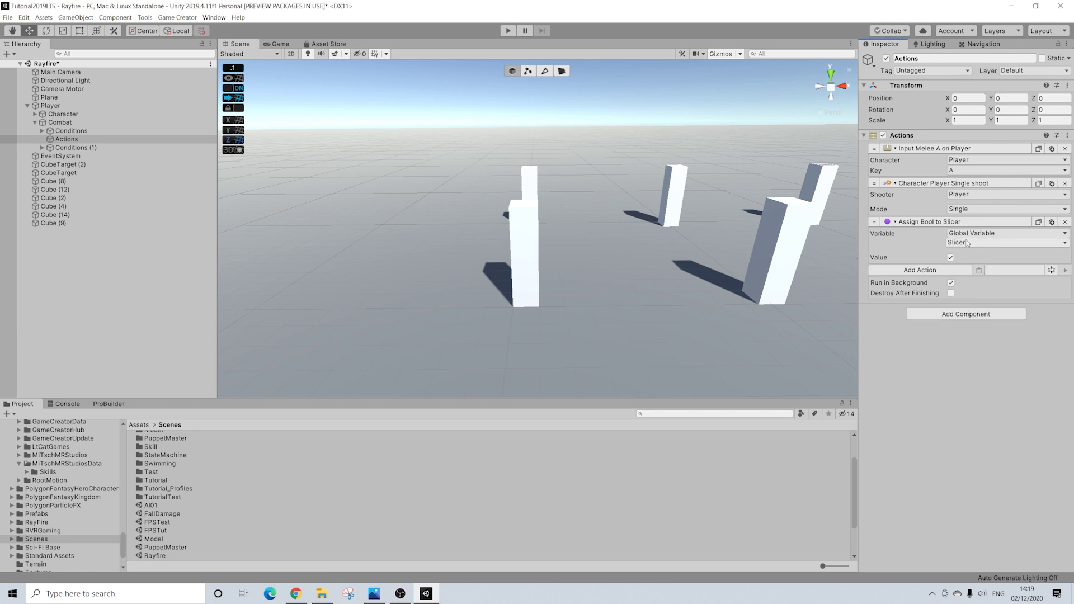
# - Collapse the Player hierarchy, find the SwordWeapon prefab among the project assets and open it for editing
pyautogui.moveTo(737, 205); pyautogui.dragTo(501, 223, button='middle')
pyautogui.scroll(-3, 506, 258)
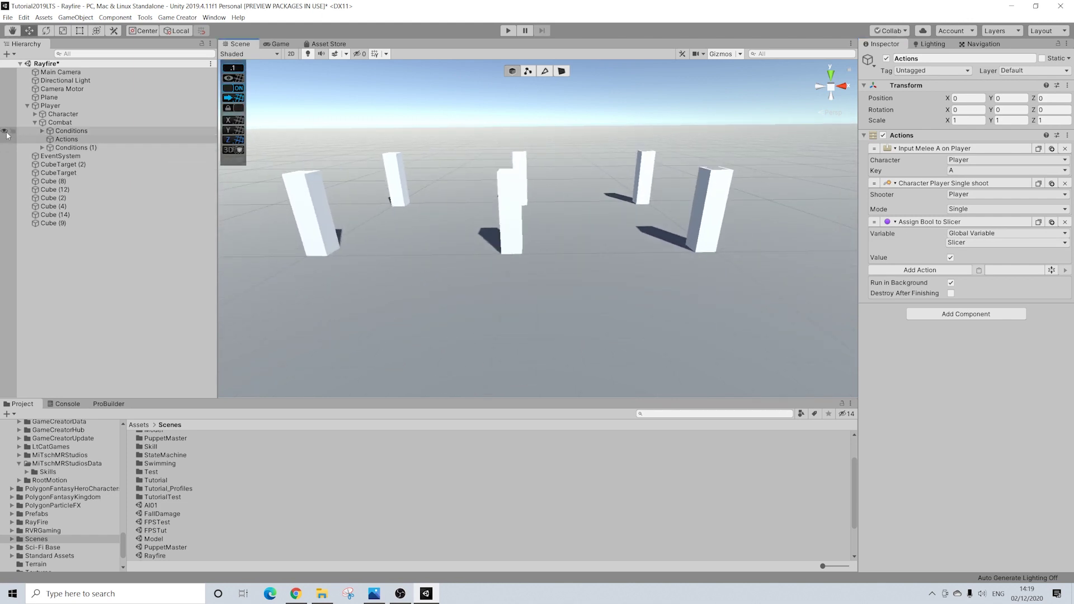
pyautogui.click(27, 105)
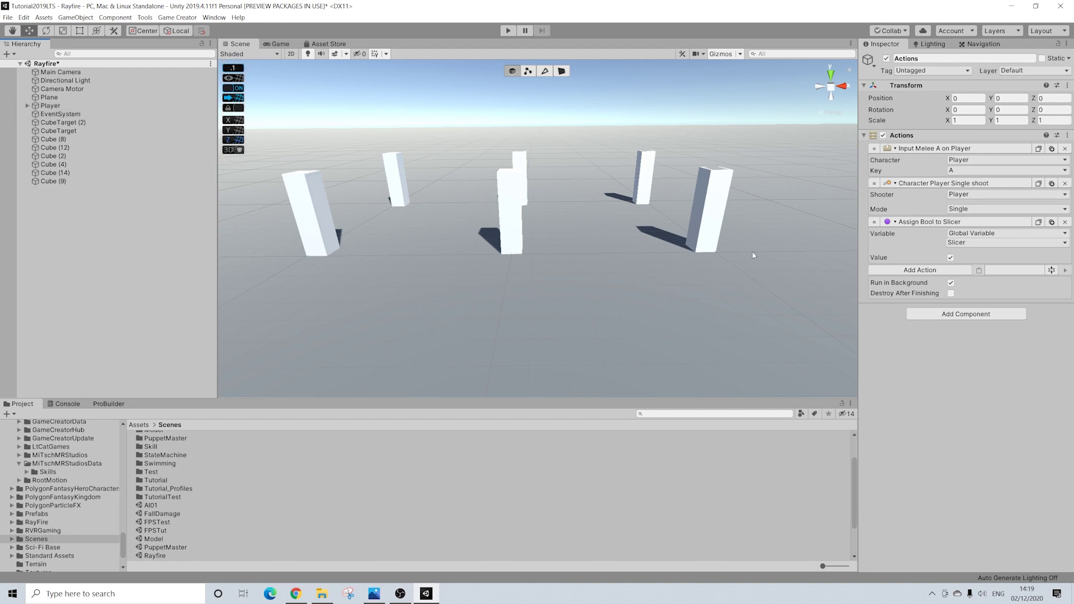
pyautogui.moveTo(399, 314); pyautogui.dragTo(447, 318, button='middle')
pyautogui.click(655, 416)
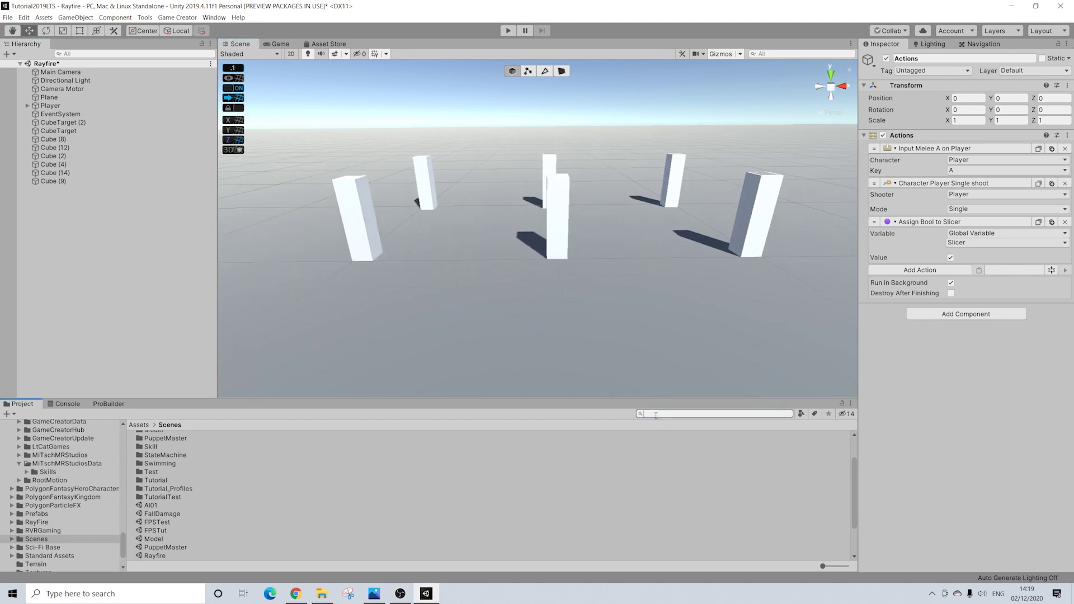
pyautogui.write('sword')
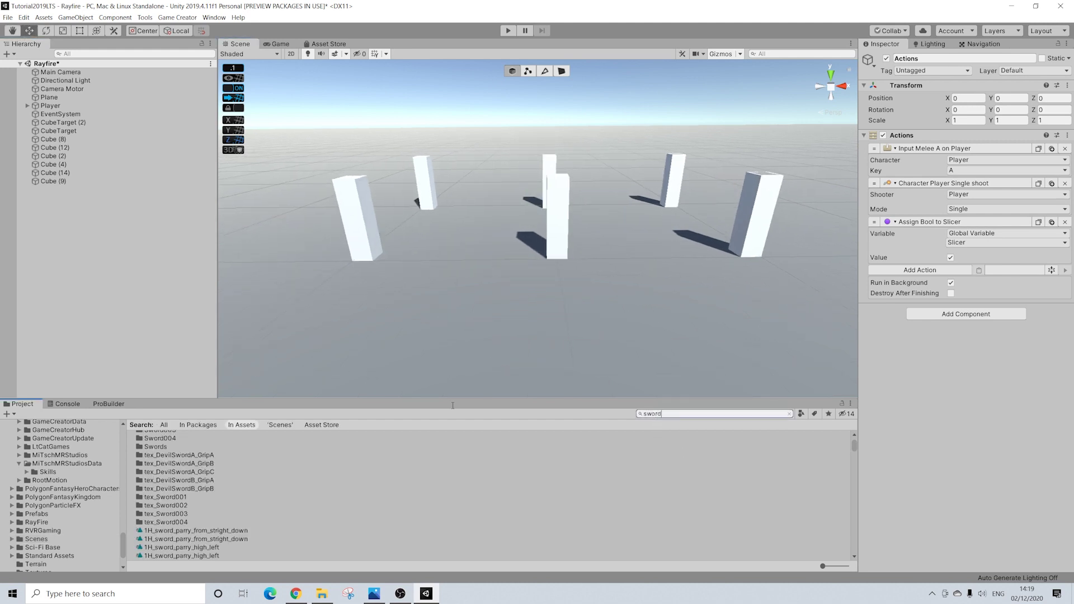
pyautogui.write('w')
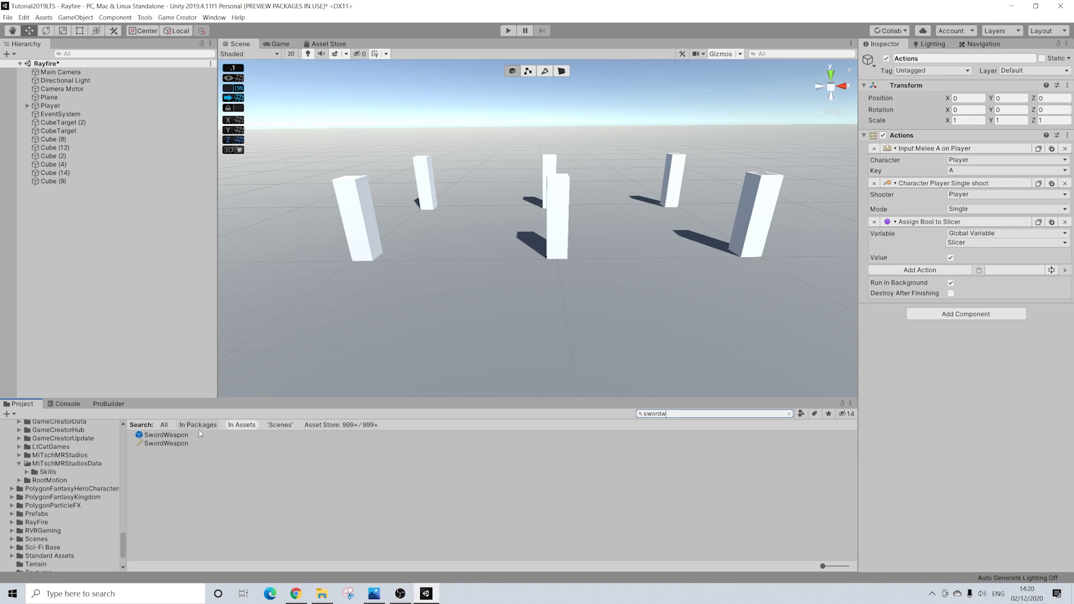
pyautogui.doubleClick(166, 434)
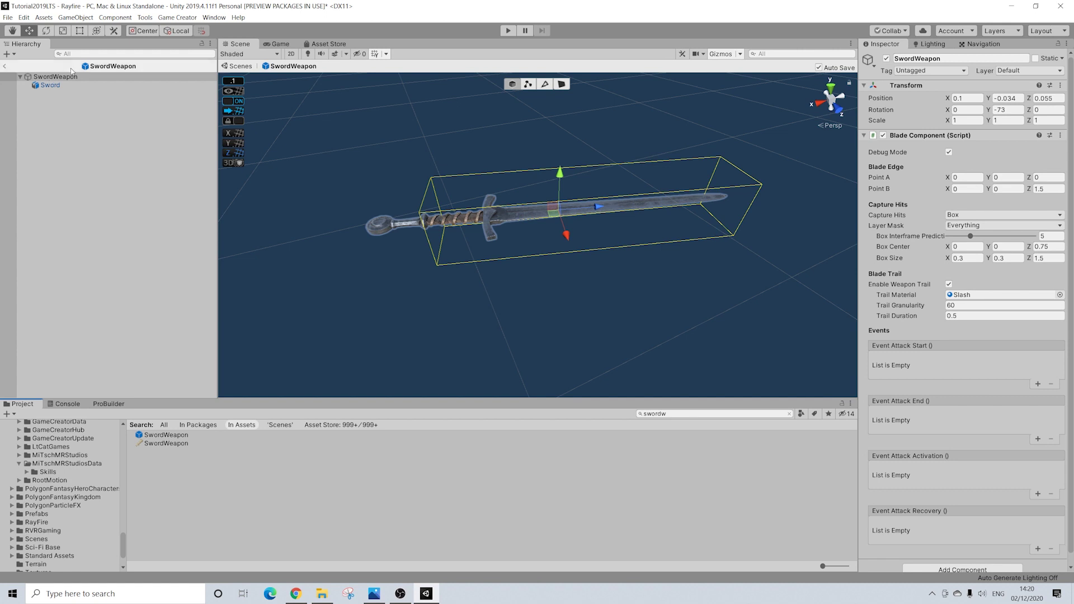
pyautogui.click(50, 85)
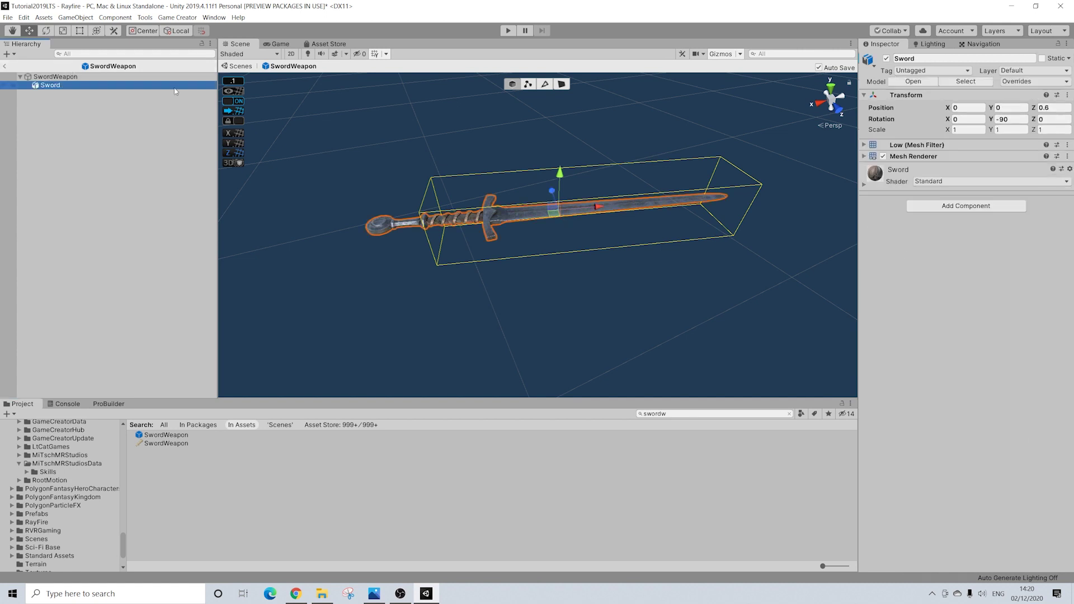
pyautogui.click(946, 206)
pyautogui.press('BackSpace')
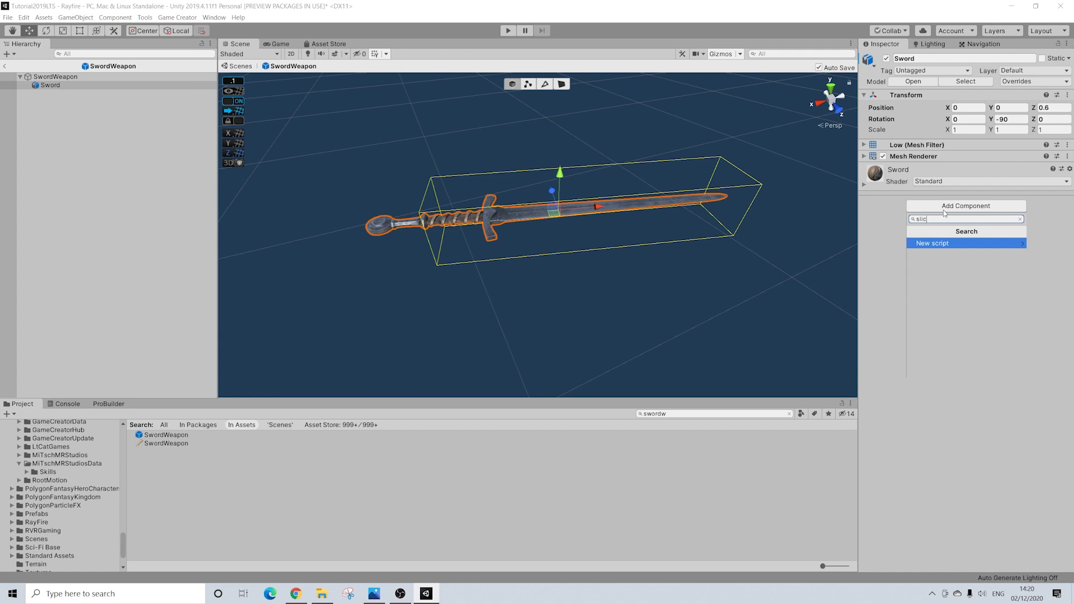
pyautogui.write('blad')
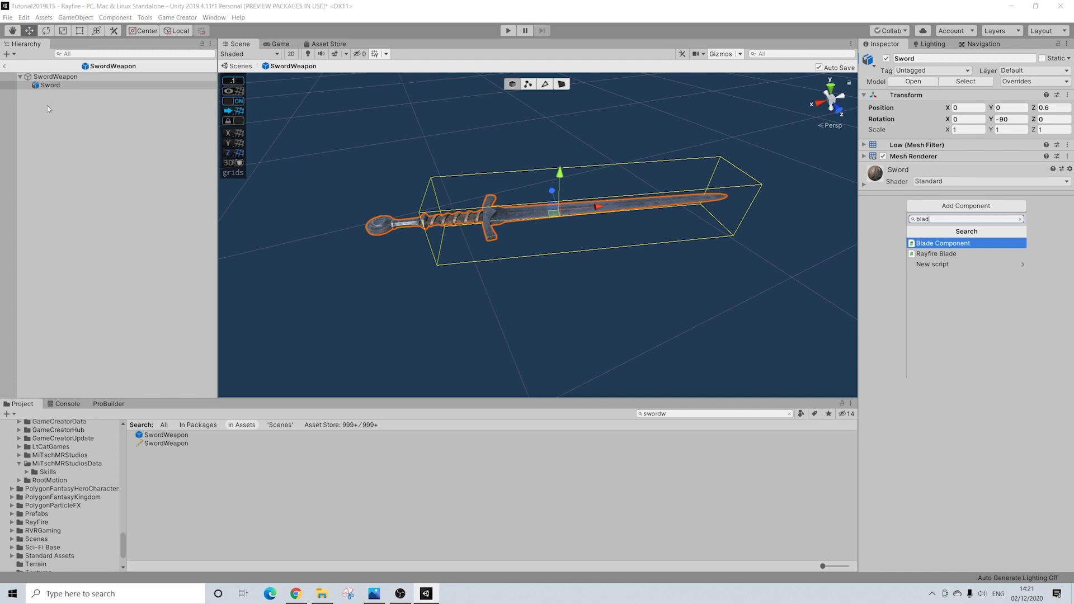
pyautogui.click(60, 85)
# - Add a Trigger component to the SwordWeapon root object and set its event to On Variable Change
pyautogui.click(55, 77)
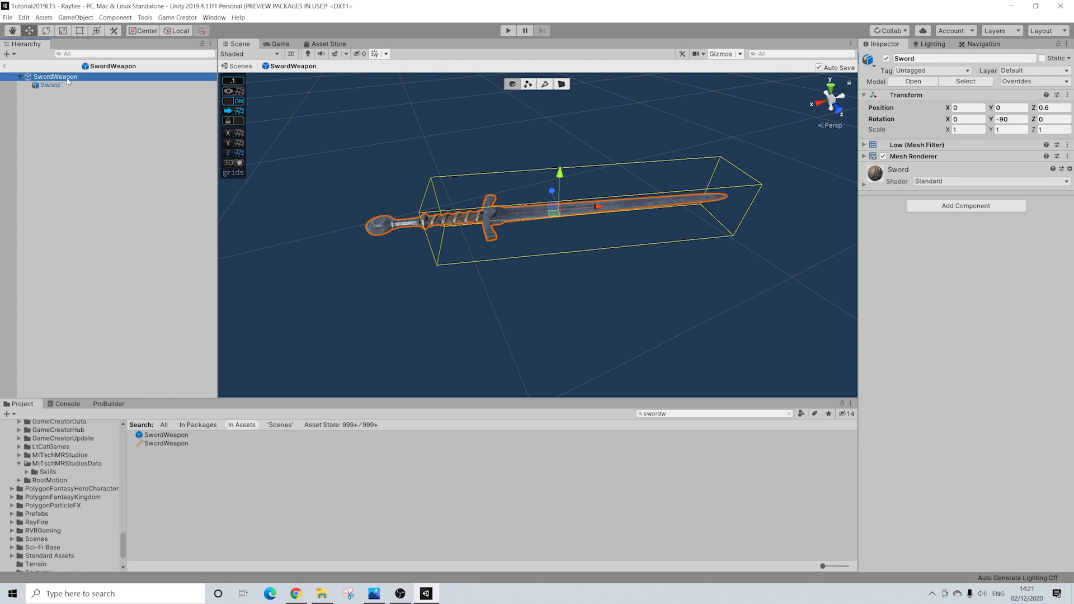
pyautogui.scroll(-1, 921, 392)
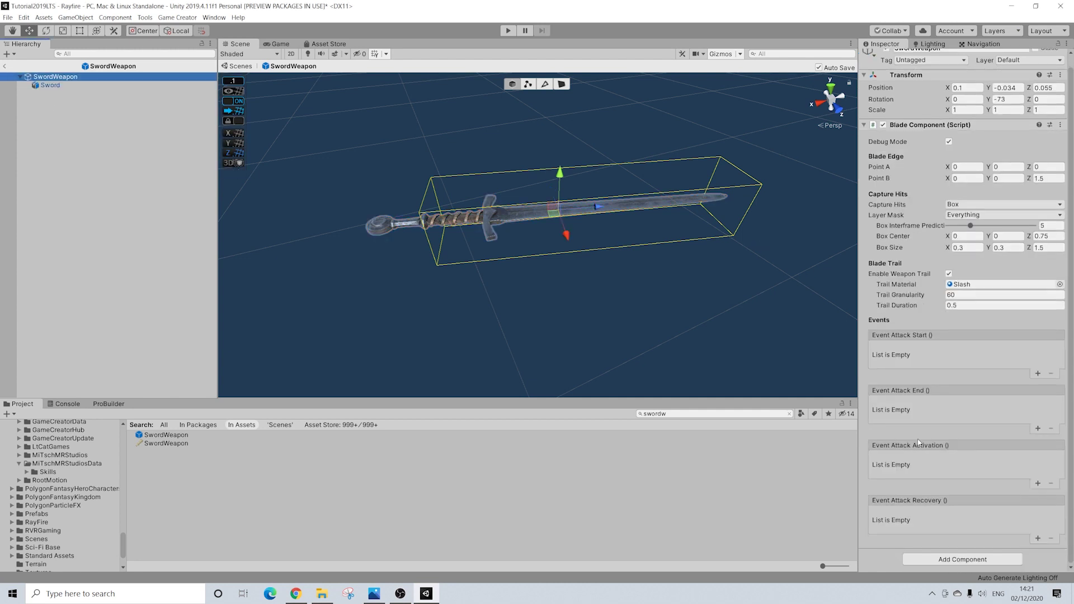
pyautogui.click(925, 560)
pyautogui.write('trigger')
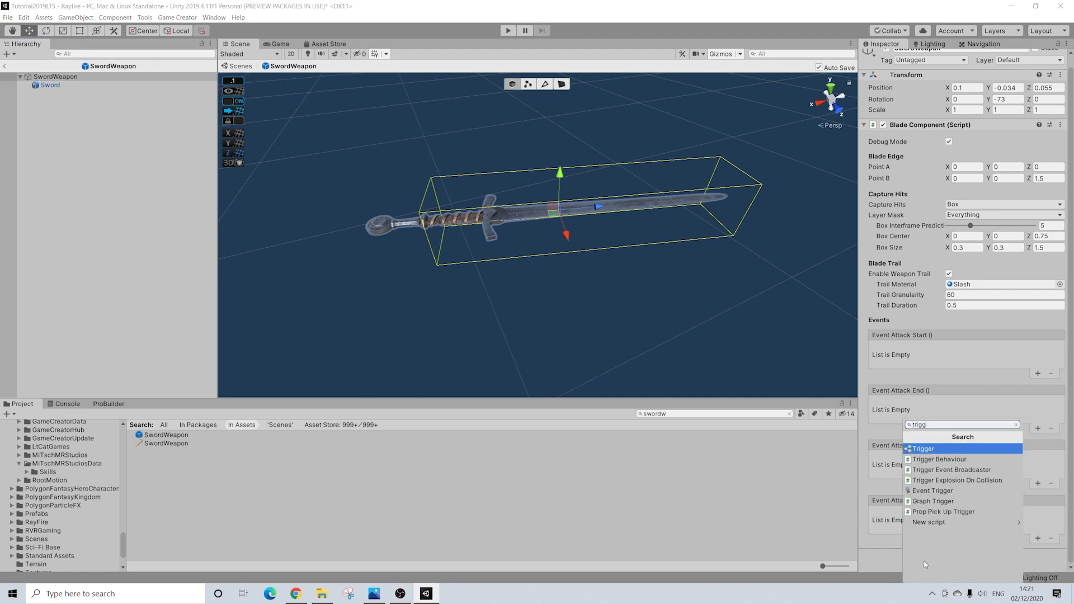
pyautogui.press('Return')
pyautogui.click(978, 522)
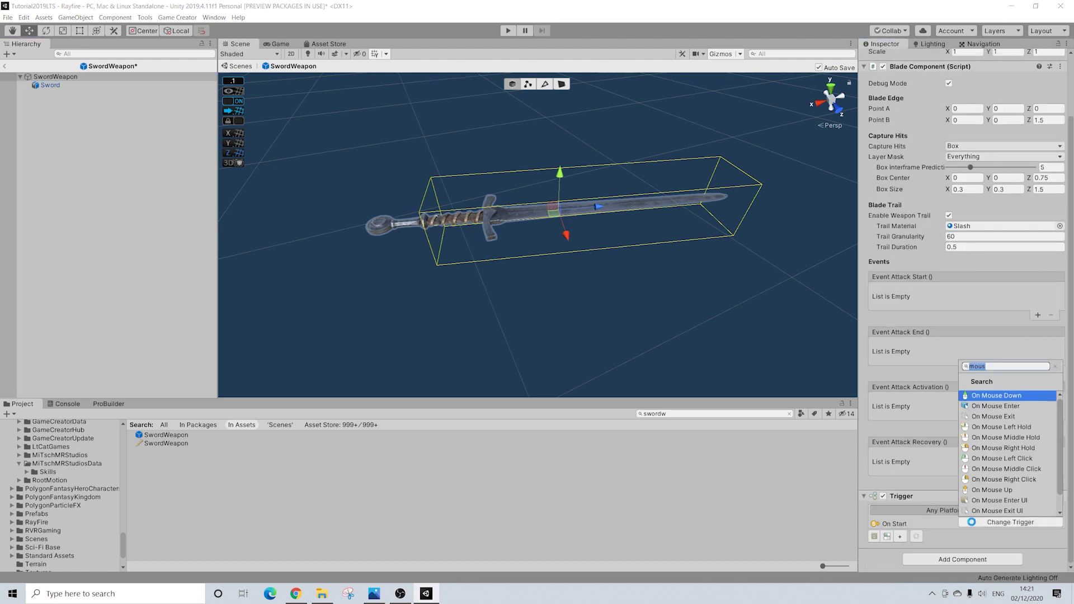
pyautogui.write('vari')
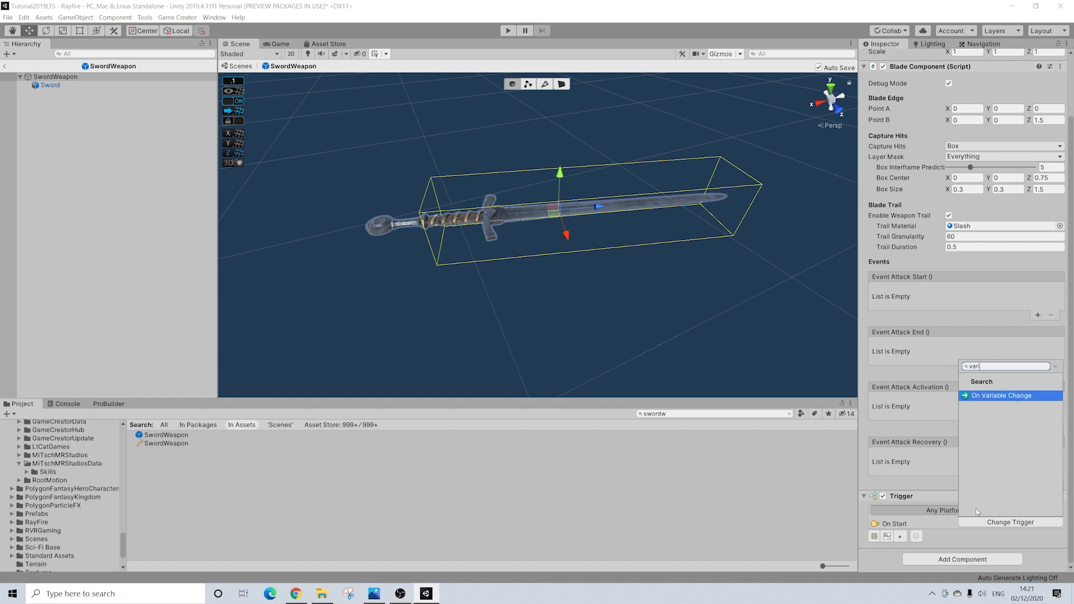
pyautogui.press('Return')
# - Make the trigger watch the global variable Slicer and attach a new Conditions object to it
pyautogui.click(985, 543)
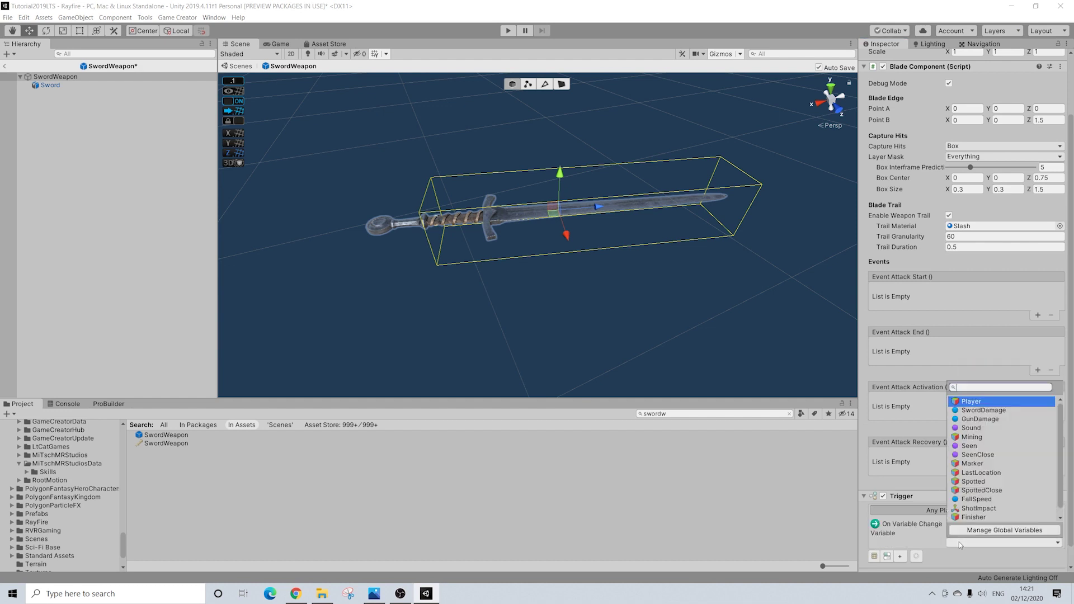
pyautogui.scroll(-2, 978, 510)
pyautogui.click(977, 512)
pyautogui.scroll(-1, 898, 521)
pyautogui.click(888, 537)
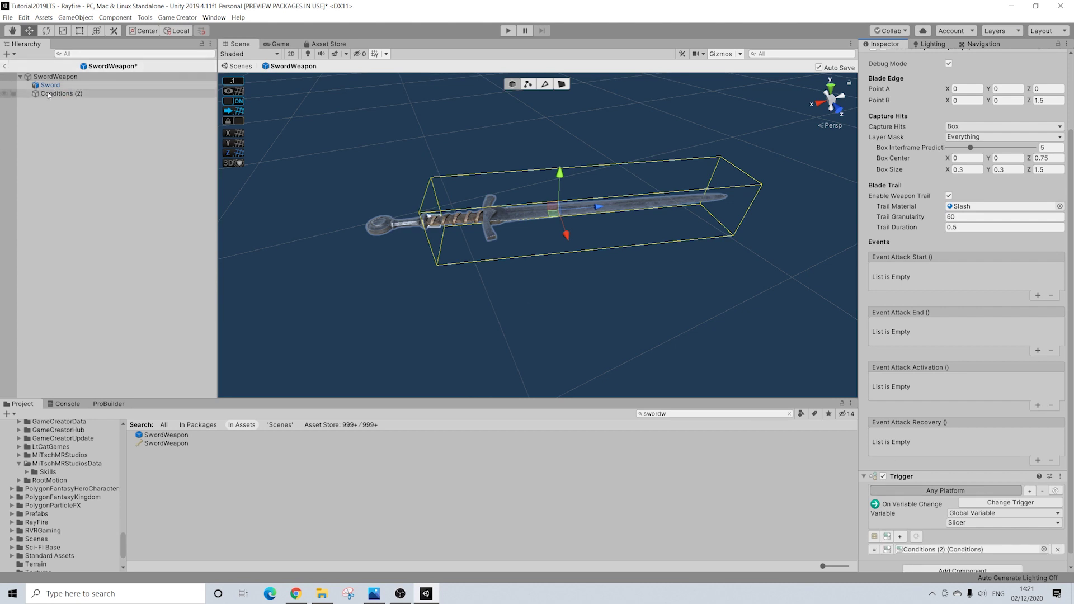
# - Duplicate the Sword object inside the prefab and rename the copy Slicer
pyautogui.click(50, 86)
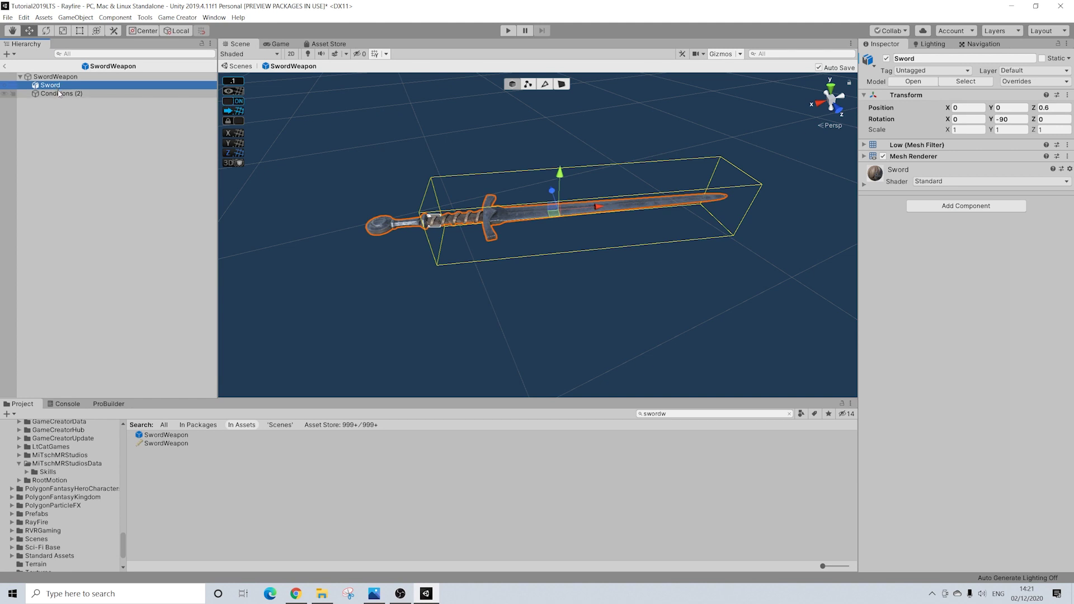
pyautogui.hotkey('ctrl', 'd')
pyautogui.moveTo(55, 102); pyautogui.dragTo(56, 93)
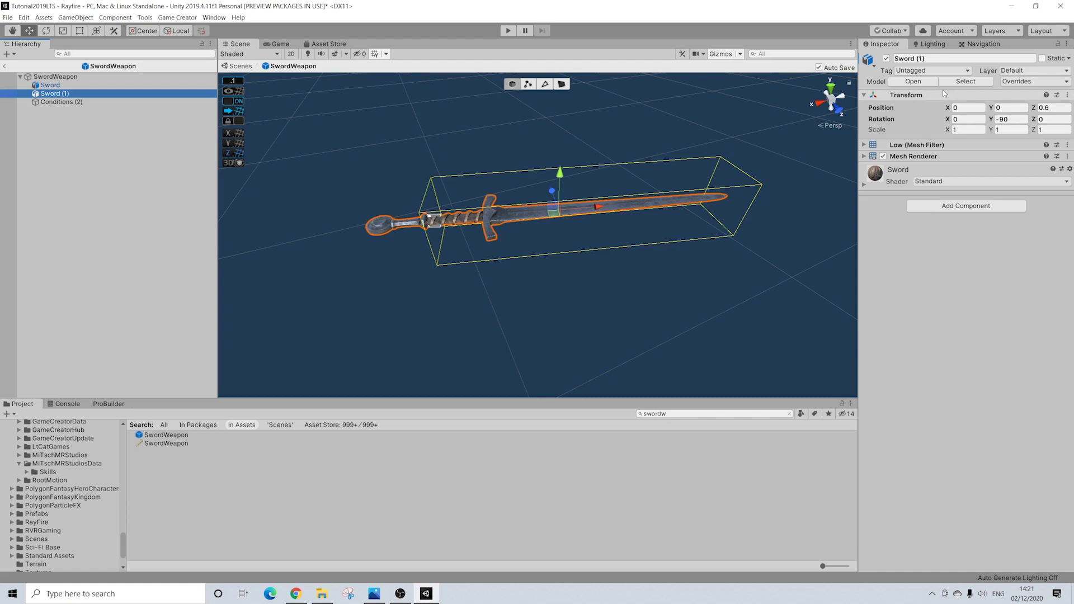
pyautogui.click(927, 59)
pyautogui.hotkey('ctrl', 'a')
pyautogui.write('Slicer')
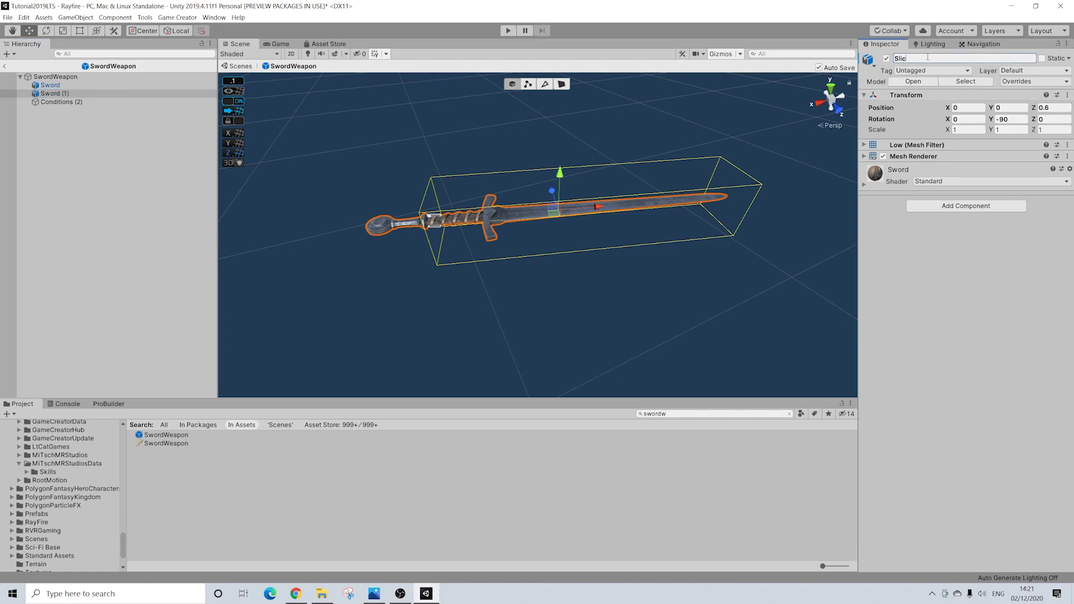
pyautogui.press('Return')
# - Add a convex Mesh Collider to the Slicer object and disable its Mesh Renderer
pyautogui.click(926, 207)
pyautogui.write('mesh')
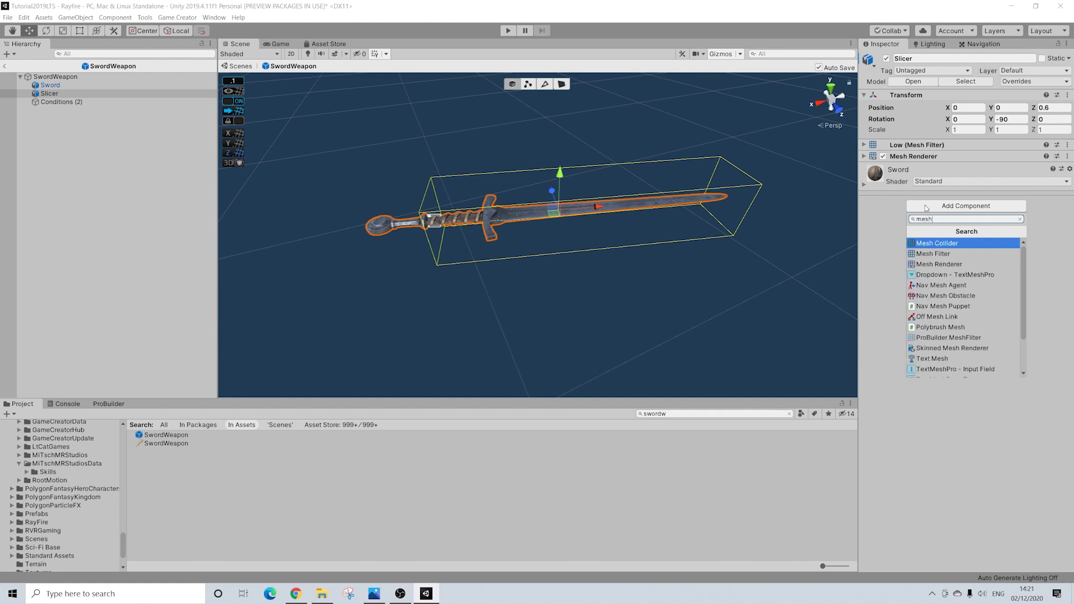
pyautogui.press('Return')
pyautogui.click(949, 180)
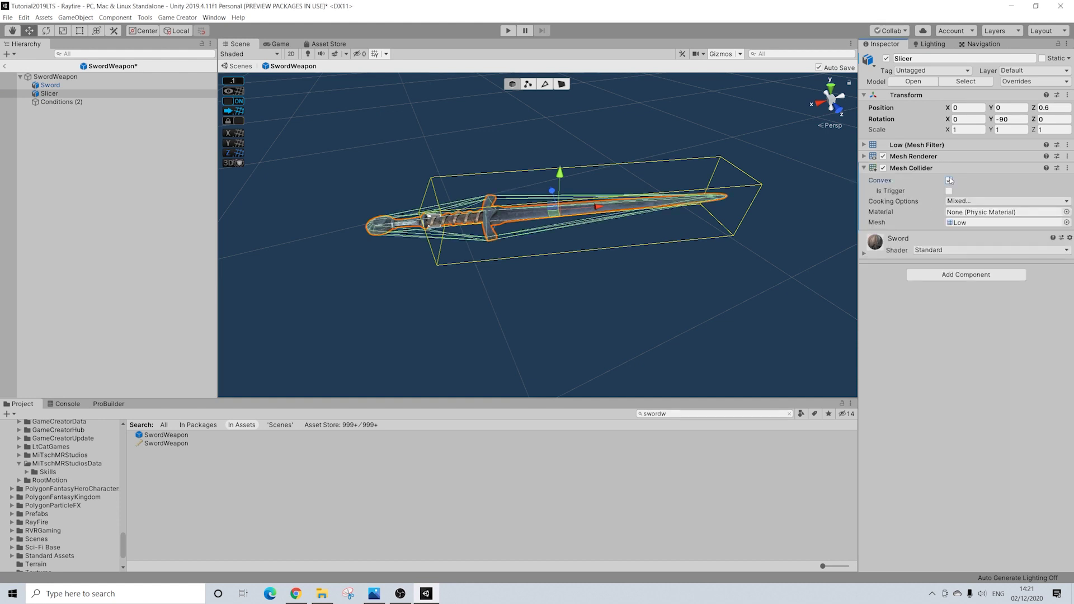
pyautogui.click(884, 157)
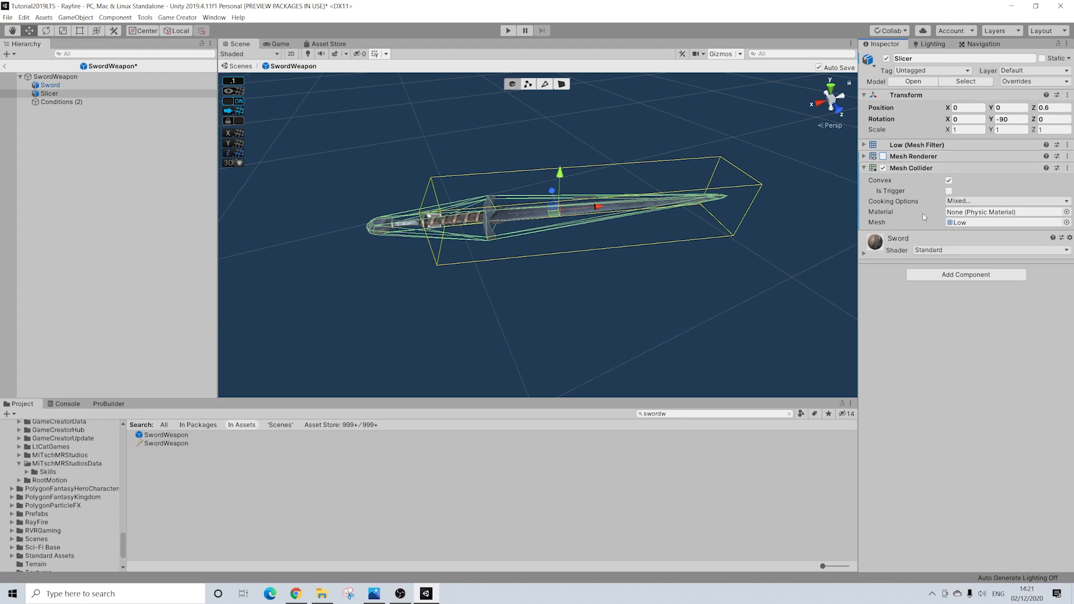
# - Add a Rayfire Blade component to Slicer with On Trigger set to Enter Exit and Slice Type set to XZ
pyautogui.click(940, 275)
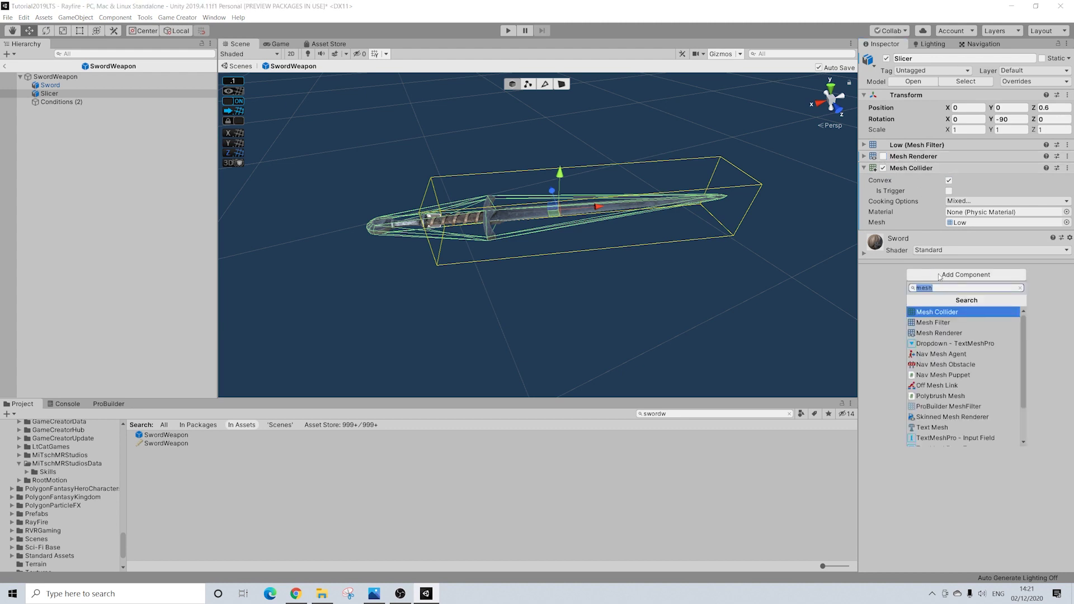
pyautogui.write('bla')
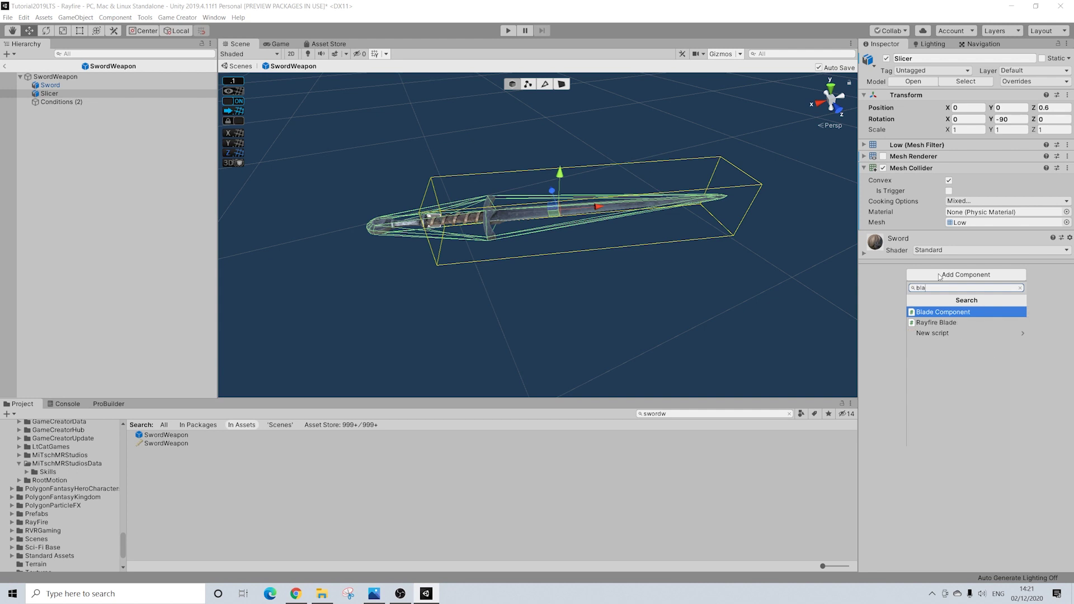
pyautogui.click(941, 323)
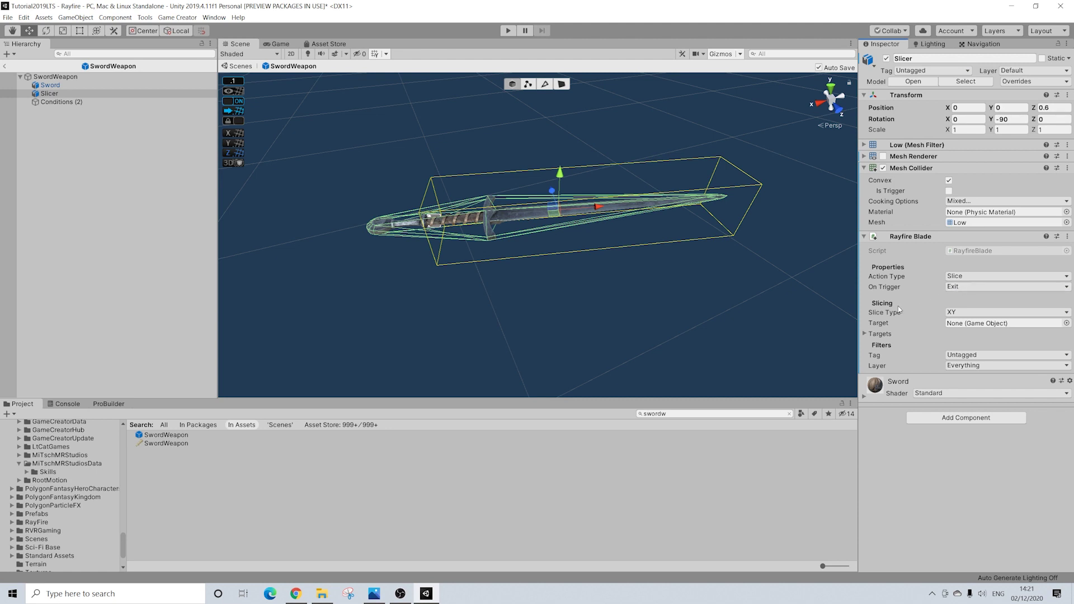
pyautogui.click(963, 287)
pyautogui.click(969, 318)
pyautogui.click(963, 312)
pyautogui.click(963, 334)
pyautogui.keyDown('alt'); pyautogui.moveTo(782, 190); pyautogui.dragTo(738, 114); pyautogui.keyUp('alt')
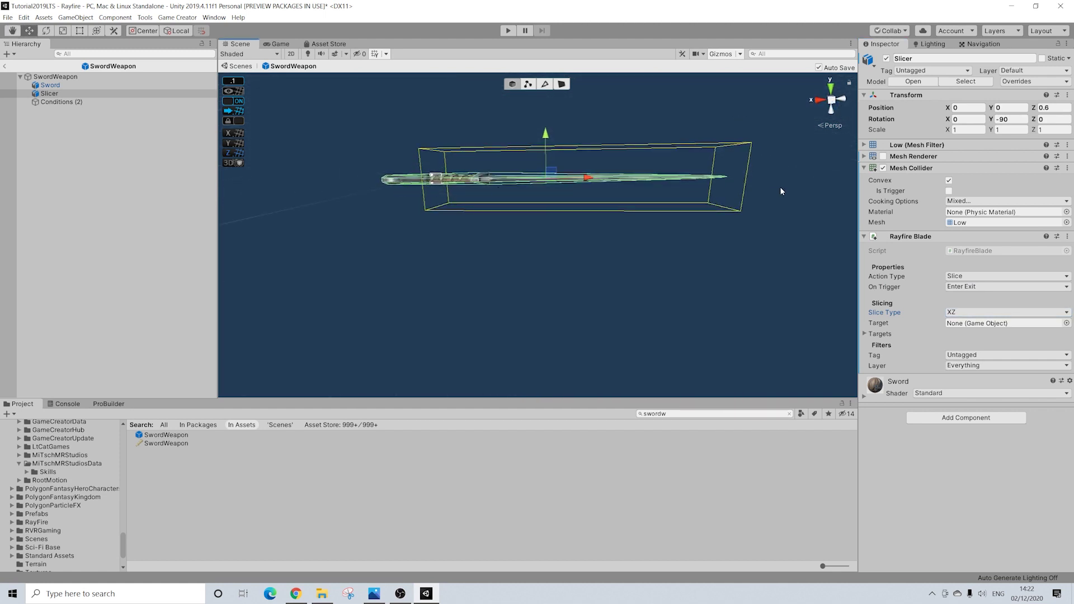
pyautogui.keyDown('alt'); pyautogui.moveTo(557, 211); pyautogui.dragTo(684, 285); pyautogui.keyUp('alt')
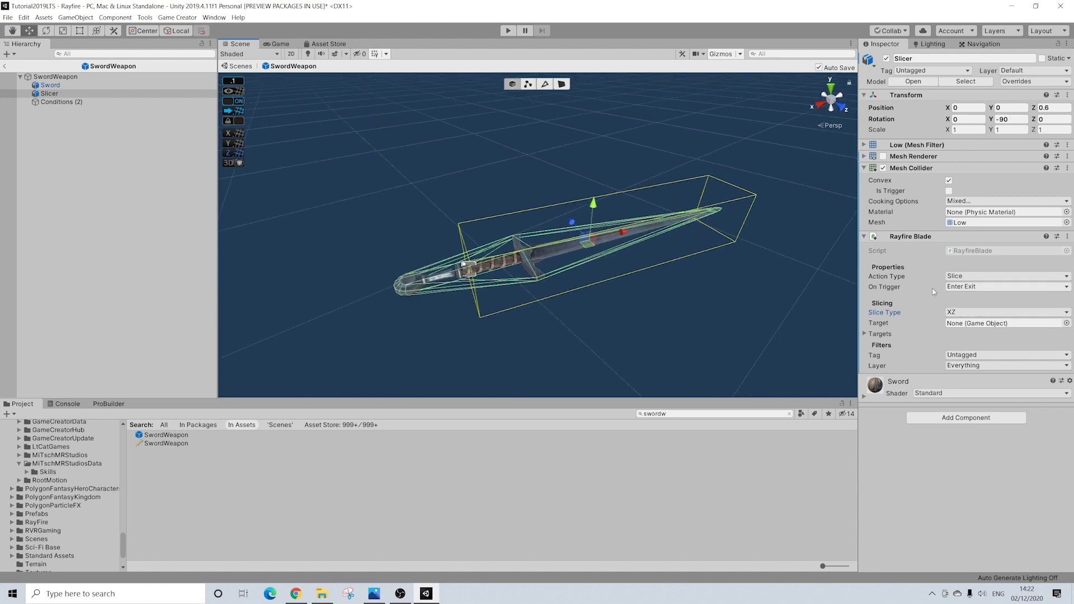
# - Add a clause to the Conditions object with a variable condition comparing the global variable Slicer with true
pyautogui.click(61, 102)
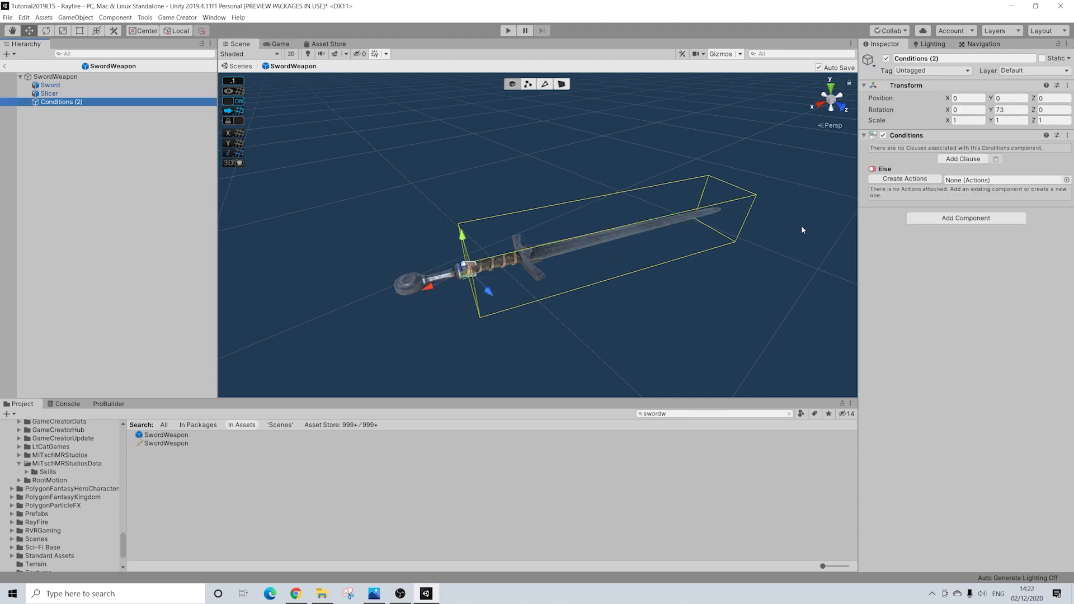
pyautogui.click(947, 159)
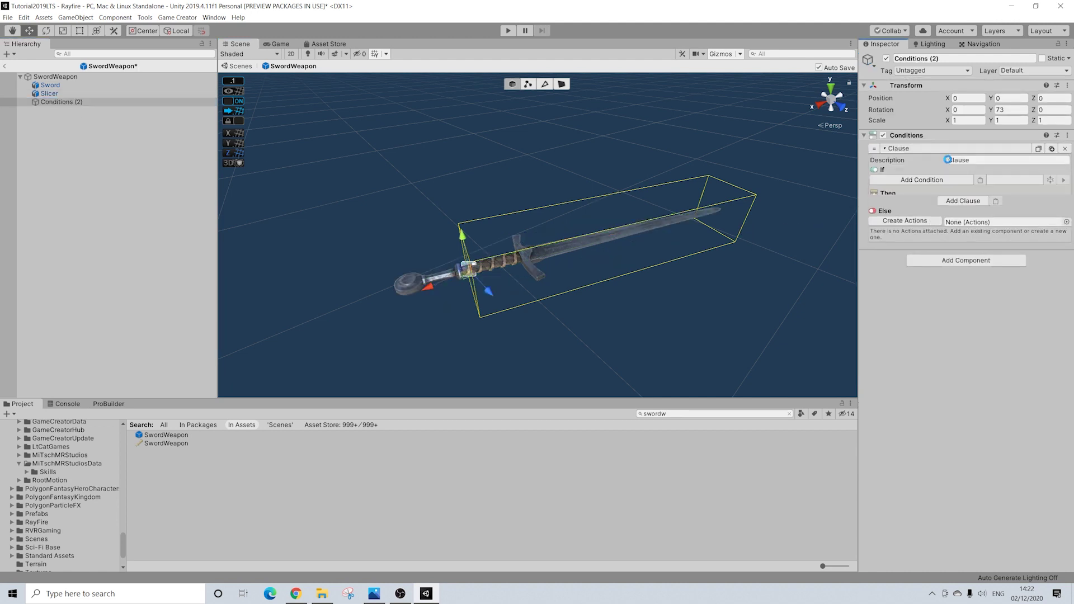
pyautogui.click(938, 180)
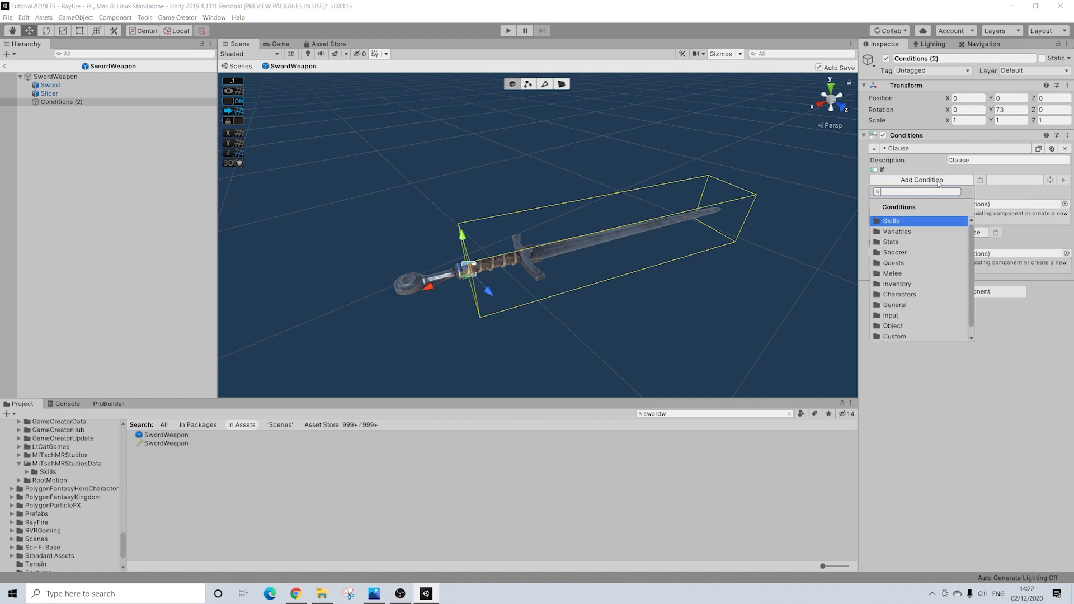
pyautogui.click(897, 231)
pyautogui.click(907, 242)
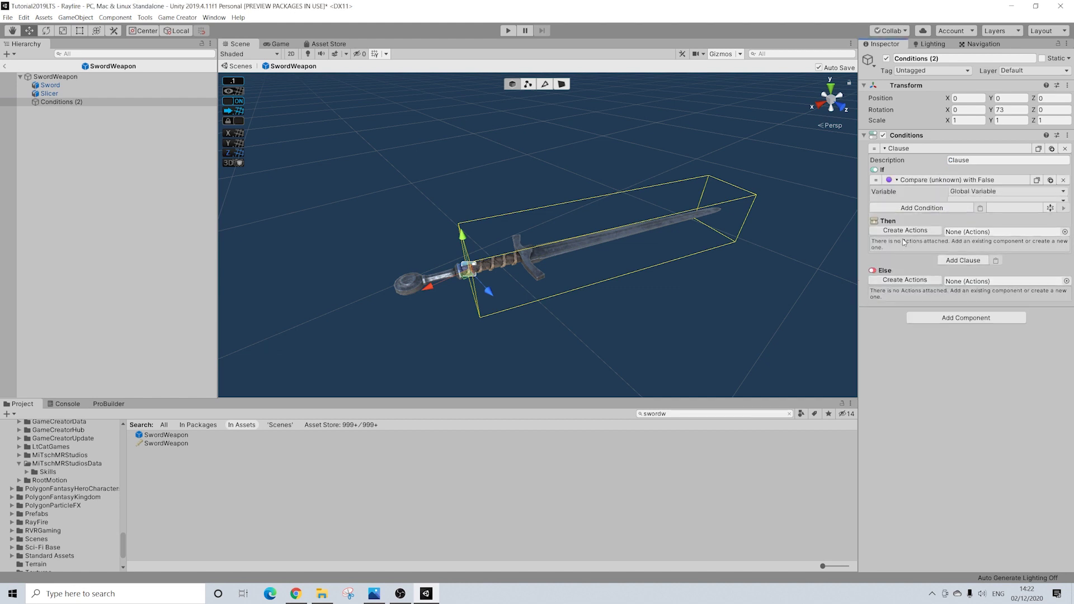
pyautogui.click(957, 202)
pyautogui.click(960, 252)
pyautogui.click(951, 220)
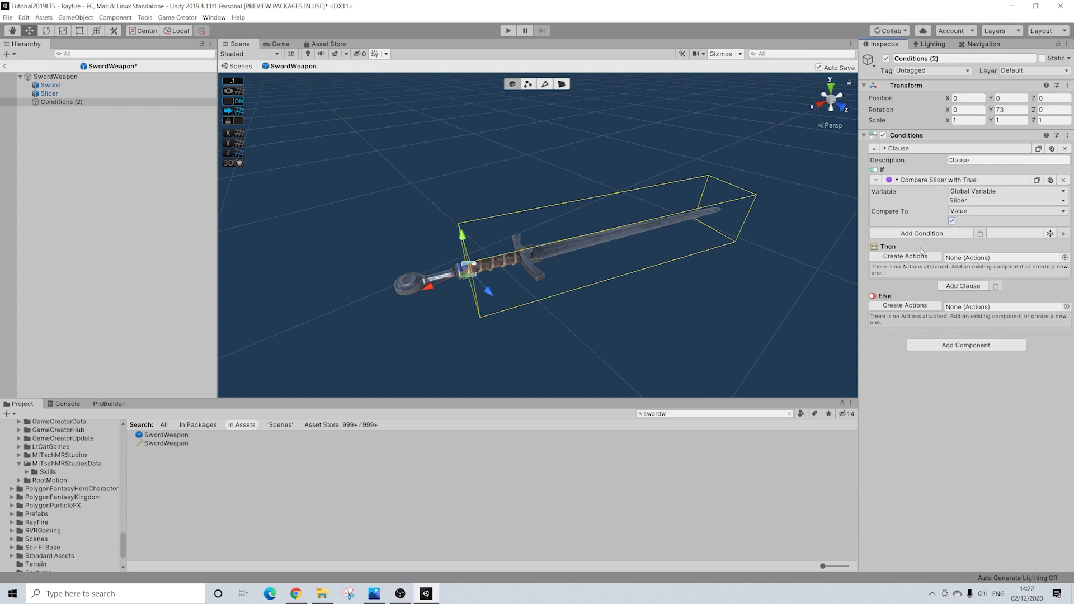
# - Create Then actions for the clause with a Set Active action that activates the Slicer object
pyautogui.click(905, 256)
pyautogui.click(907, 268)
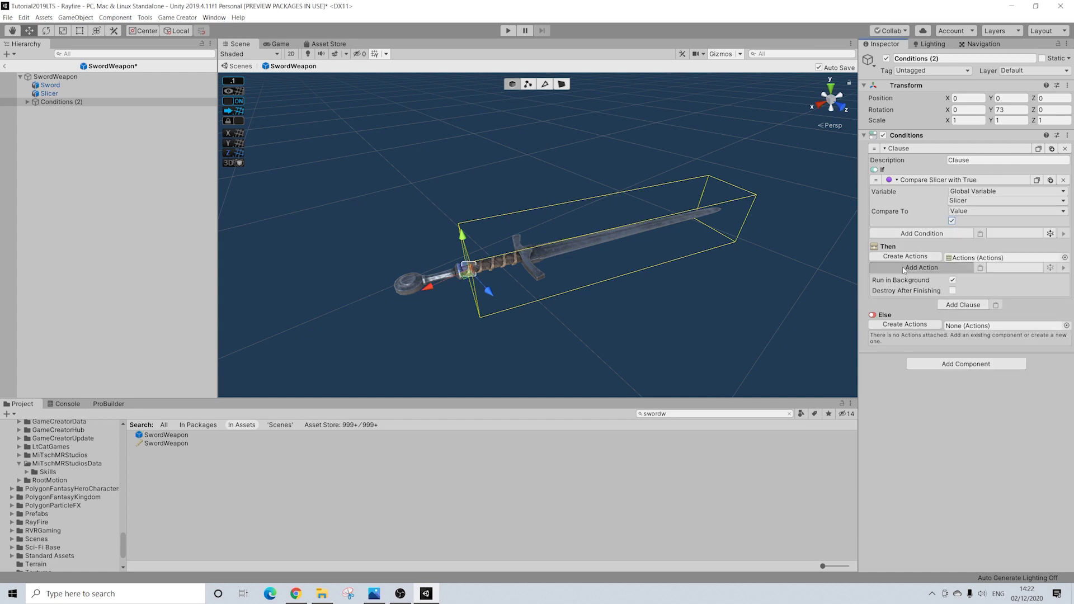
pyautogui.write('set')
pyautogui.click(900, 371)
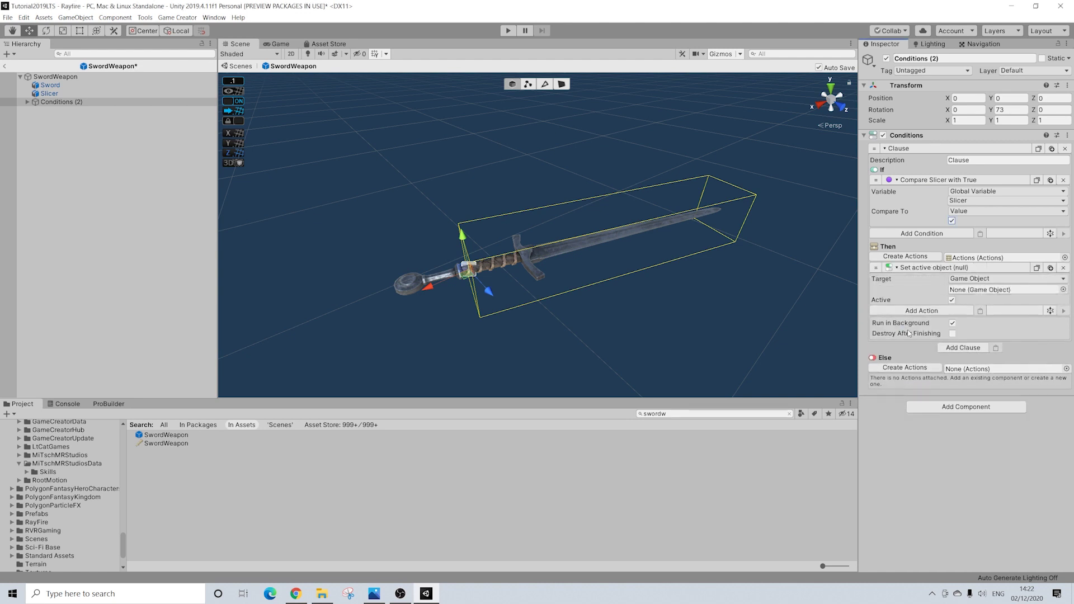
pyautogui.moveTo(43, 95); pyautogui.dragTo(965, 290)
# - Add a 1-second Wait to the Then actions and place a duplicate of the Slicer Set Active action after it
pyautogui.click(942, 314)
pyautogui.write('wait')
pyautogui.press('Return')
pyautogui.click(964, 327)
pyautogui.write('1')
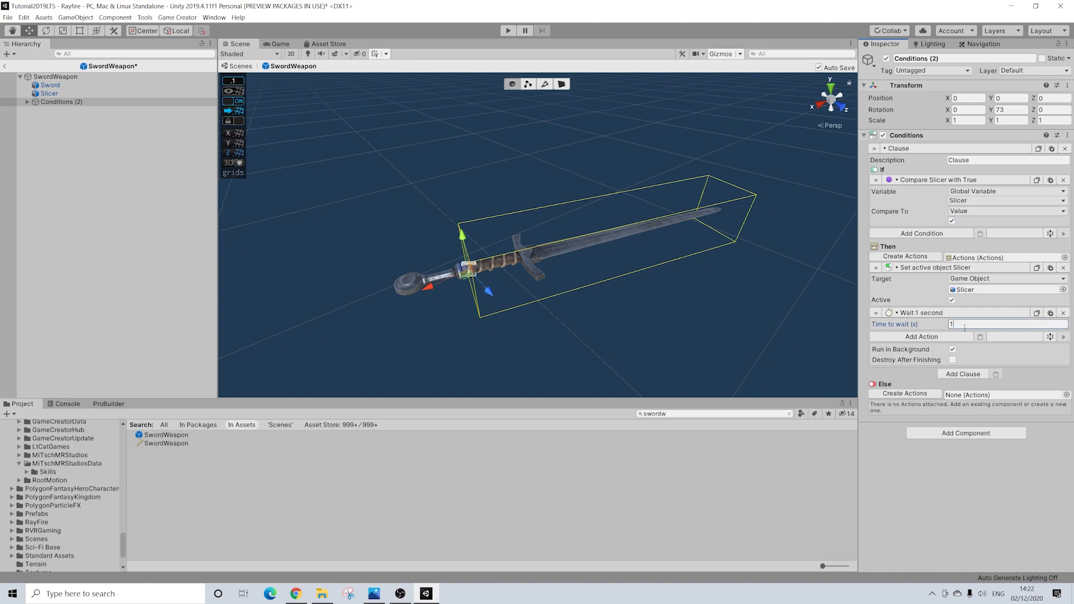
pyautogui.click(1052, 268)
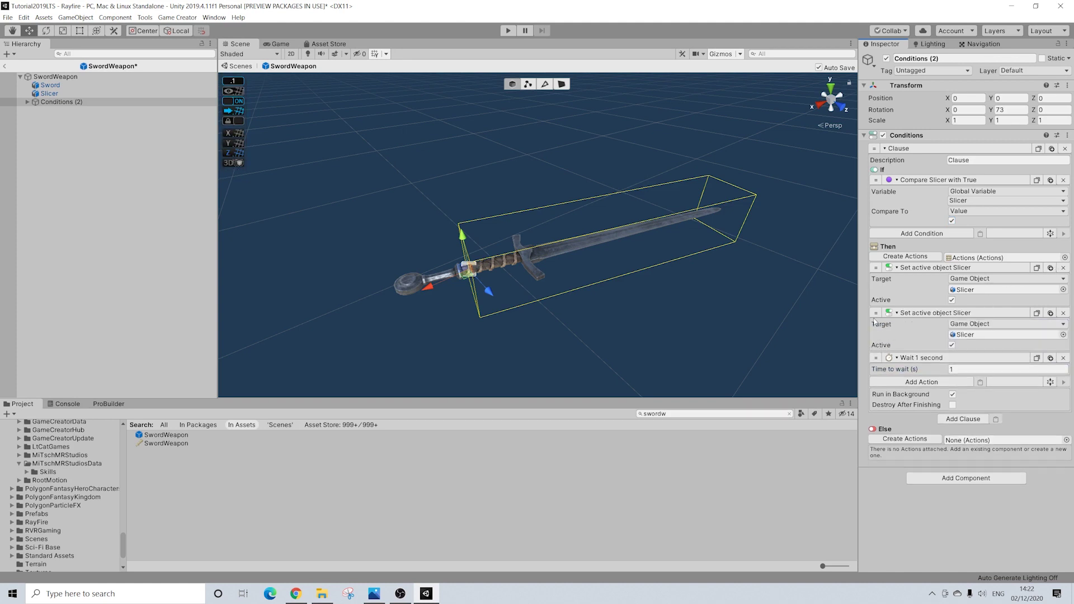
pyautogui.moveTo(876, 312); pyautogui.dragTo(902, 381)
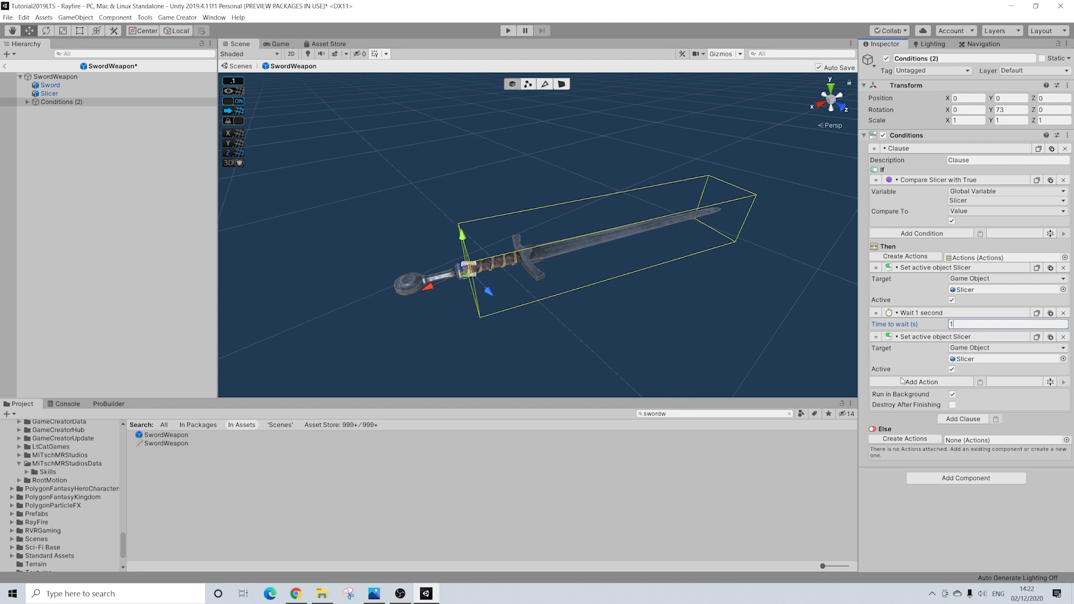
# - Add a Variable Bool action at the end of the Then actions that assigns false to the global variable Slicer
pyautogui.click(902, 380)
pyautogui.write('set')
pyautogui.press('BackSpace')
pyautogui.press('BackSpace')
pyautogui.press('BackSpace')
pyautogui.write('bool')
pyautogui.press('Return')
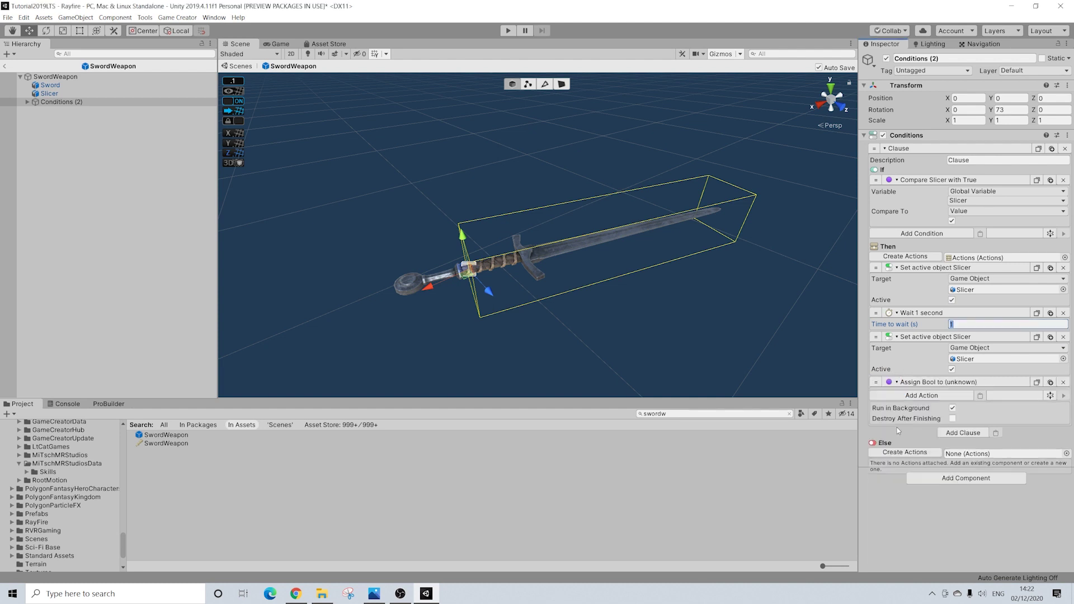
pyautogui.click(962, 400)
pyautogui.click(972, 458)
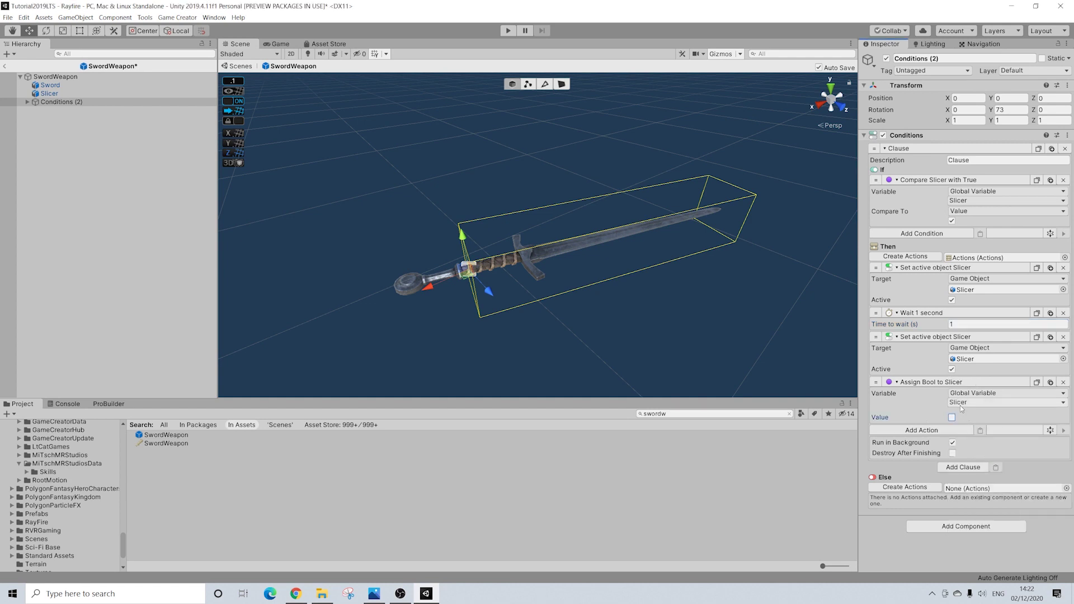
# - Deactivate the Slicer object in the prefab and reselect the Conditions object
pyautogui.click(49, 94)
pyautogui.click(887, 58)
pyautogui.click(62, 102)
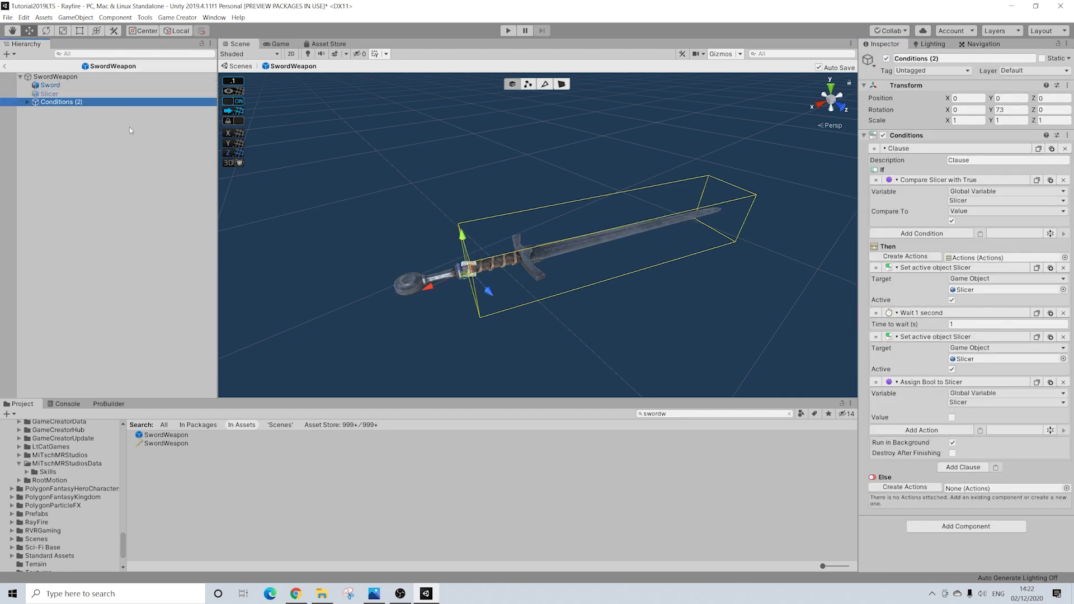
# - Make the Set Active action after the wait deactivate Slicer, and put a copy of it in newly created Else actions
pyautogui.click(911, 487)
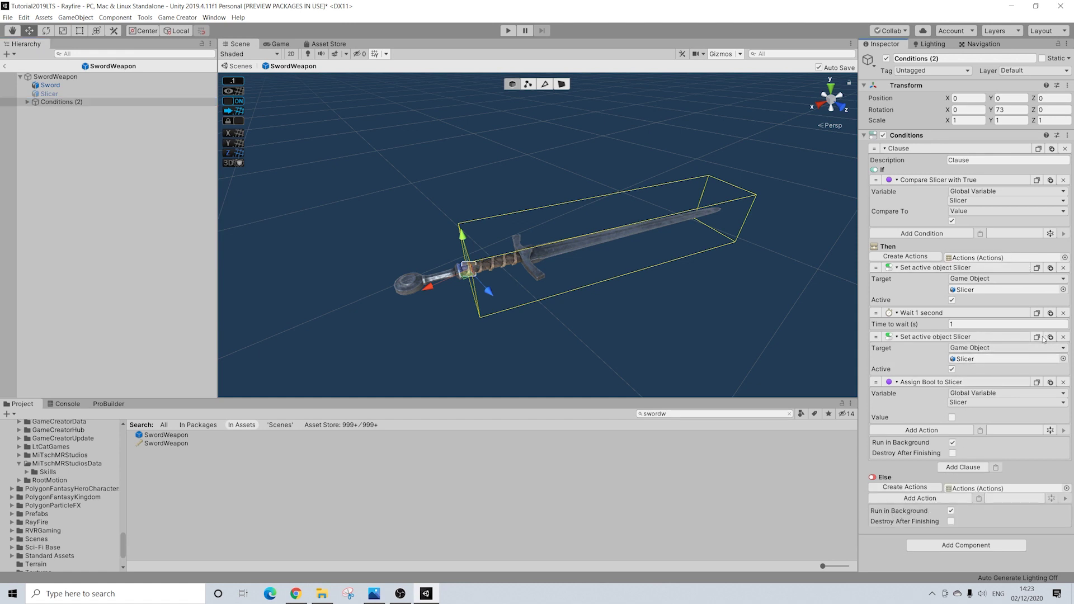
pyautogui.click(952, 369)
pyautogui.click(979, 499)
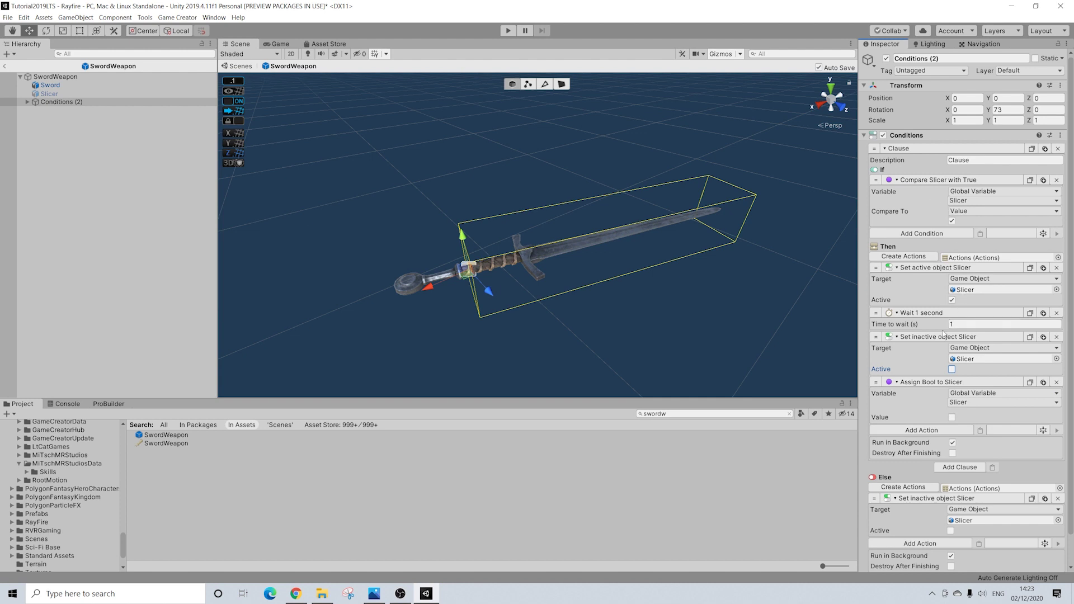
pyautogui.click(95, 93)
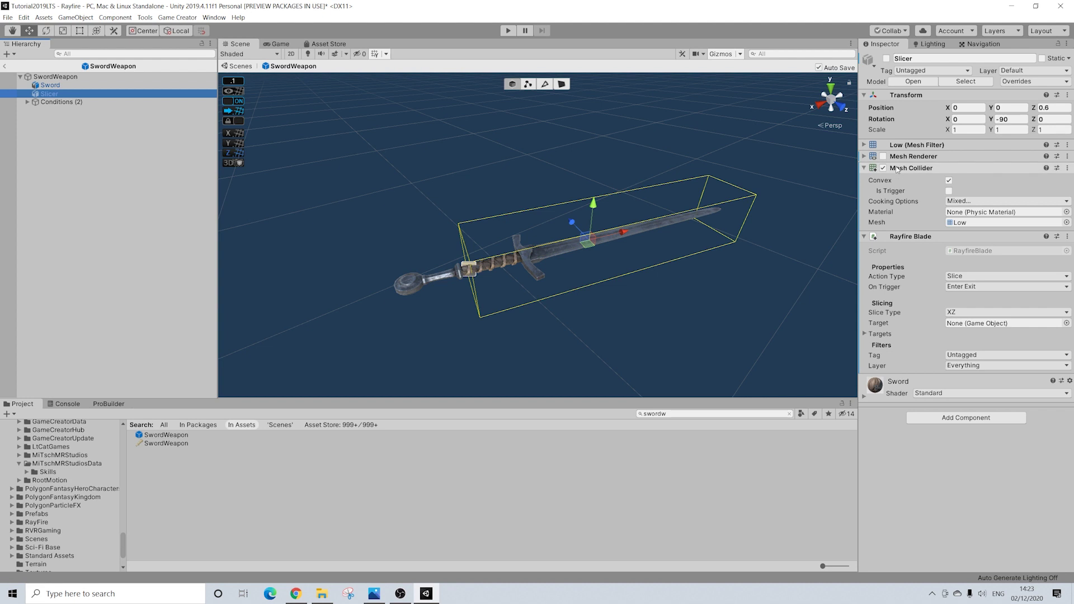
pyautogui.click(134, 101)
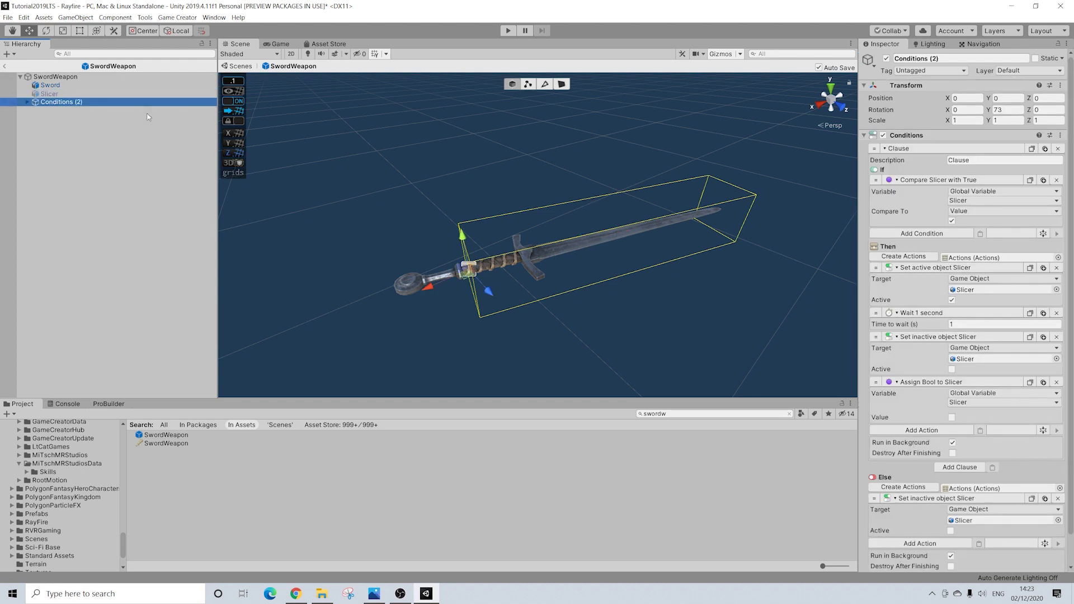
# - Set the Wait action's time in the Then actions to 1 second and return from the SwordWeapon prefab to the Rayfire scene
pyautogui.click(950, 324)
pyautogui.press('BackSpace')
pyautogui.write('1')
pyautogui.press('Return')
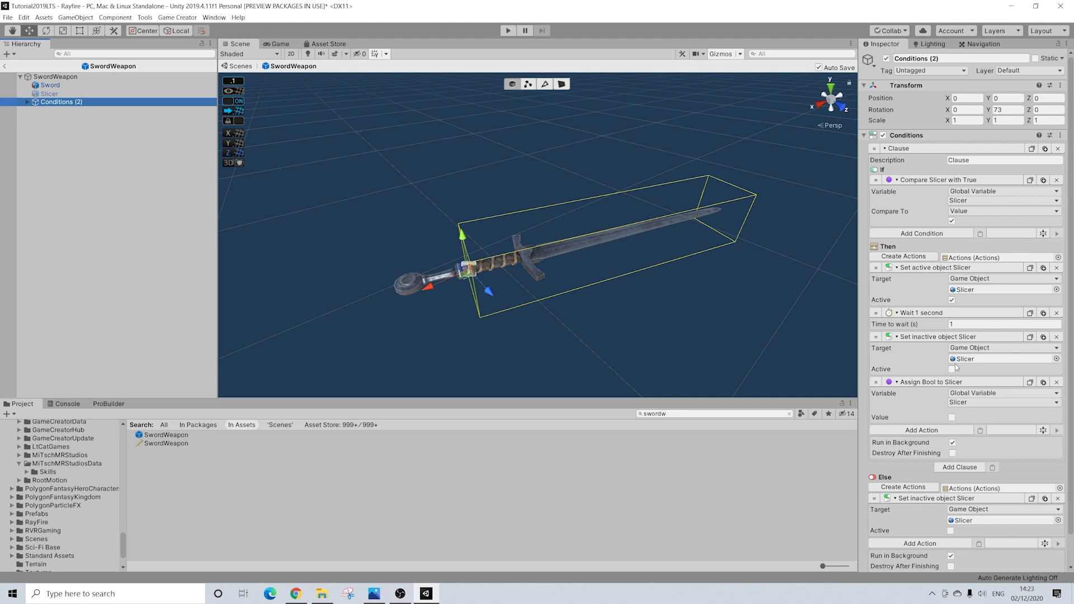
pyautogui.scroll(-2, 967, 373)
pyautogui.scroll(2, 967, 374)
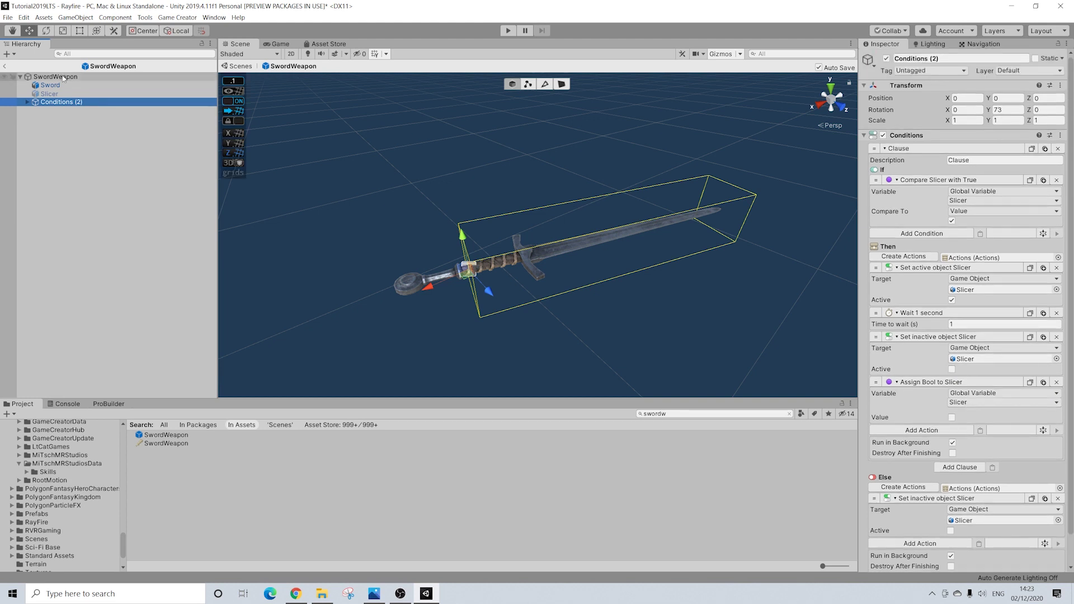
pyautogui.click(6, 67)
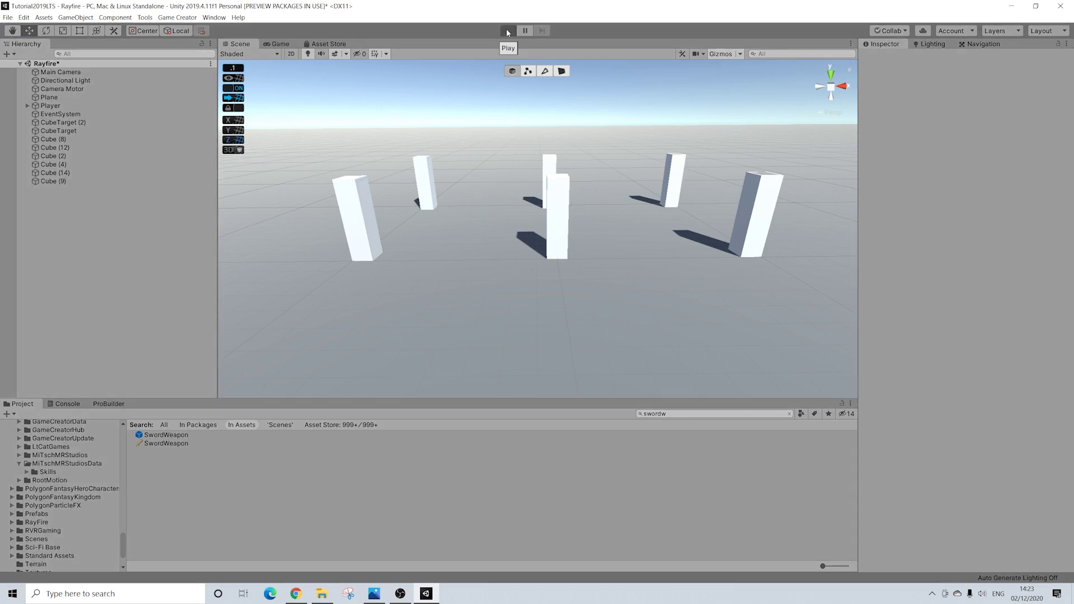
# - Play the scene, test-swing the player's sword, then run to a pillar and strike it
pyautogui.click(508, 31)
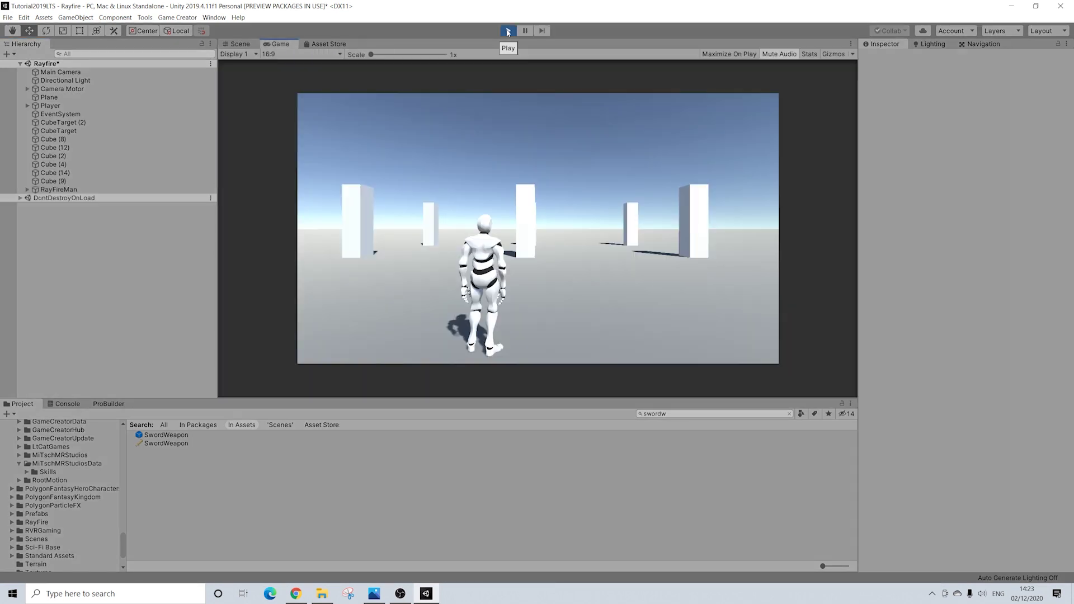
pyautogui.click(538, 153)
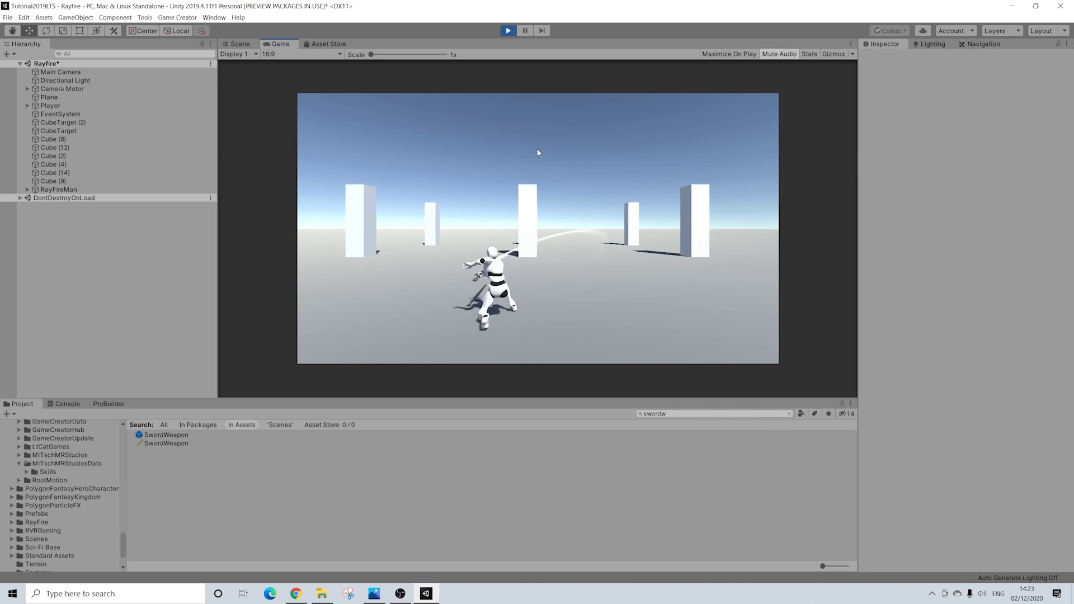
pyautogui.press('w')
pyautogui.press('a')
pyautogui.press('w')
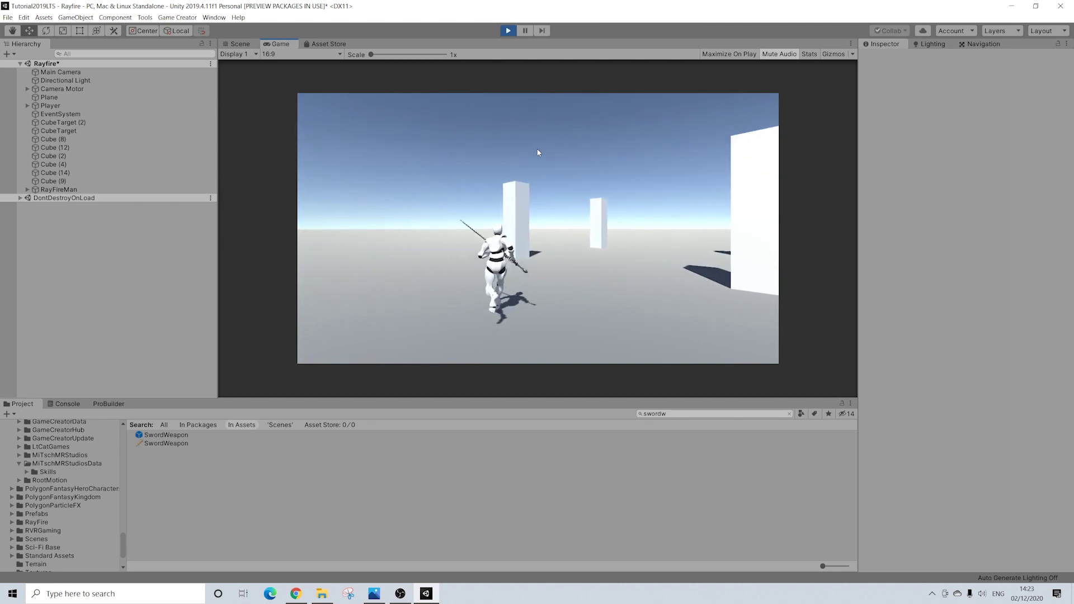
pyautogui.press('w')
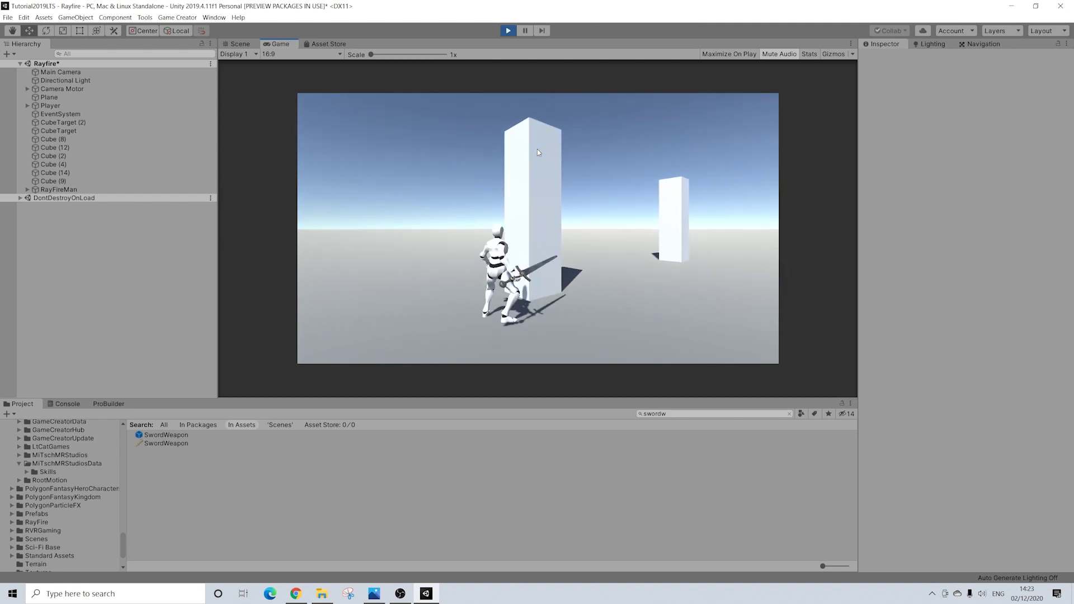
pyautogui.click(537, 153)
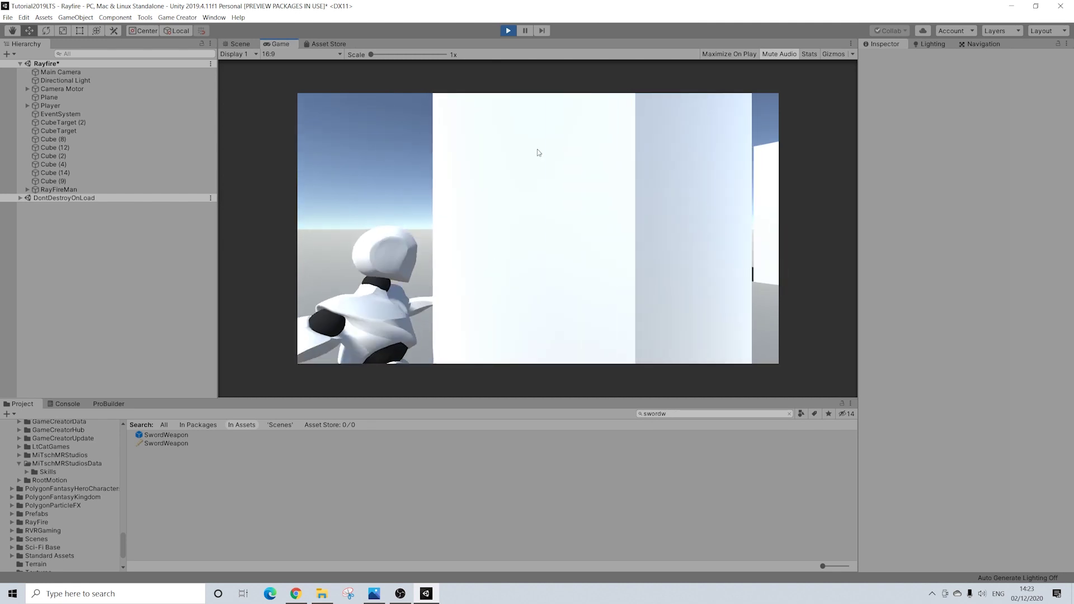
pyautogui.click(537, 153)
# - Turn the player back toward the nearby pillar, slice it with the sword and strike again among its fragments
pyautogui.press('a')
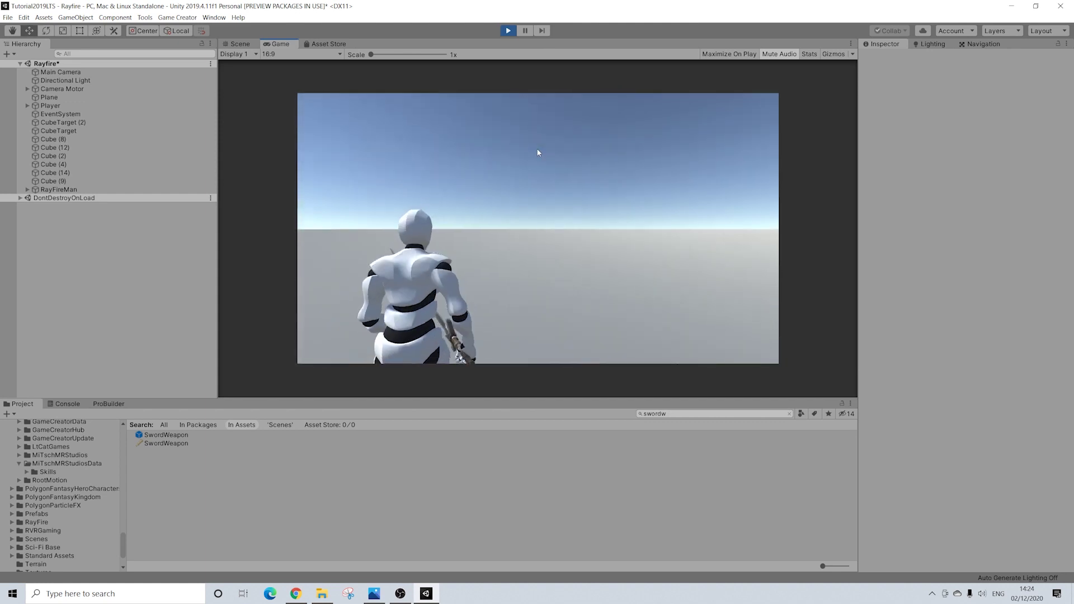
pyautogui.press('d')
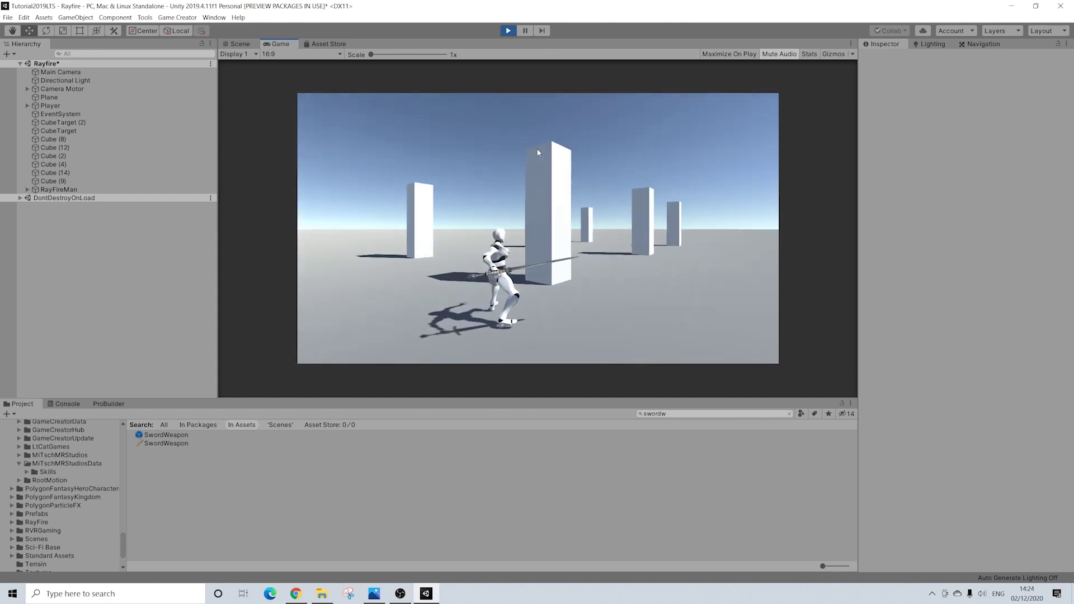
pyautogui.press('w')
pyautogui.press('w')
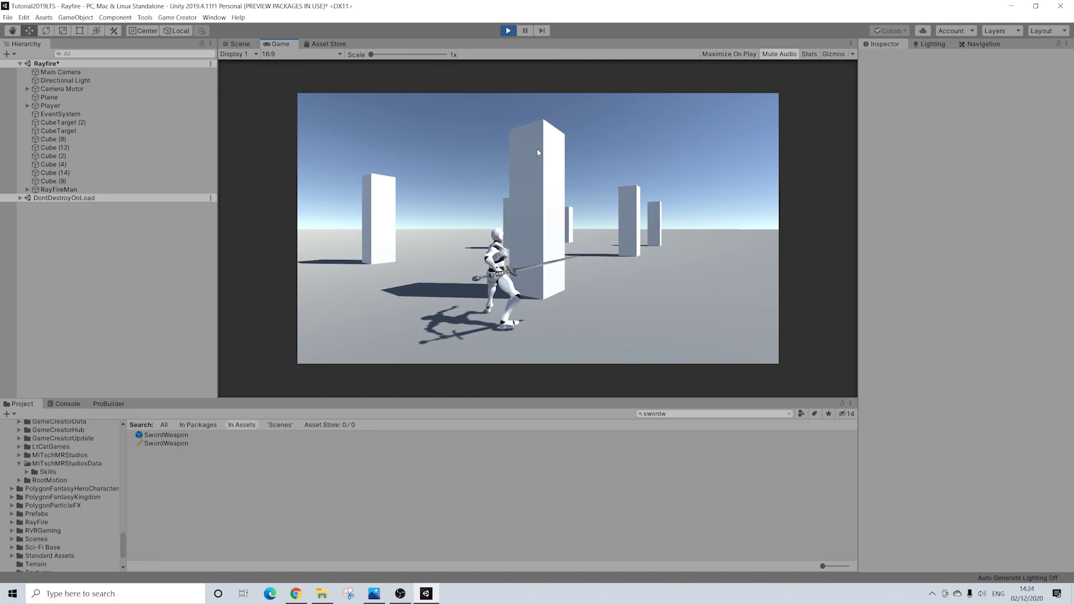
pyautogui.click(538, 153)
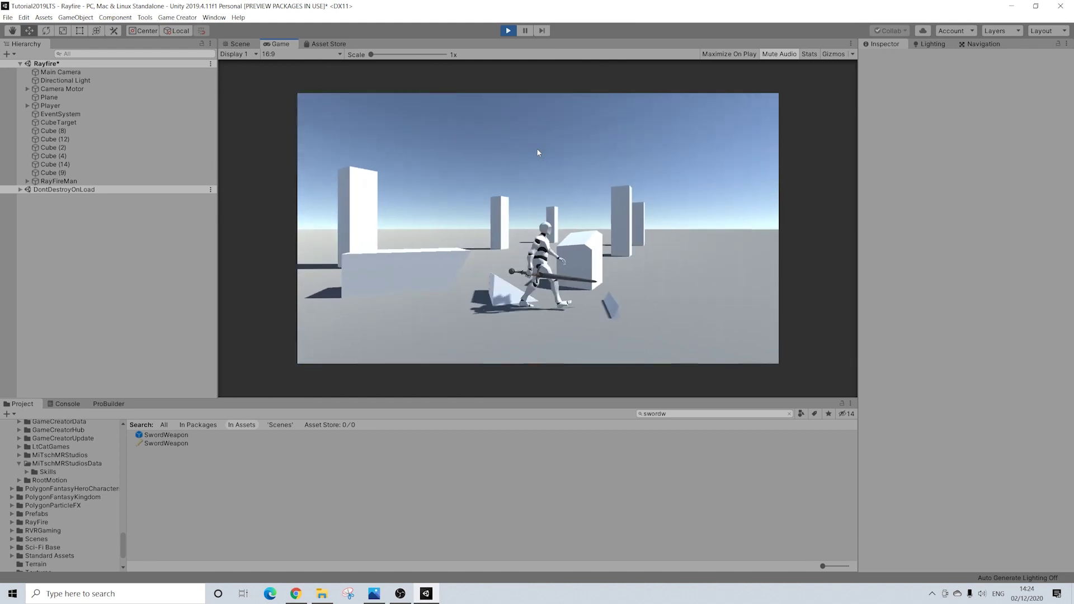
pyautogui.press('d')
pyautogui.press('a')
pyautogui.click(537, 153)
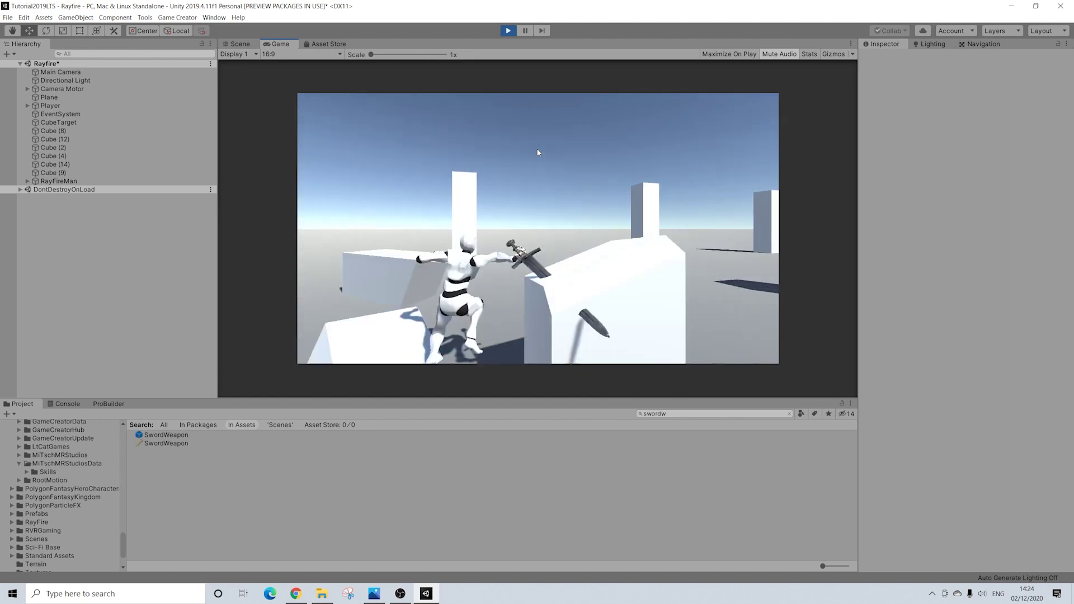
# - Swing the sword repeatedly beside the sliced fragments, then walk on and attack another pillar
pyautogui.press('d')
pyautogui.click(537, 153)
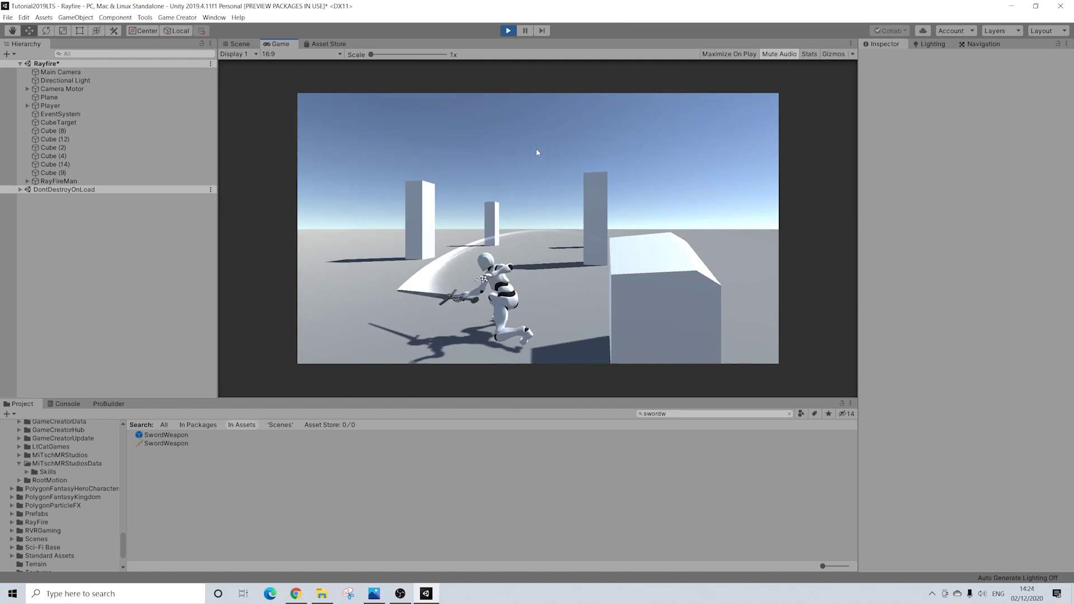
pyautogui.click(536, 149)
pyautogui.click(536, 150)
pyautogui.click(536, 149)
pyautogui.press('w')
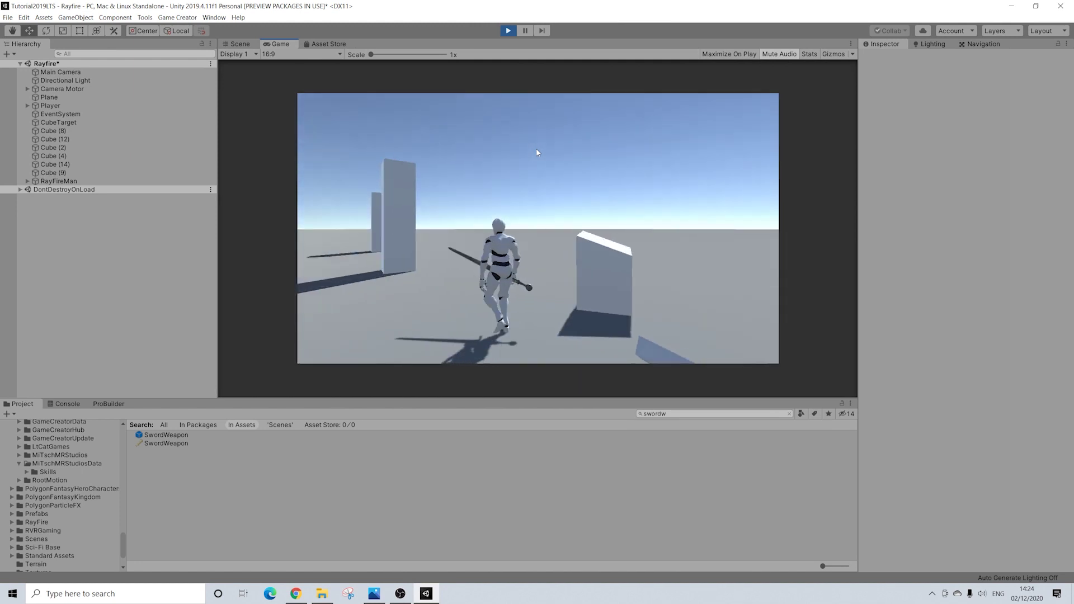
pyautogui.click(537, 150)
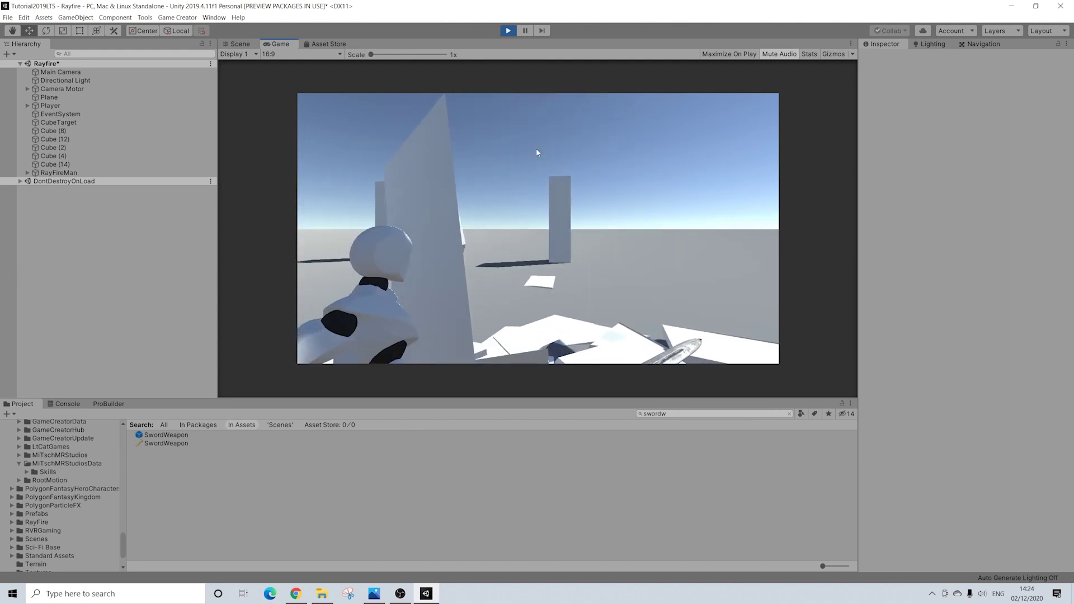
# - Run the player past the debris to another standing pillar and slice it with repeated sword attacks
pyautogui.press('w')
pyautogui.press('w')
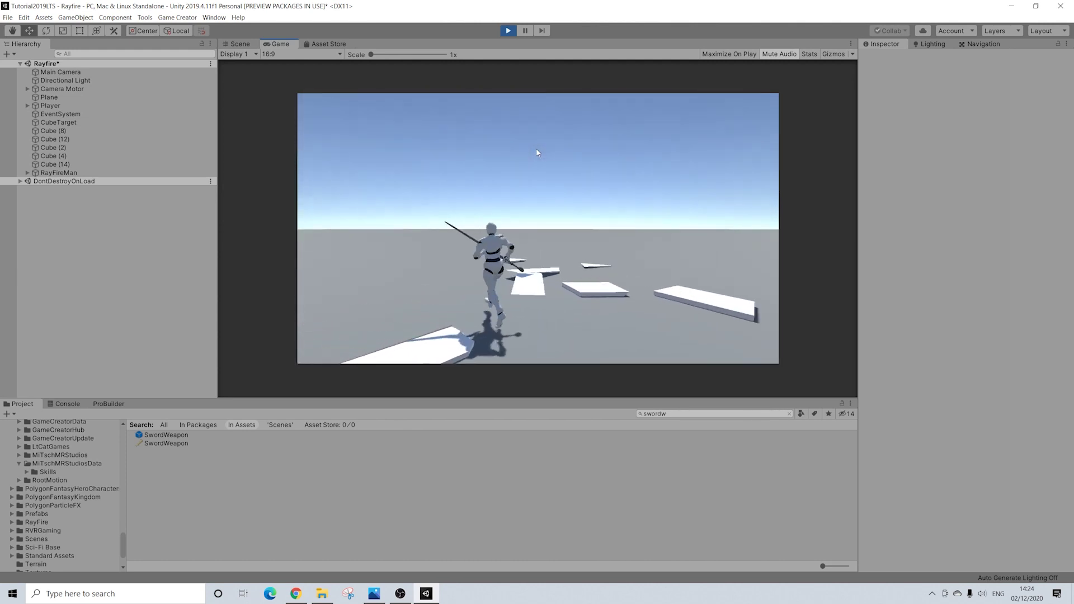
pyautogui.press('w')
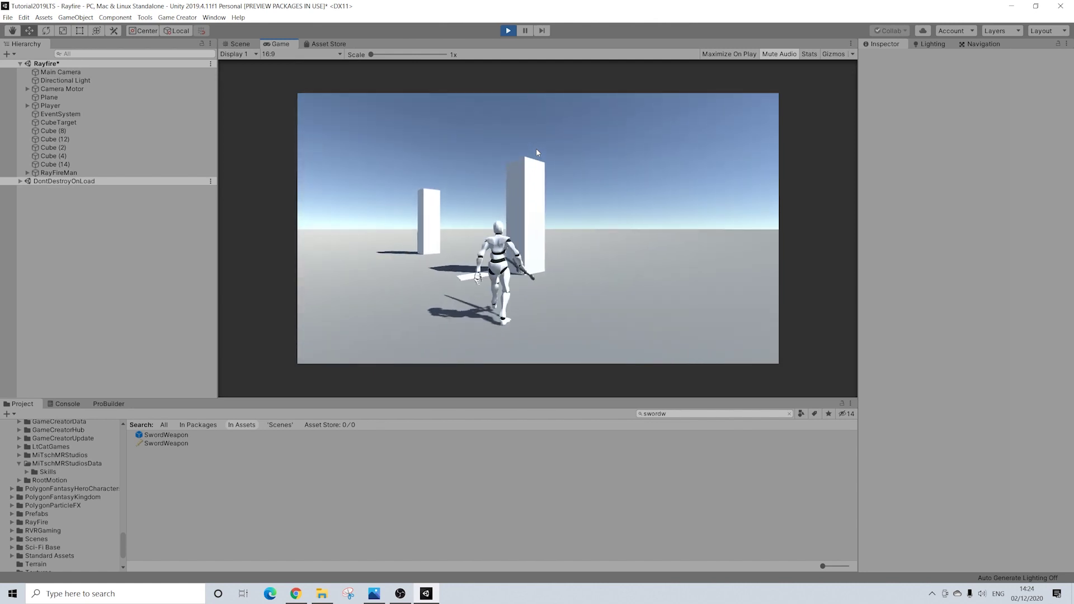
pyautogui.click(537, 152)
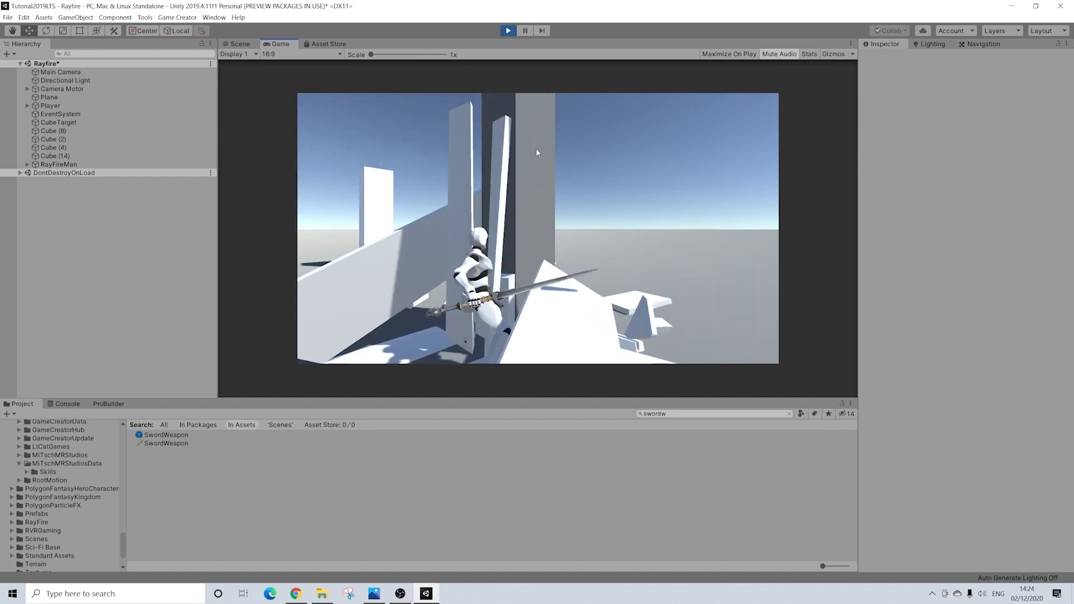
pyautogui.click(536, 152)
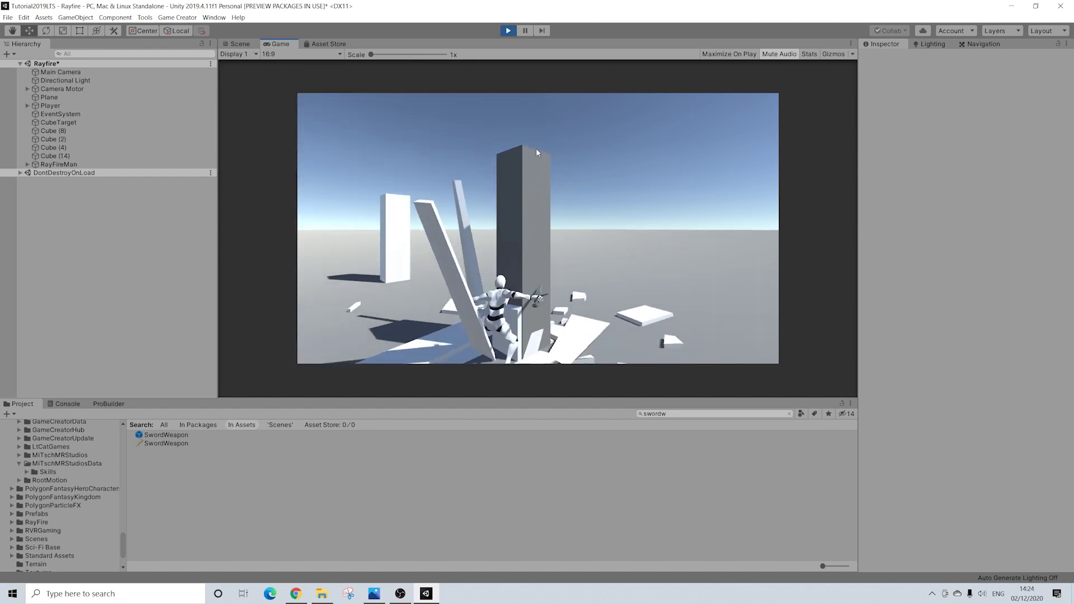
# - Run the player around the sliced debris while swinging the sword, then end the play test
pyautogui.press('a')
pyautogui.press('w')
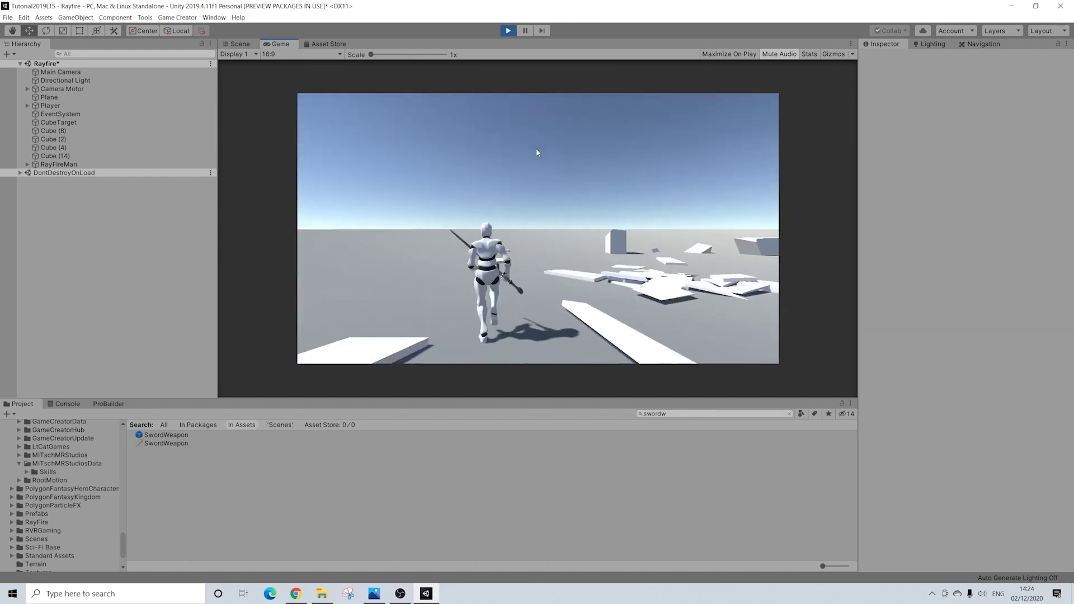
pyautogui.press('d')
pyautogui.press('w')
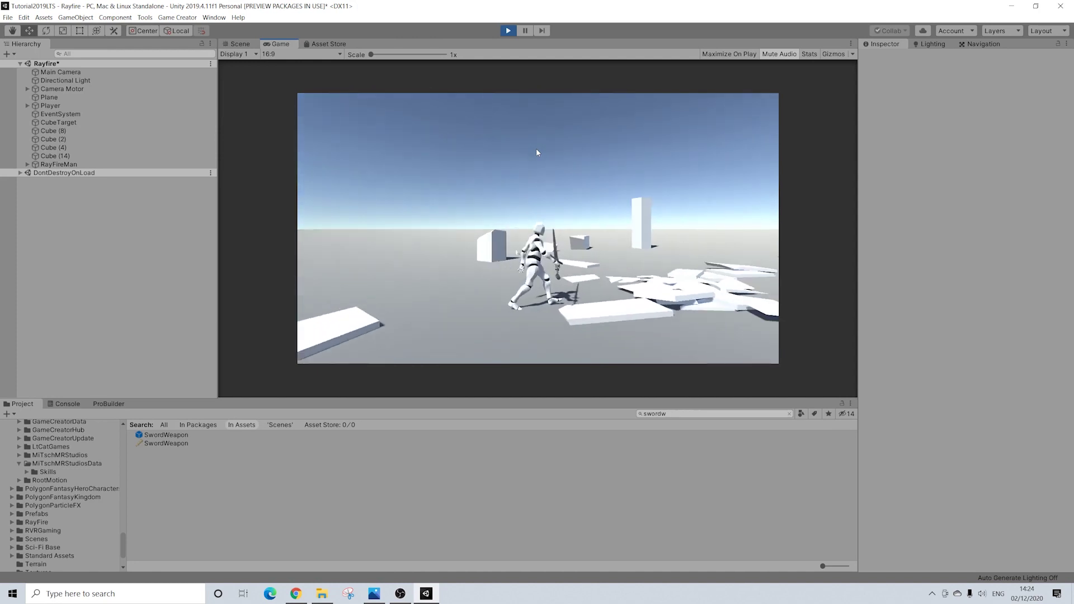
pyautogui.click(536, 152)
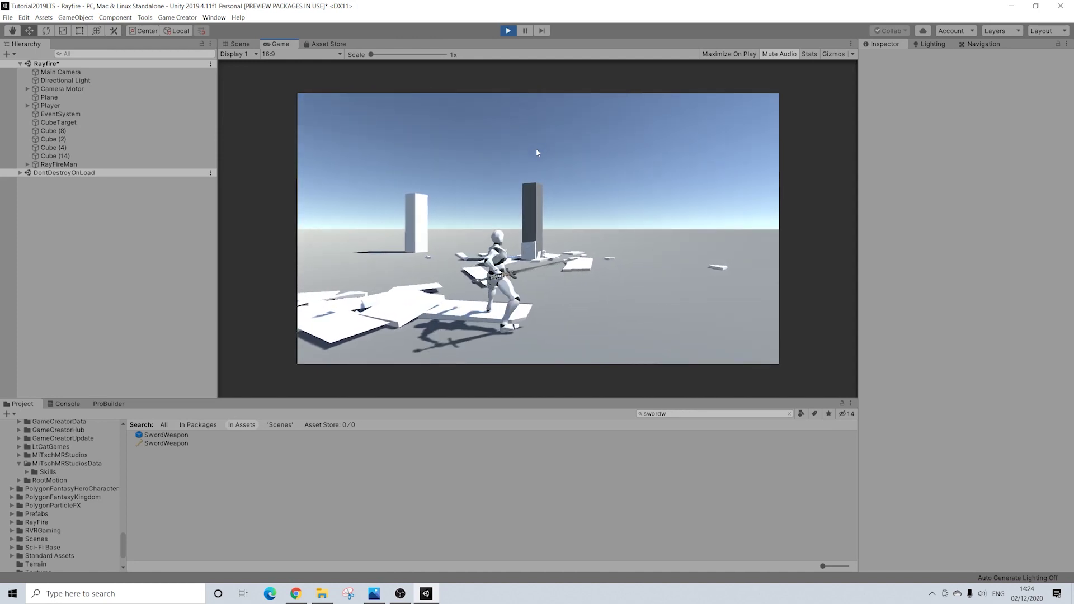
pyautogui.press('w')
pyautogui.press('d')
pyautogui.click(536, 152)
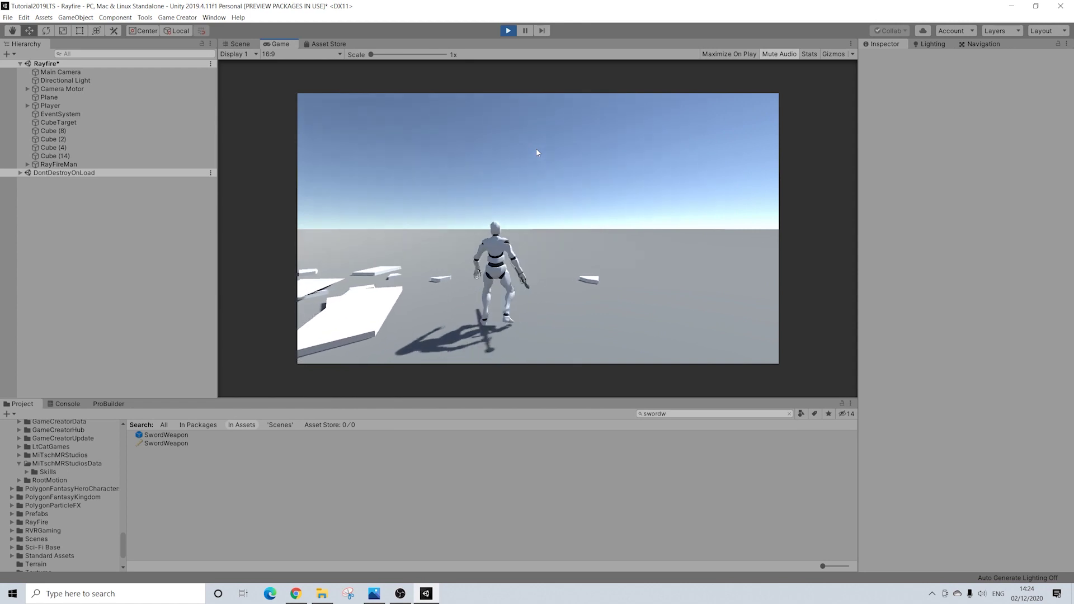
pyautogui.click(507, 30)
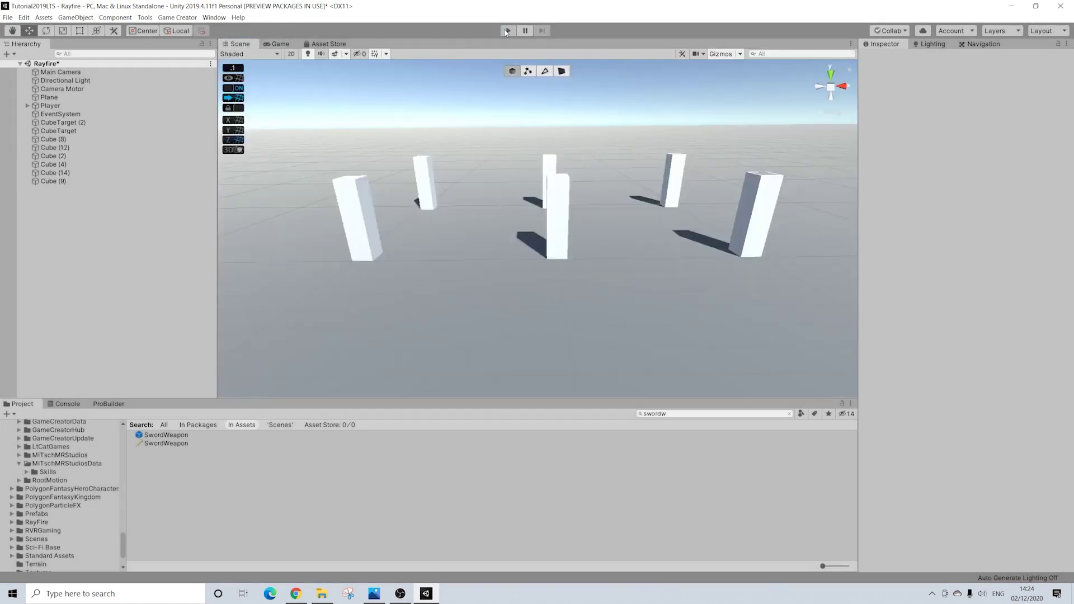
# - Search the project for "revolv", select the Revolver weapon asset and clear the search to reveal its folder
pyautogui.moveTo(574, 278); pyautogui.dragTo(534, 242, button='middle')
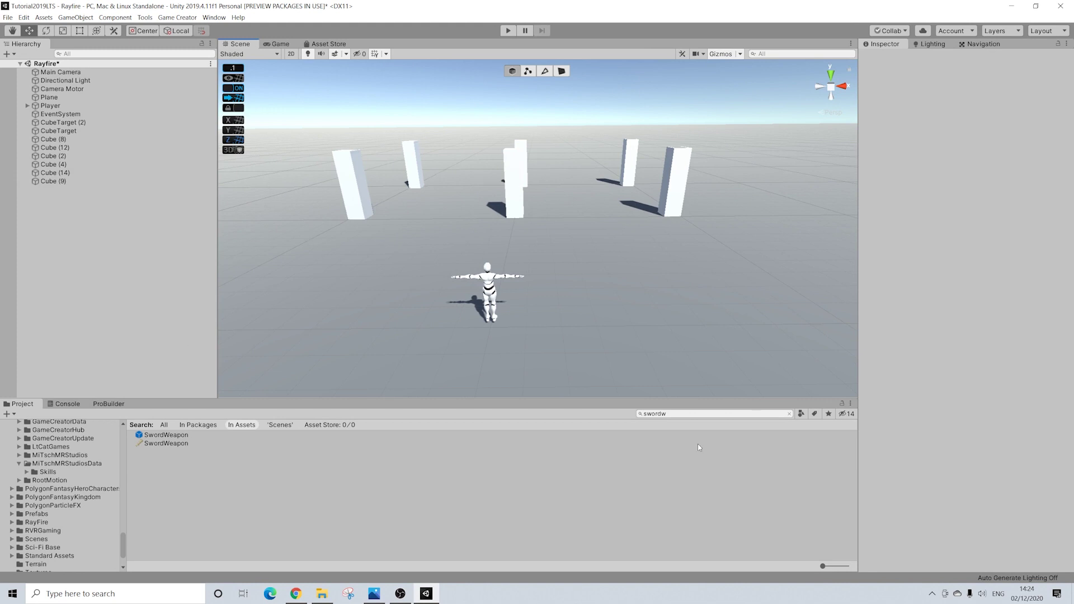
pyautogui.moveTo(677, 414); pyautogui.dragTo(626, 412)
pyautogui.write('r')
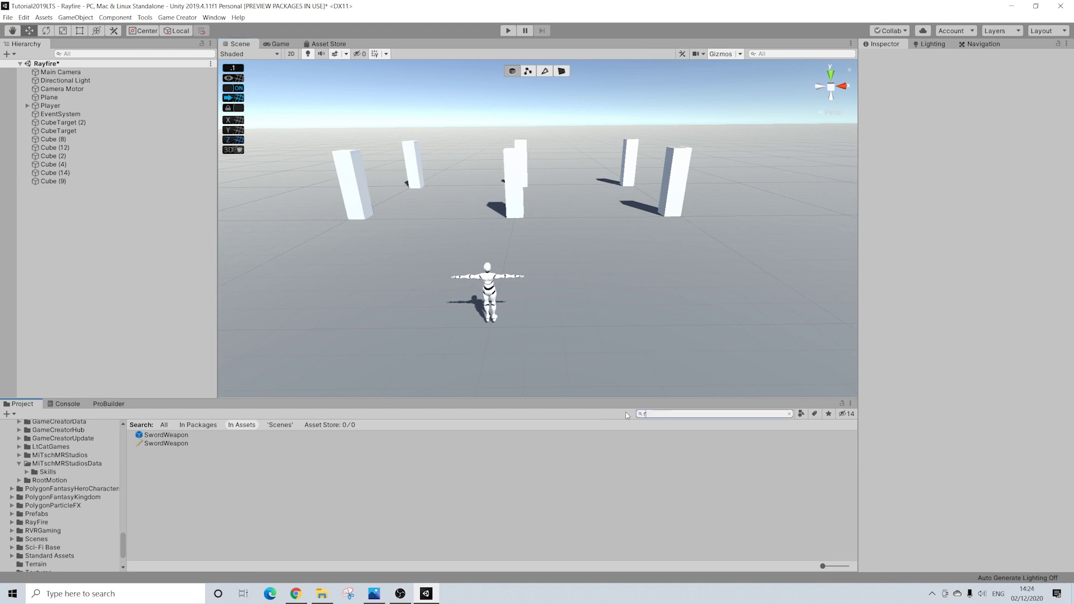
pyautogui.write('e')
pyautogui.press('BackSpace')
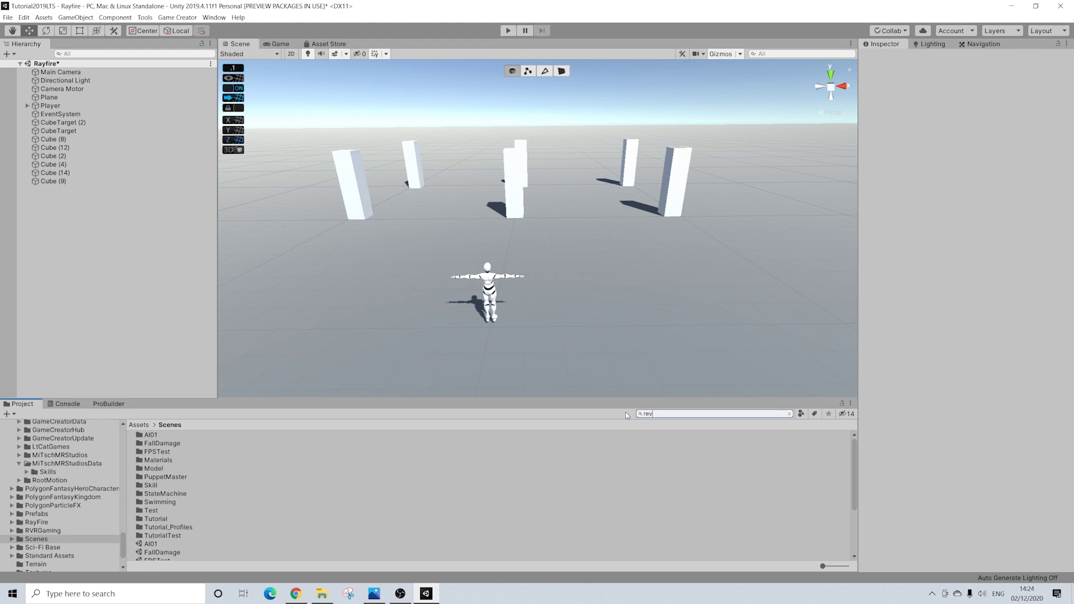
pyautogui.write('ev')
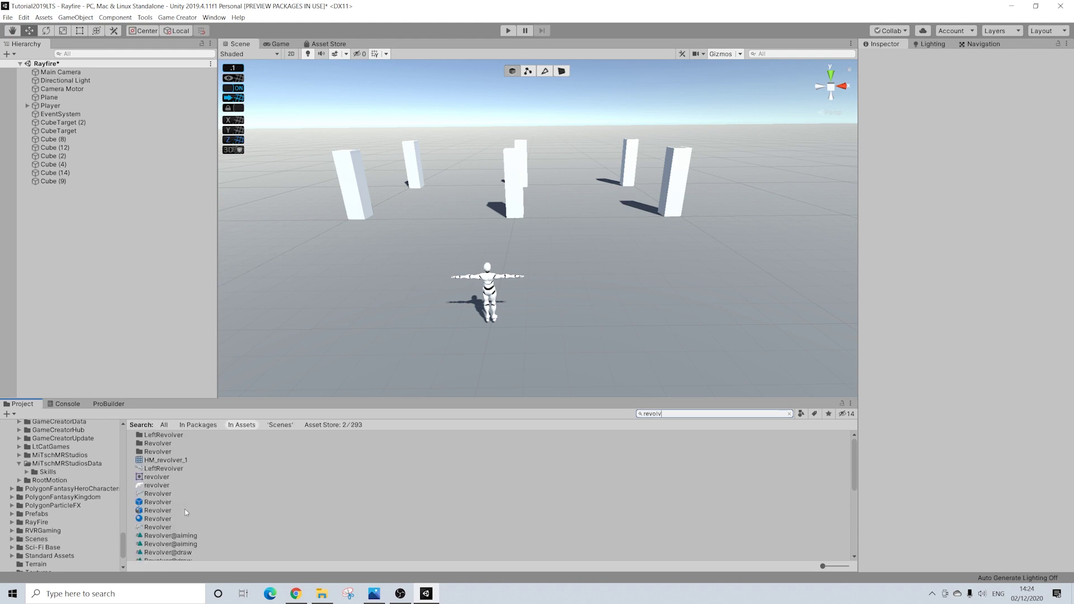
pyautogui.click(158, 494)
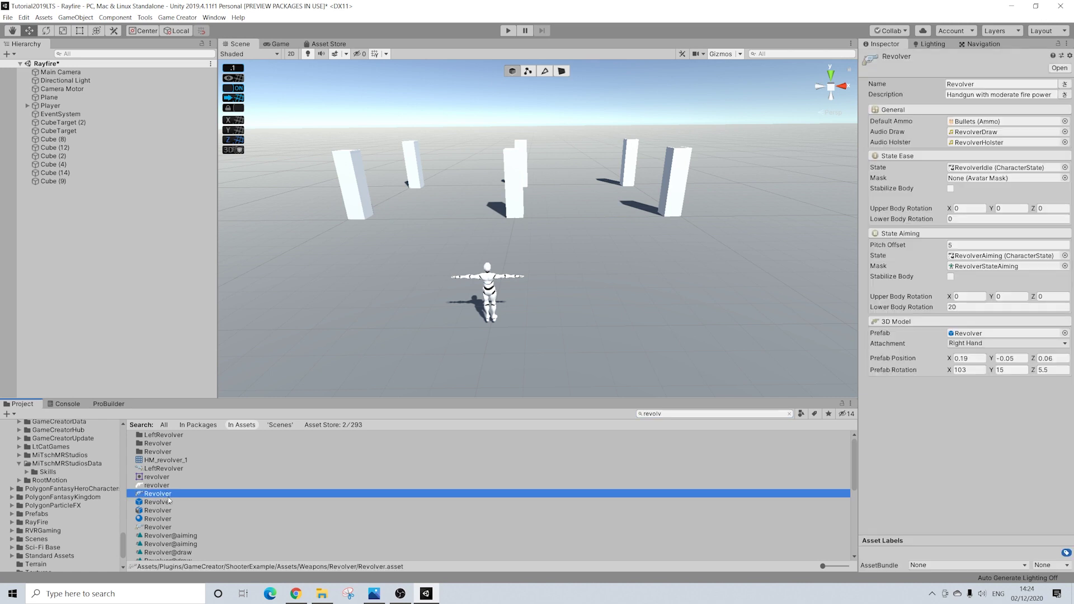
pyautogui.click(790, 414)
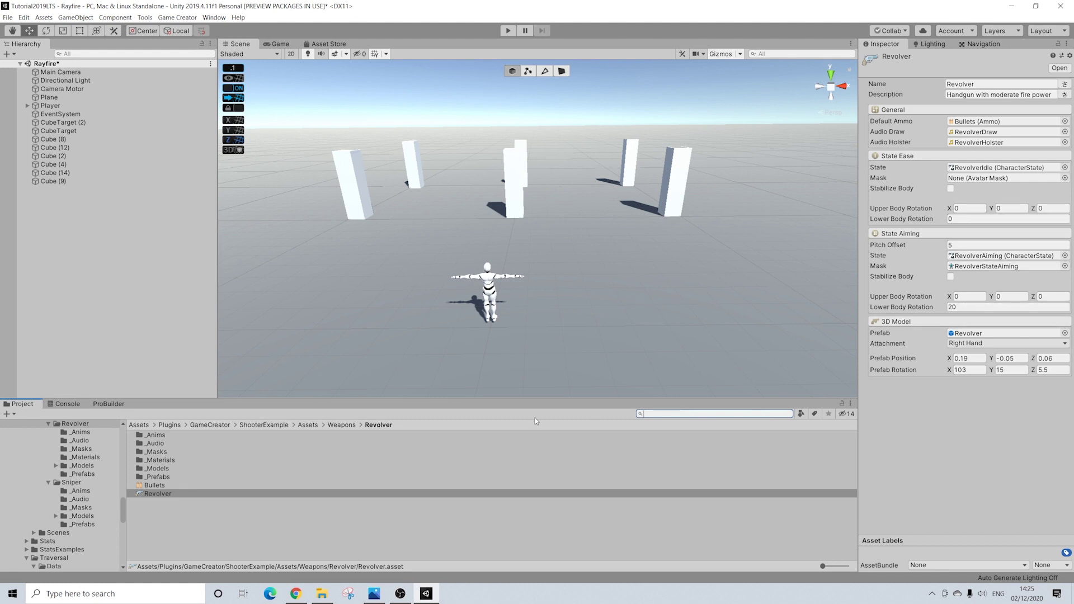
# - Change the Shoot Type of the Revolver's Bullets ammo asset to Projectile
pyautogui.click(155, 486)
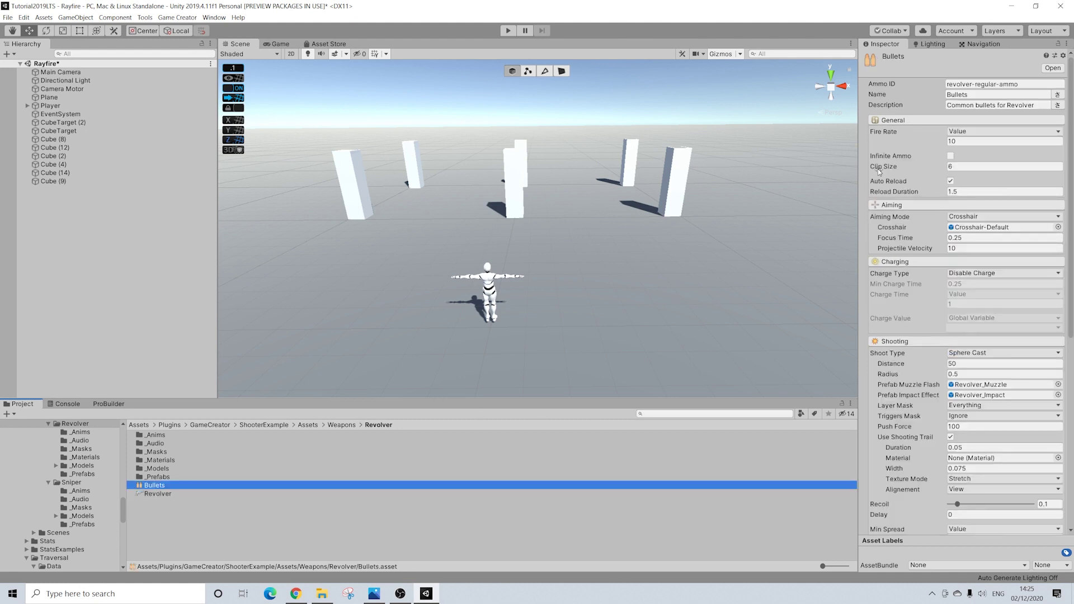
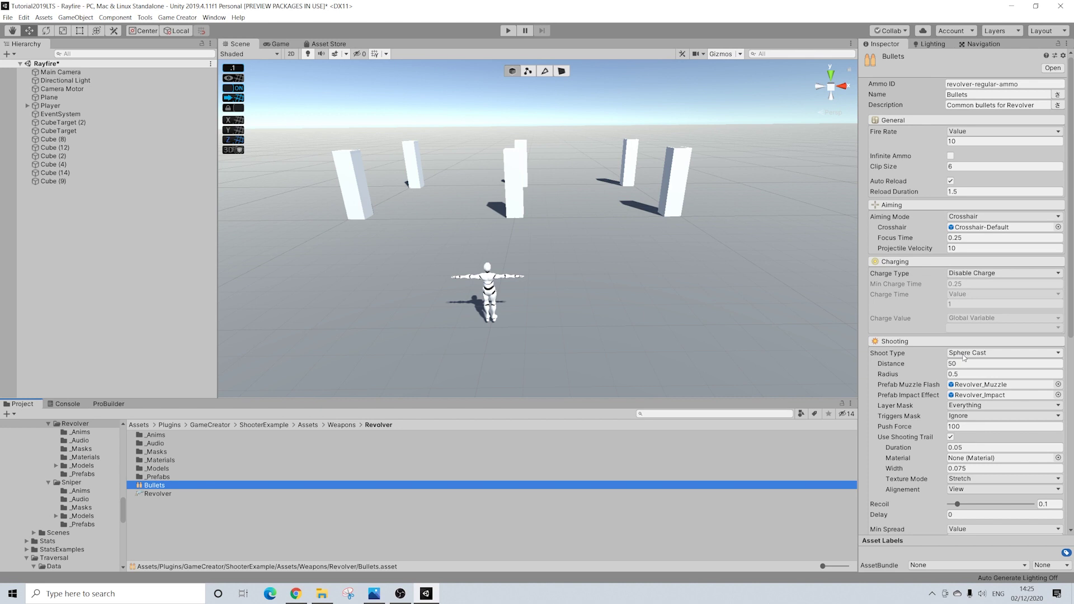
pyautogui.click(964, 354)
pyautogui.click(965, 364)
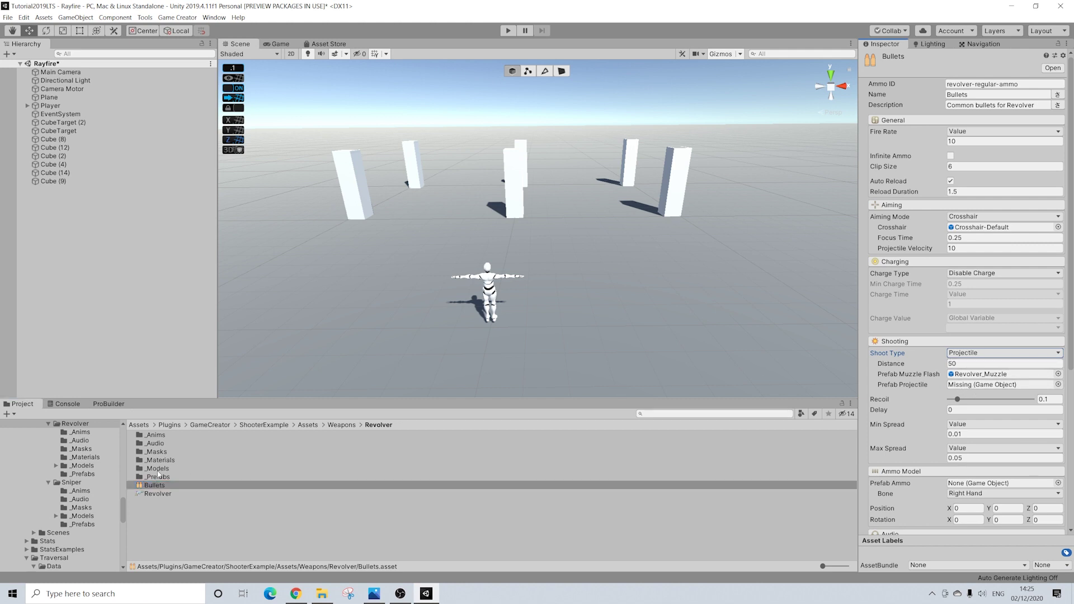
# - Add a 3D sphere to the scene and set its scale to 0.01 on the X, Y and Z axes
pyautogui.rightClick(69, 232)
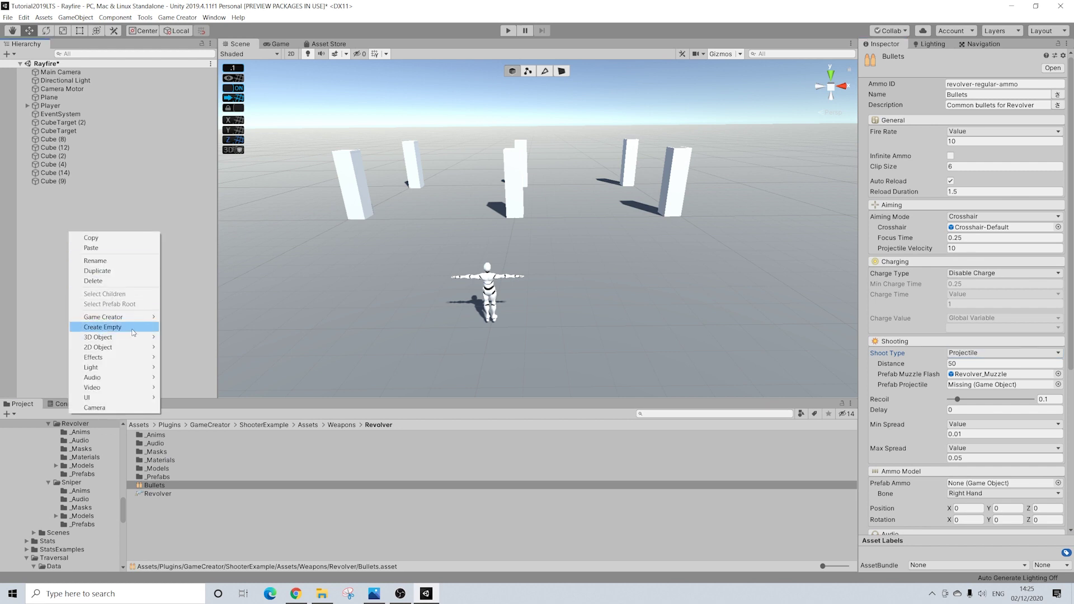
pyautogui.moveTo(143, 338)
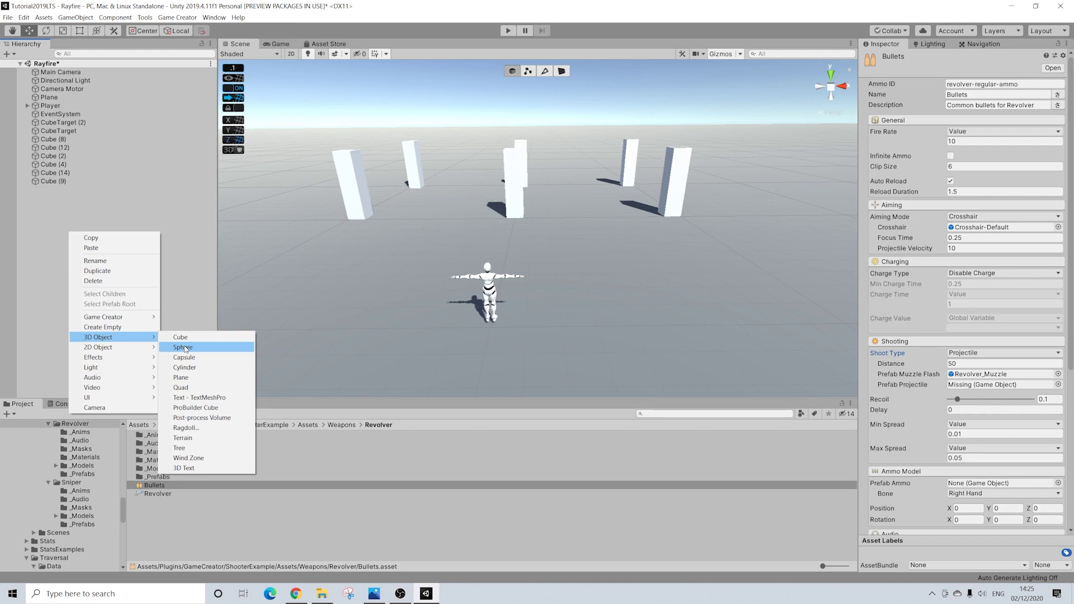
pyautogui.click(183, 348)
pyautogui.click(965, 120)
pyautogui.write('0.1')
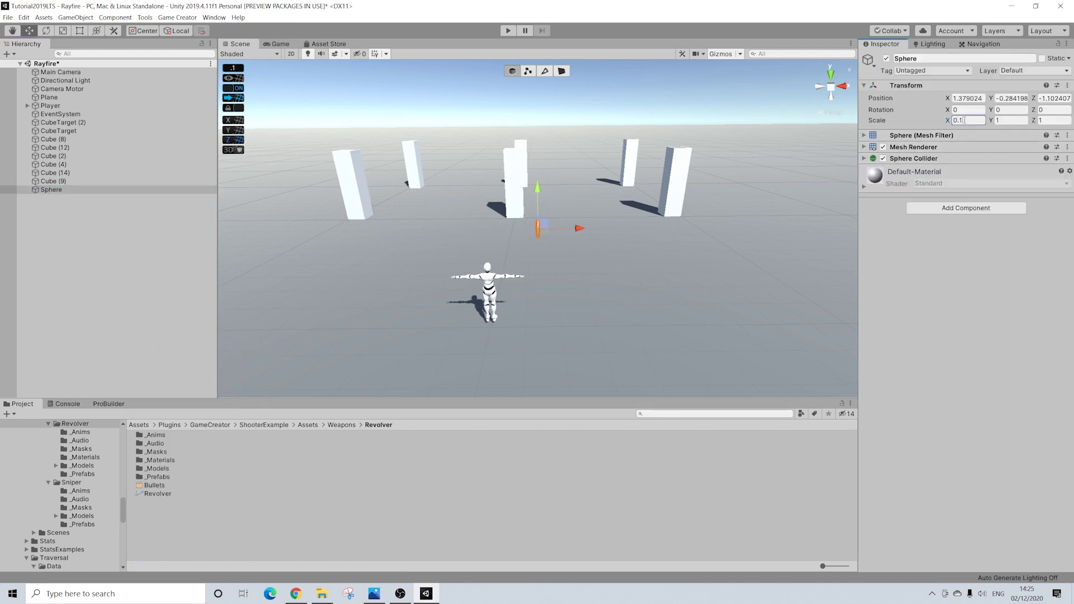
pyautogui.press('BackSpace')
pyautogui.write('01')
pyautogui.press('Return')
pyautogui.click(1012, 121)
pyautogui.write('0.01')
pyautogui.press('Tab')
pyautogui.write('0.01')
# - Set the sphere's position to 0 on the X, Y and Z axes
pyautogui.click(913, 158)
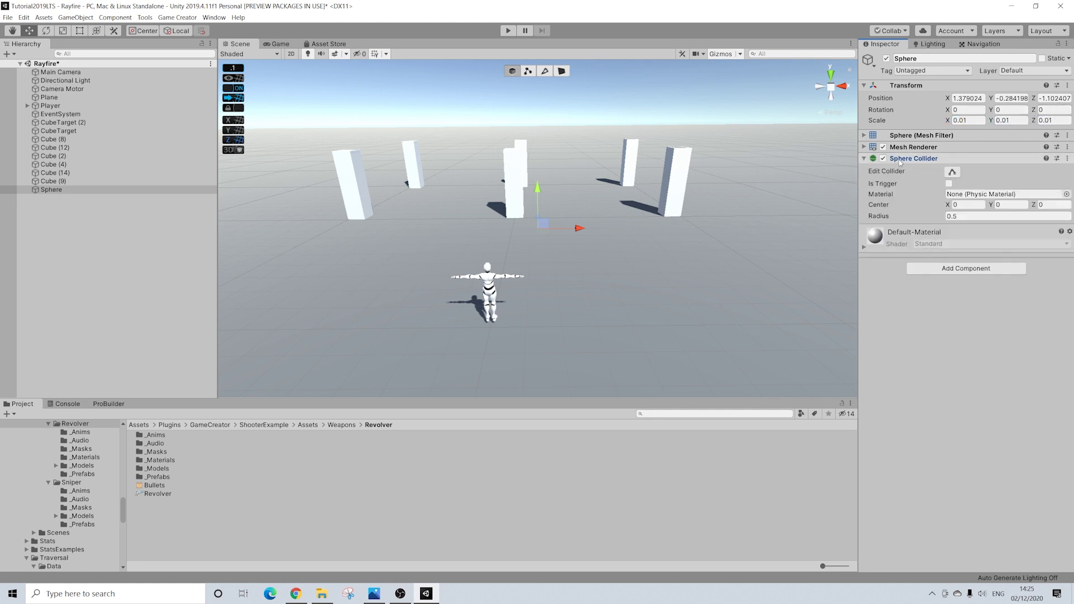
pyautogui.click(912, 159)
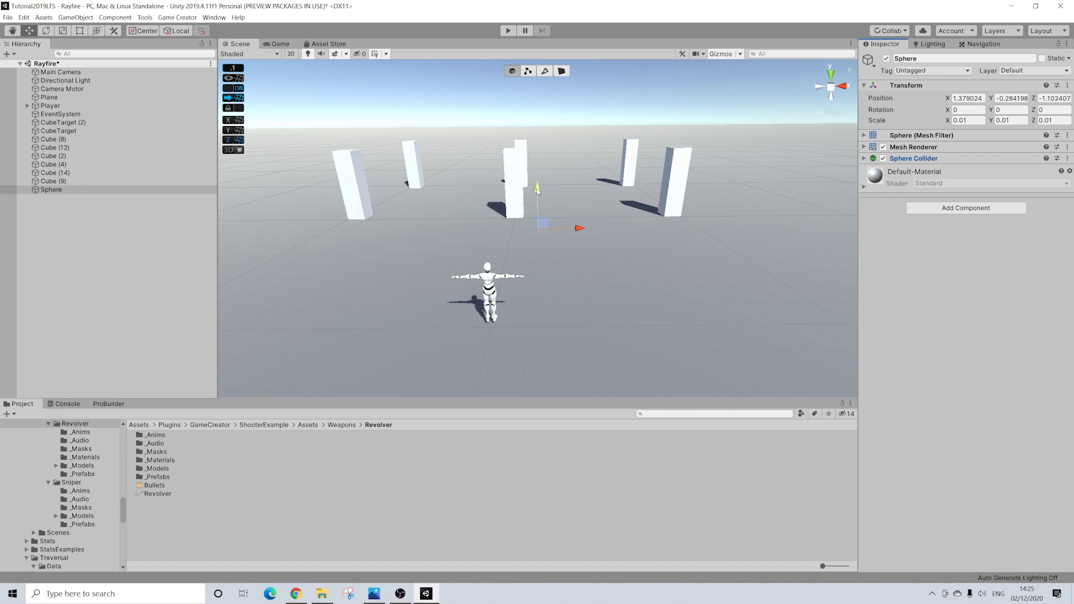
pyautogui.click(961, 98)
pyautogui.write('0')
pyautogui.press('Tab')
pyautogui.write('0')
pyautogui.press('Tab')
pyautogui.write('0')
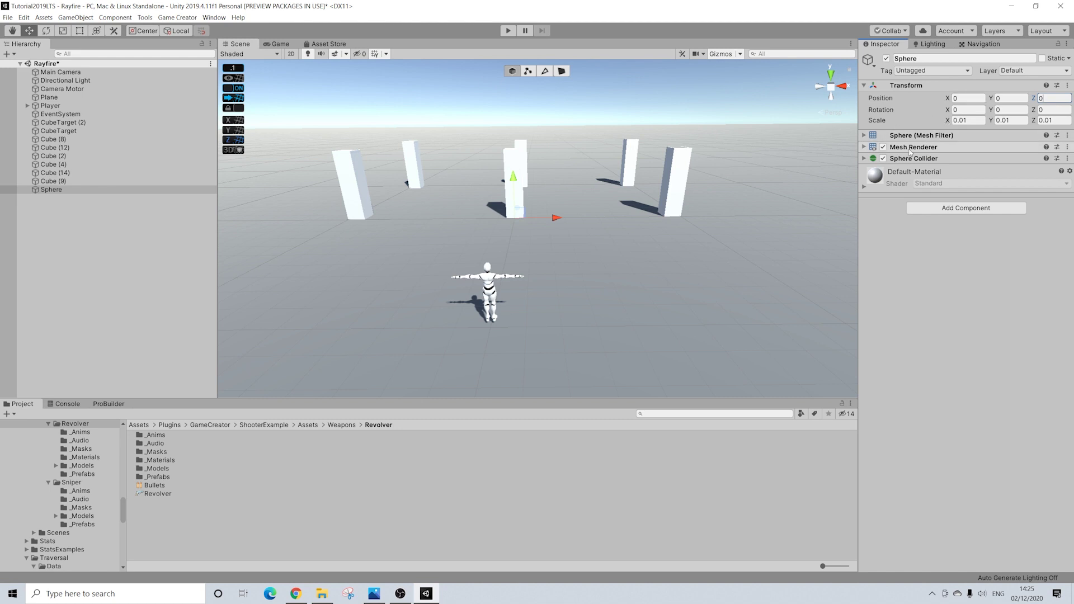
pyautogui.scroll(4, 507, 193)
pyautogui.scroll(-2, 557, 201)
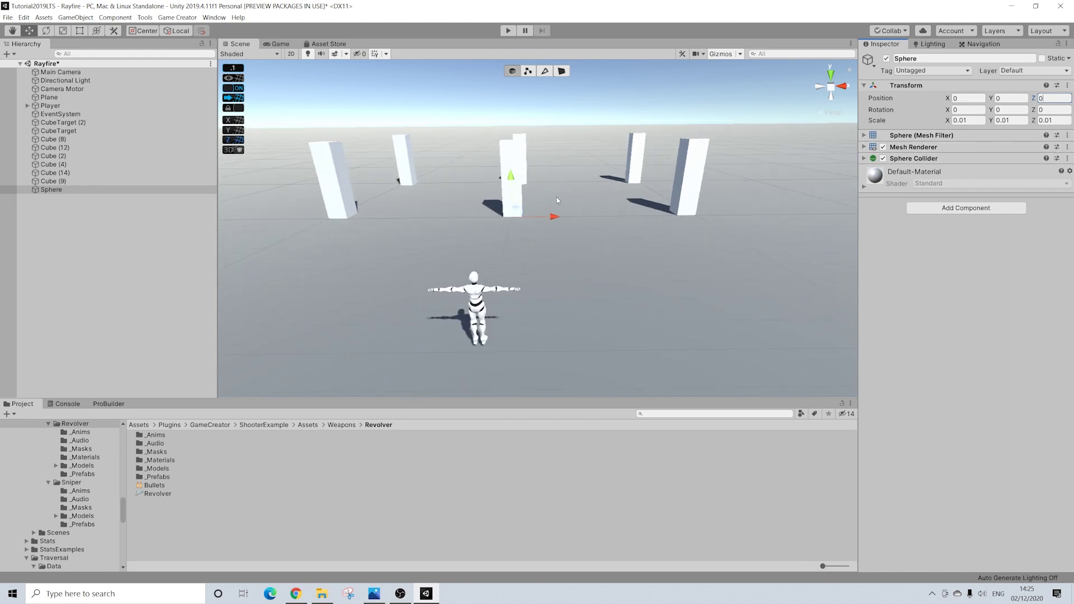
# - Add a Rigidbody component to the sphere with a mass of 5 and Use Gravity turned off
pyautogui.click(966, 208)
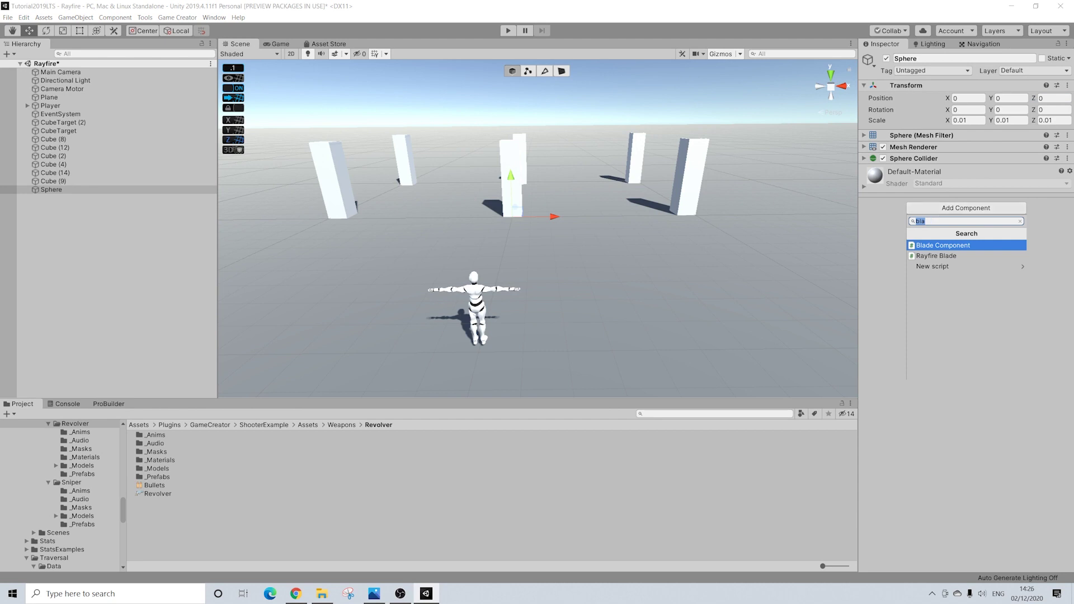
pyautogui.hotkey('alt', 'Tab')
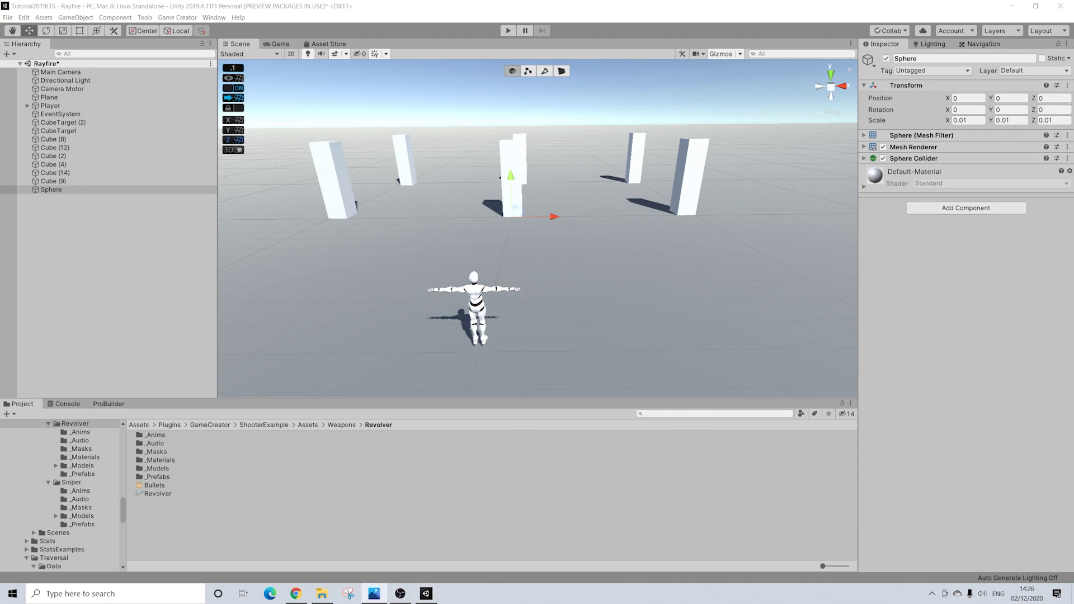
pyautogui.click(924, 208)
pyautogui.write('rig')
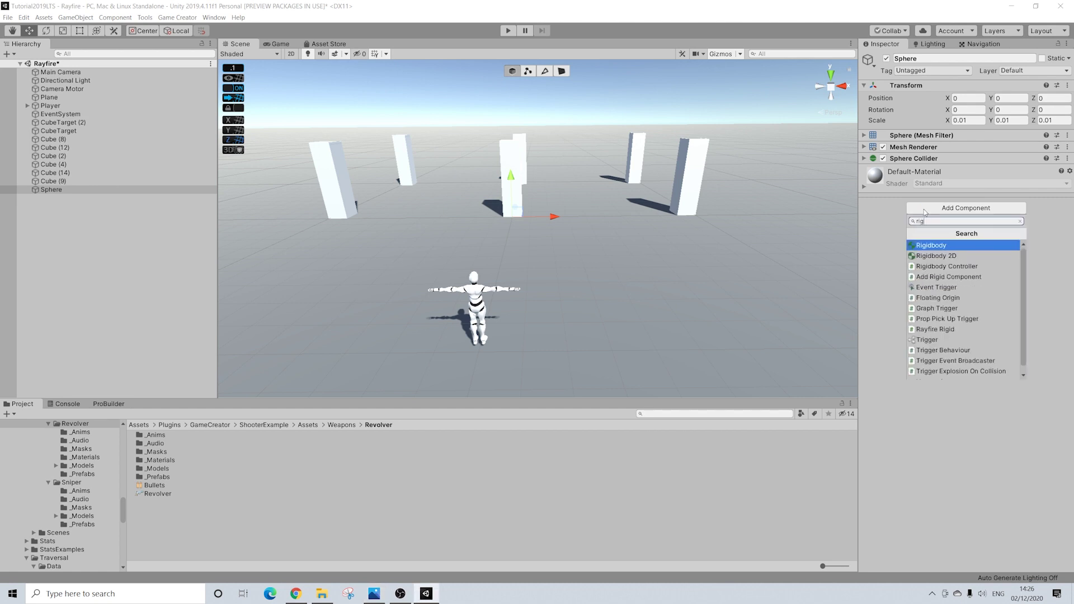
pyautogui.press('Return')
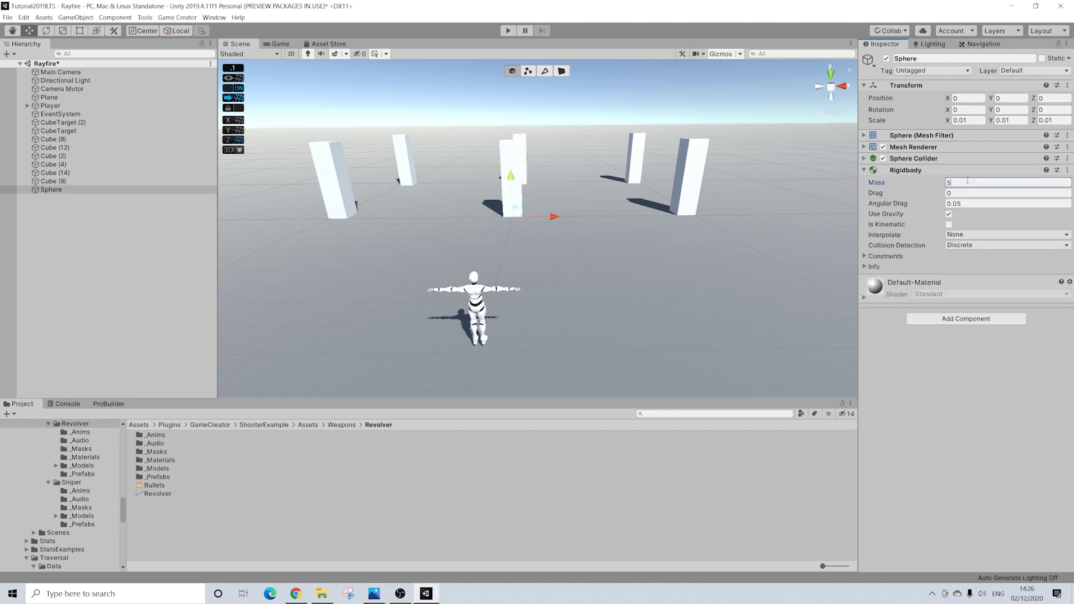
pyautogui.click(967, 180)
pyautogui.write('5')
pyautogui.click(949, 214)
pyautogui.click(915, 170)
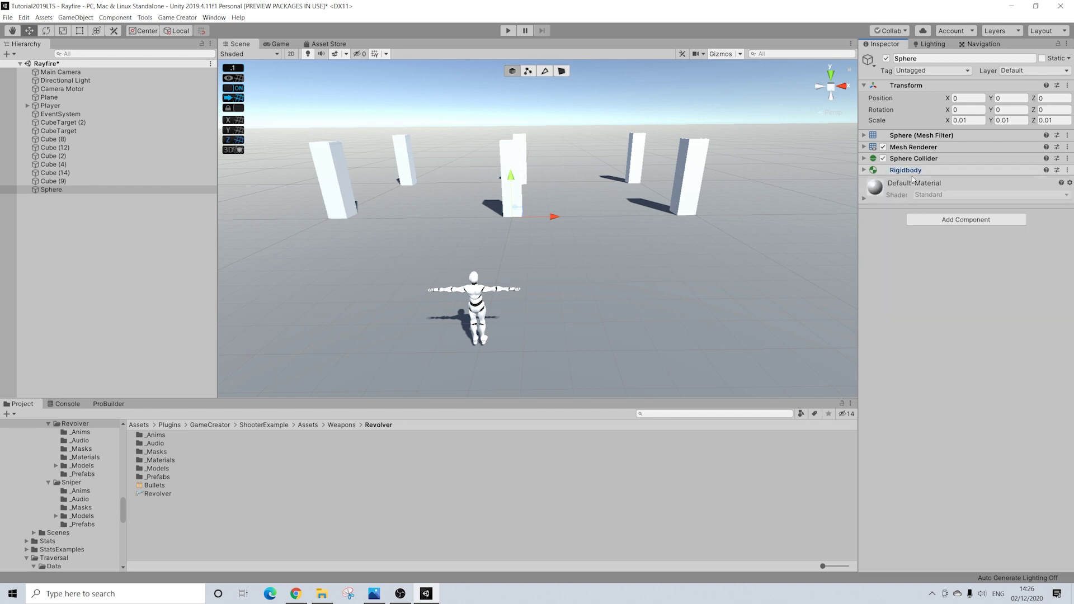
# - Add a Rayfire Rigid component to the sphere with Initialization At Start, Demolition Type None and Mass 100
pyautogui.click(939, 221)
pyautogui.press('BackSpace')
pyautogui.write('rigid')
pyautogui.click(946, 299)
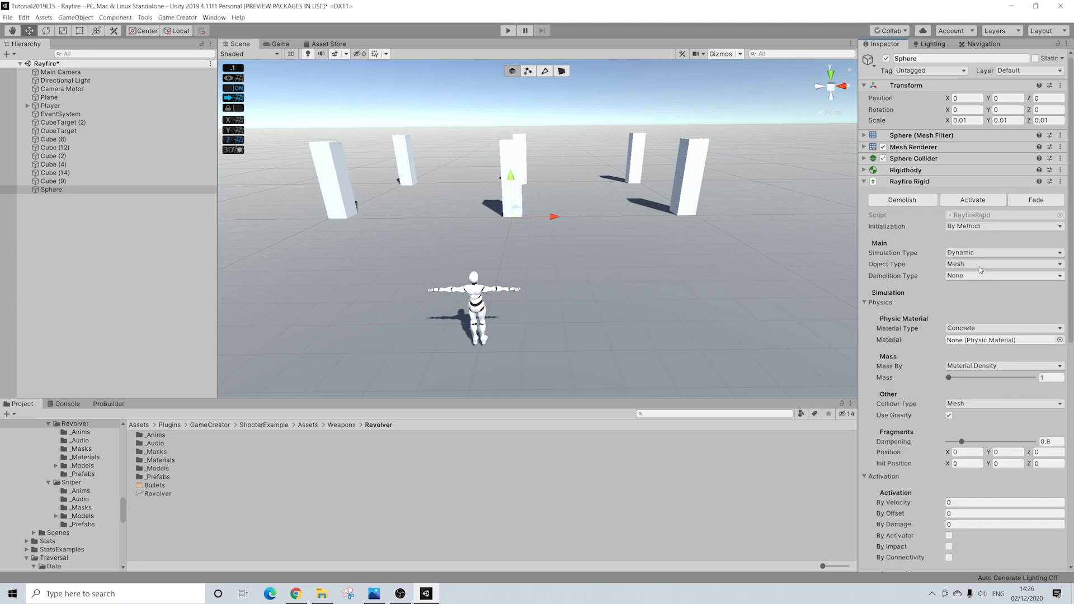
pyautogui.click(977, 226)
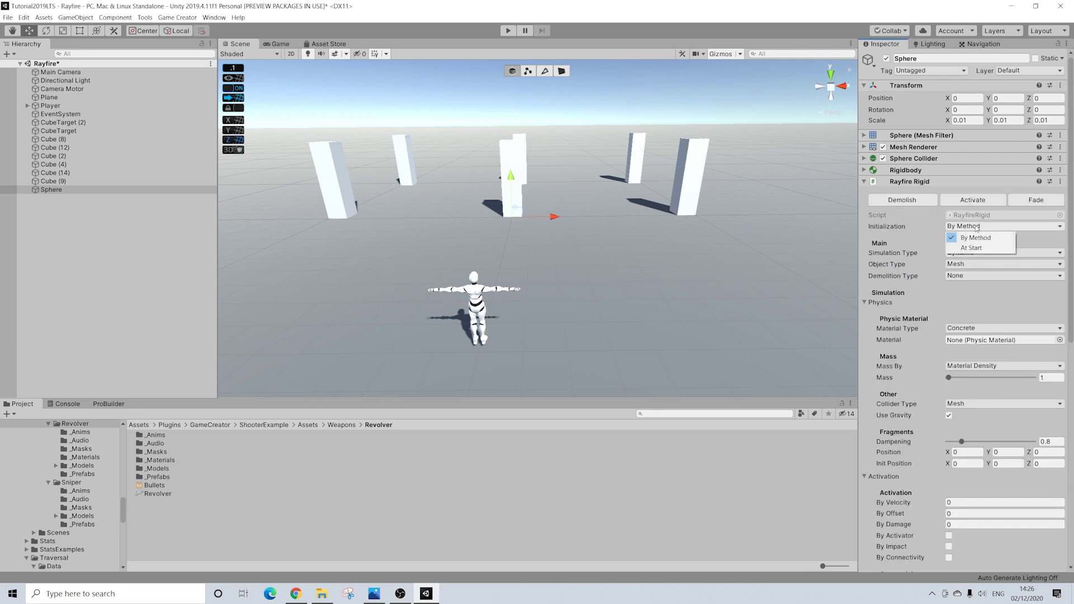
pyautogui.click(967, 248)
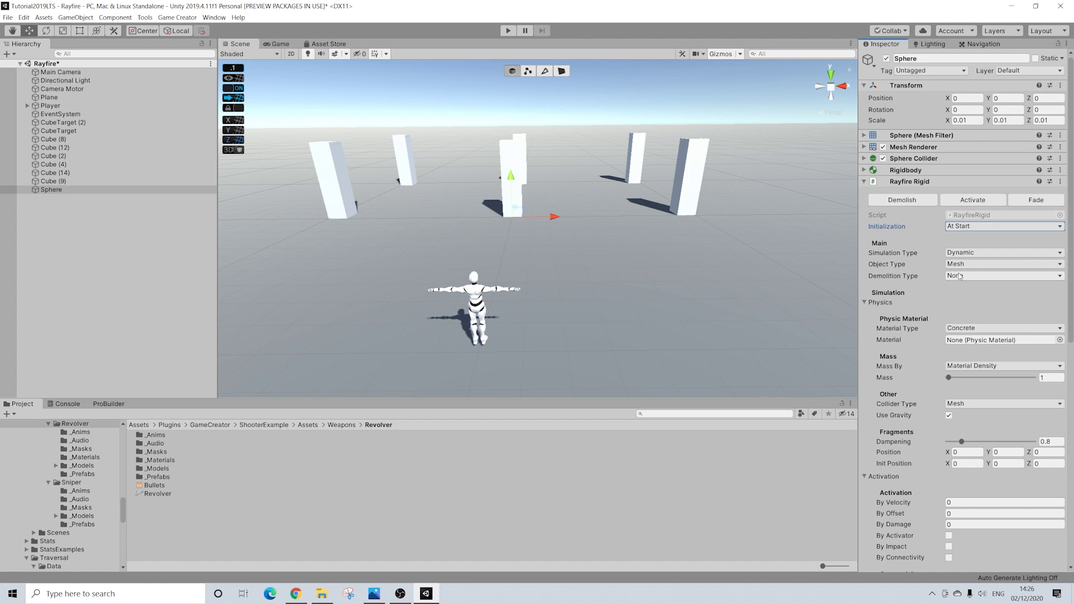
pyautogui.click(955, 278)
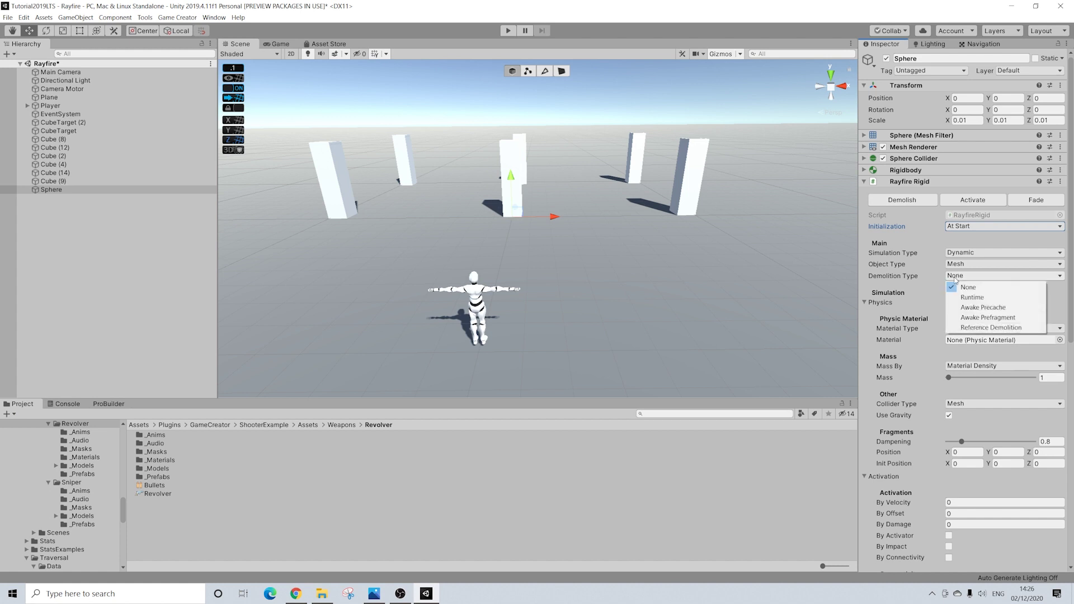
pyautogui.click(956, 278)
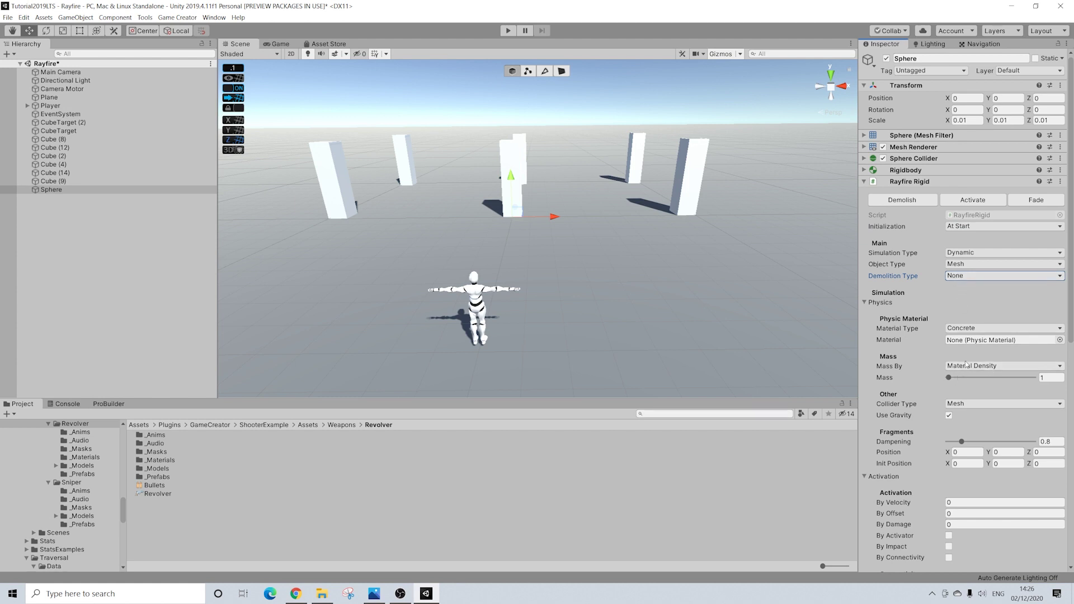
pyautogui.moveTo(949, 378); pyautogui.dragTo(1060, 385)
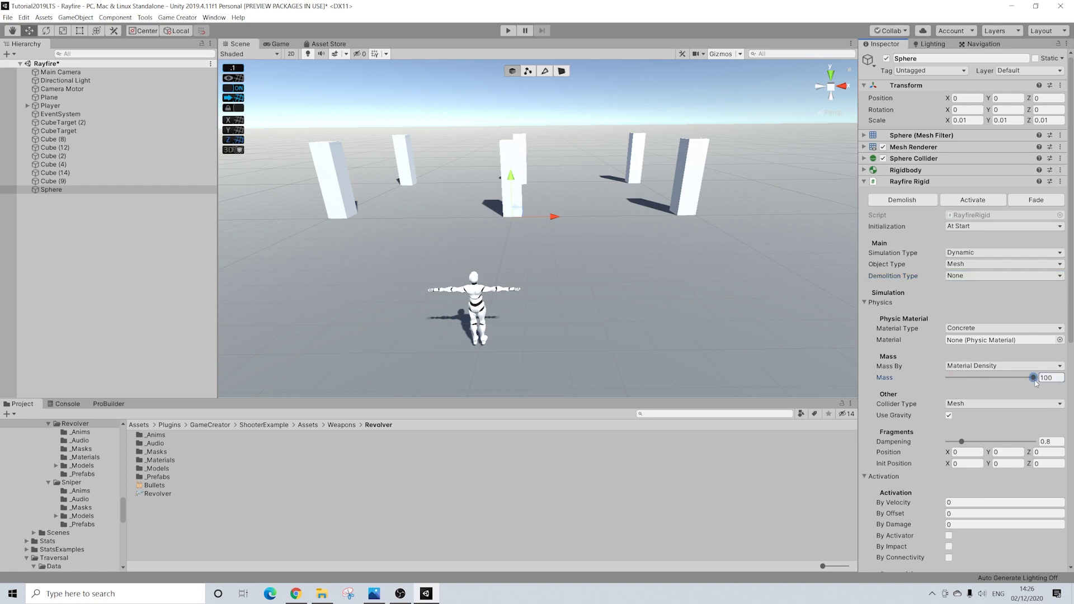
pyautogui.scroll(-3, 966, 367)
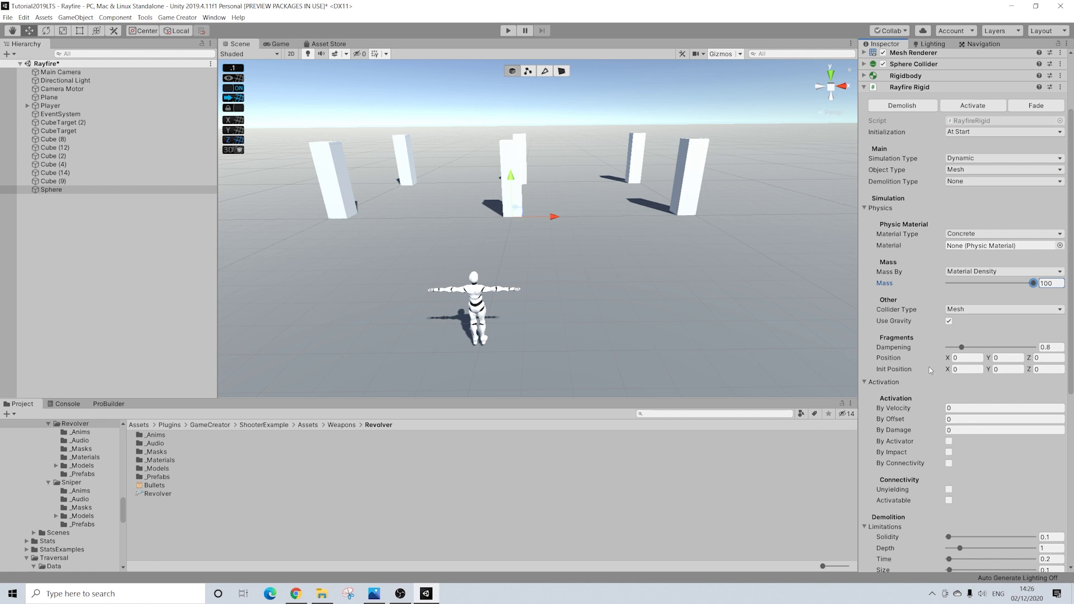
# - Rename the sphere as Bullet in the scene hierarchy
pyautogui.rightClick(47, 190)
pyautogui.click(73, 220)
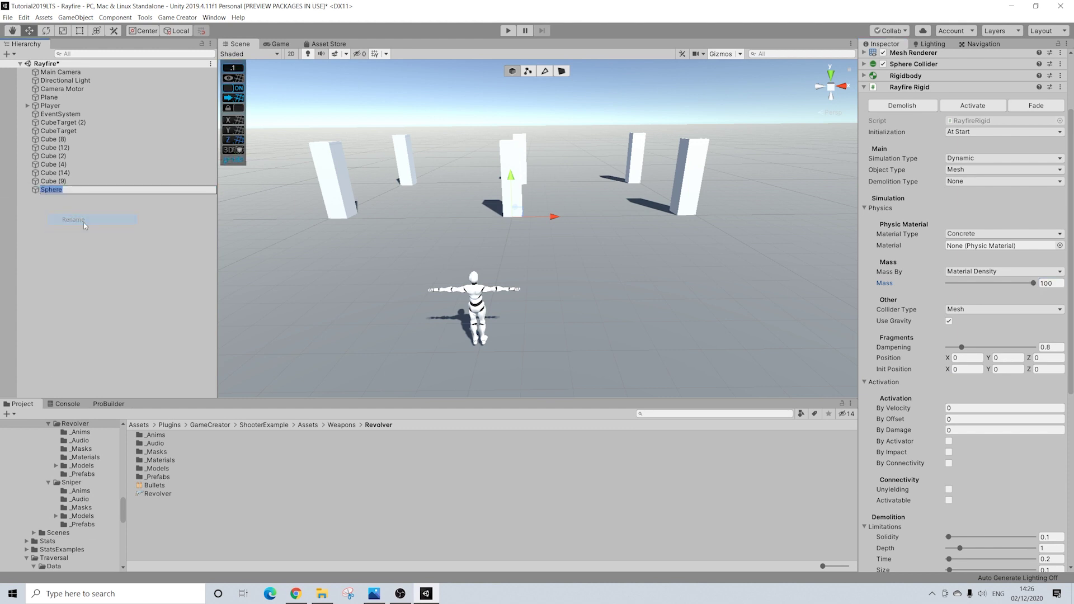
pyautogui.write('Bullet')
pyautogui.press('Return')
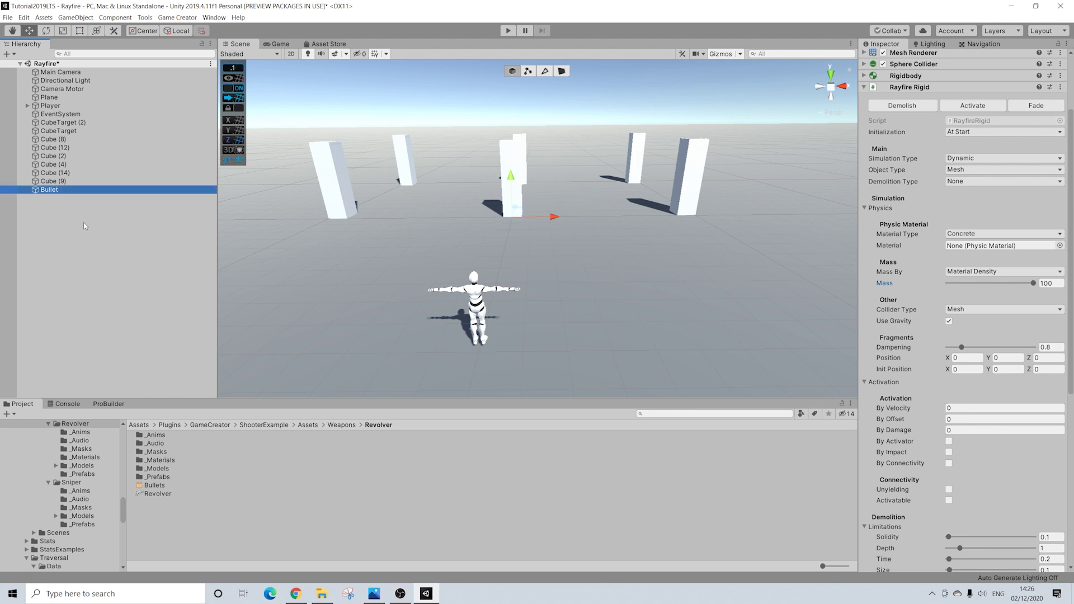
# - Save Bullet as a prefab in the Revolver's _Prefabs folder and delete its instance from the scene
pyautogui.doubleClick(157, 477)
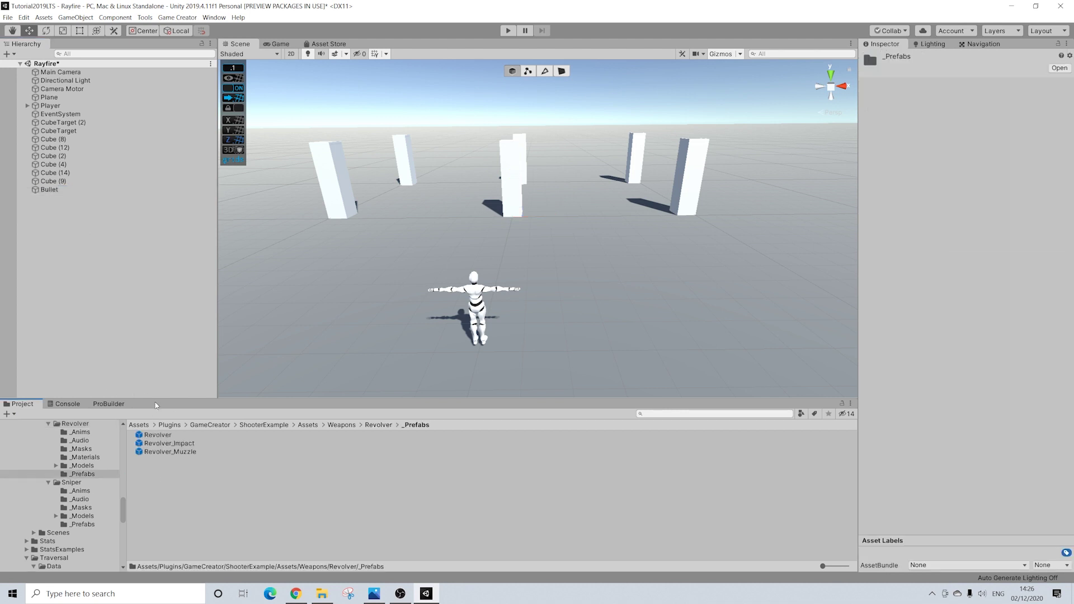
pyautogui.click(47, 191)
pyautogui.moveTo(47, 193); pyautogui.dragTo(235, 510)
pyautogui.moveTo(149, 478); pyautogui.dragTo(149, 478)
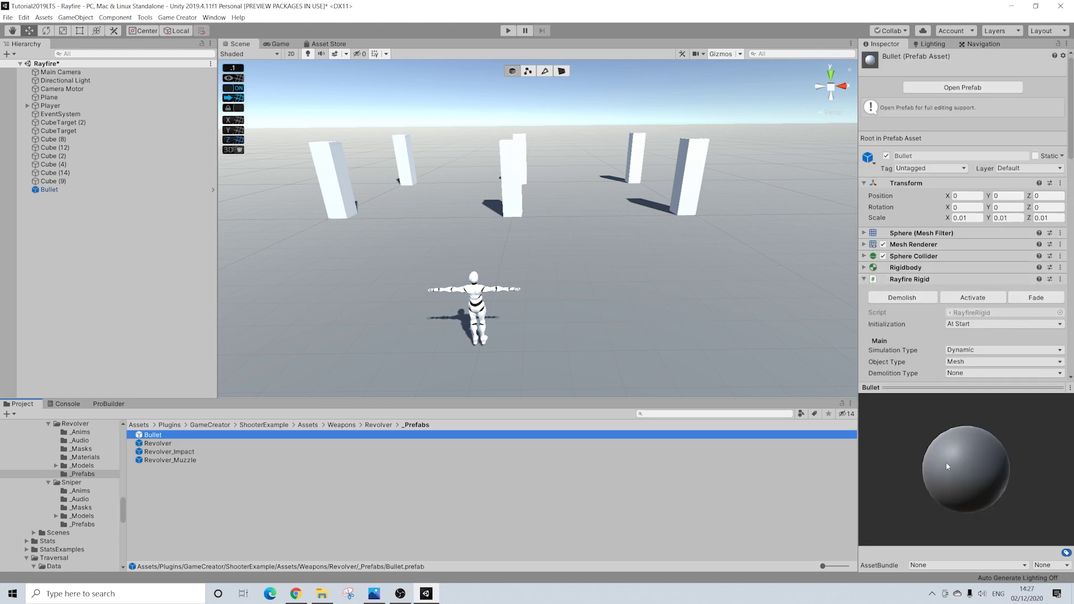
pyautogui.click(51, 189)
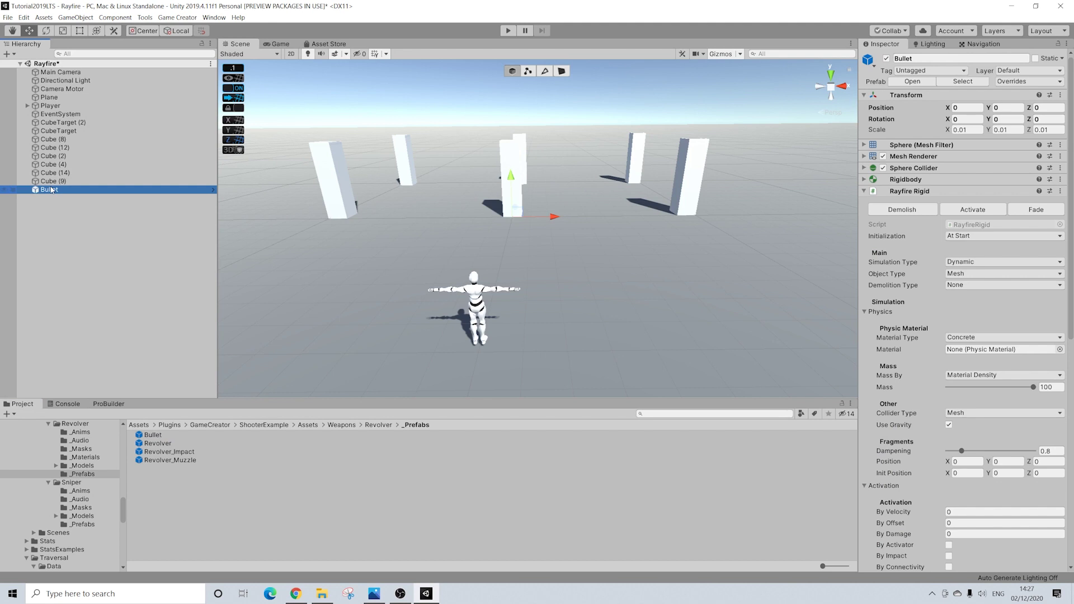
pyautogui.press('Delete')
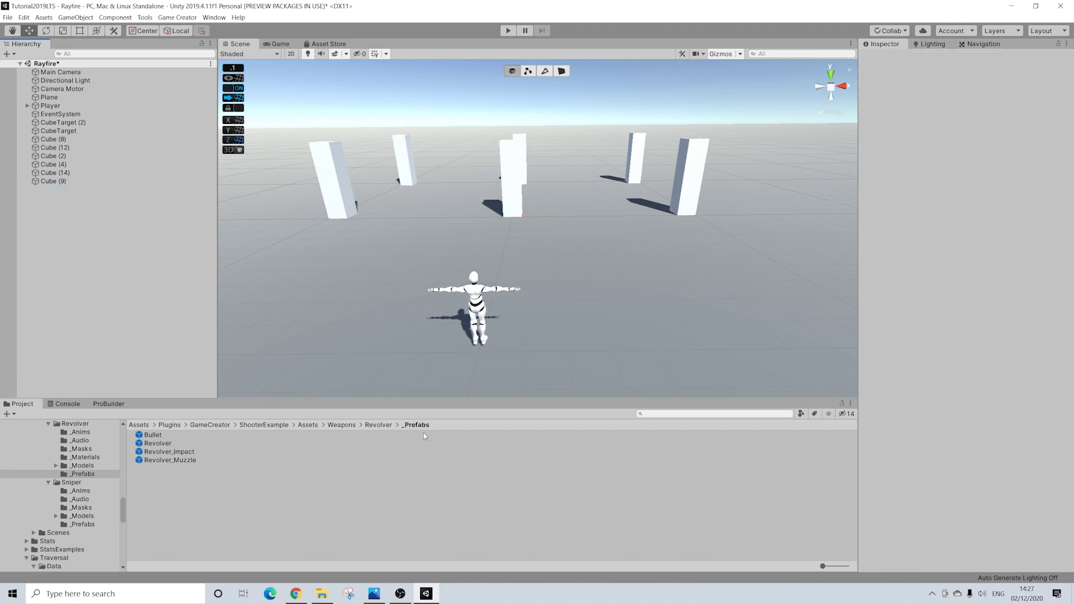
# - Set the Projectile Velocity of the Revolver's Bullets ammo asset to 50
pyautogui.click(378, 425)
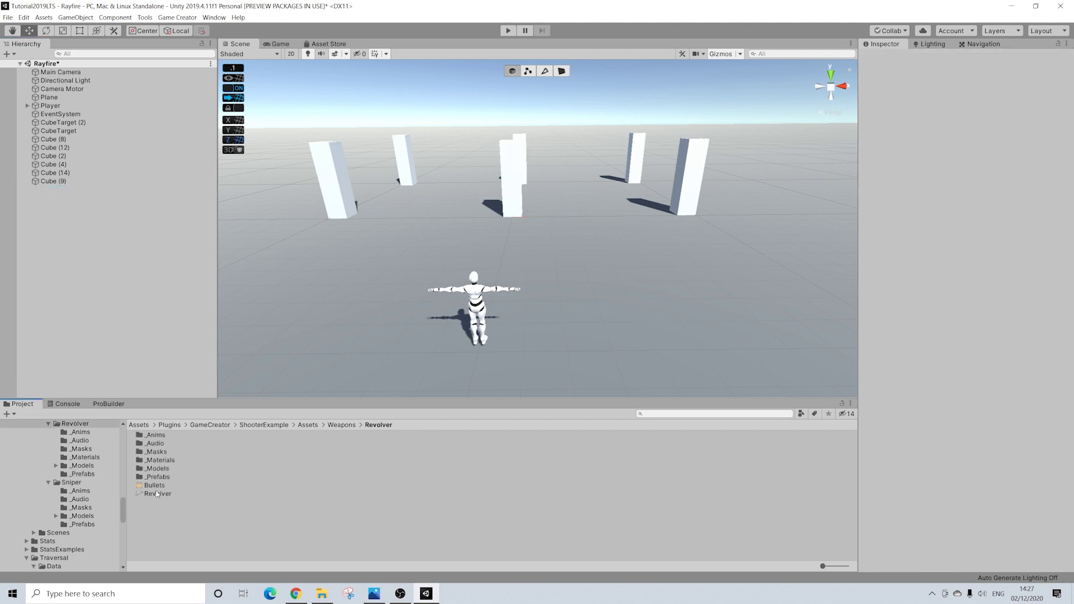
pyautogui.click(158, 495)
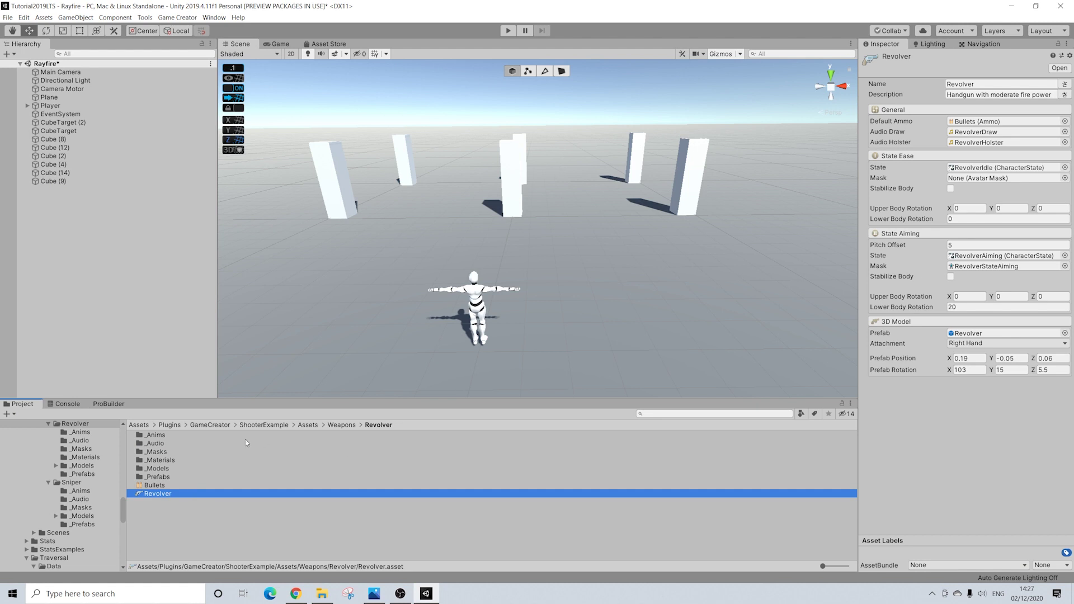
pyautogui.click(156, 486)
pyautogui.click(968, 248)
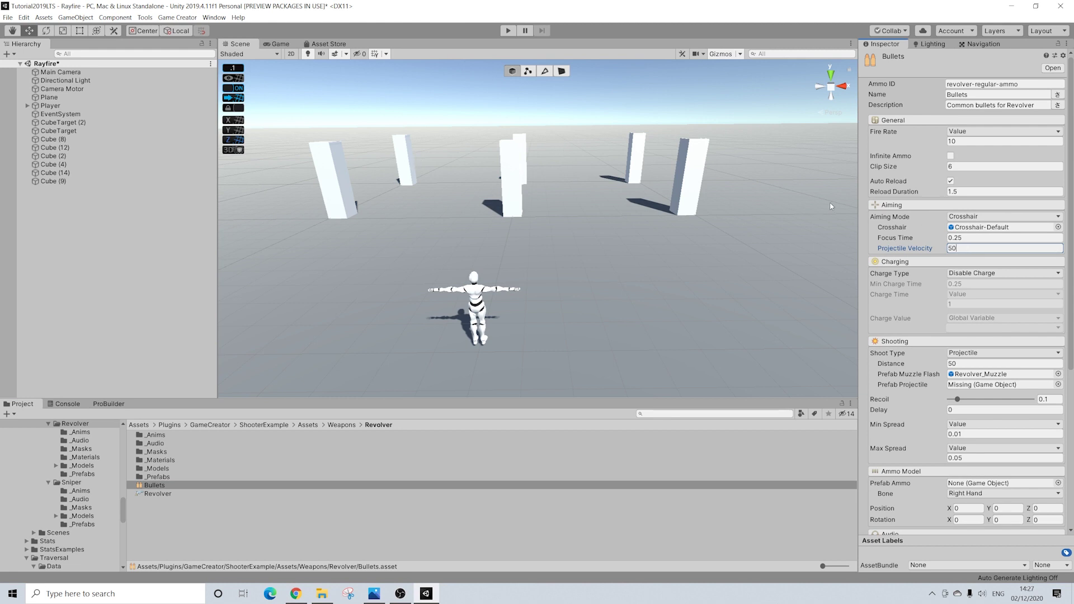
# - Assign the Bullet prefab as the Prefab Projectile of the Bullets ammo asset
pyautogui.click(1059, 385)
pyautogui.write('bullet')
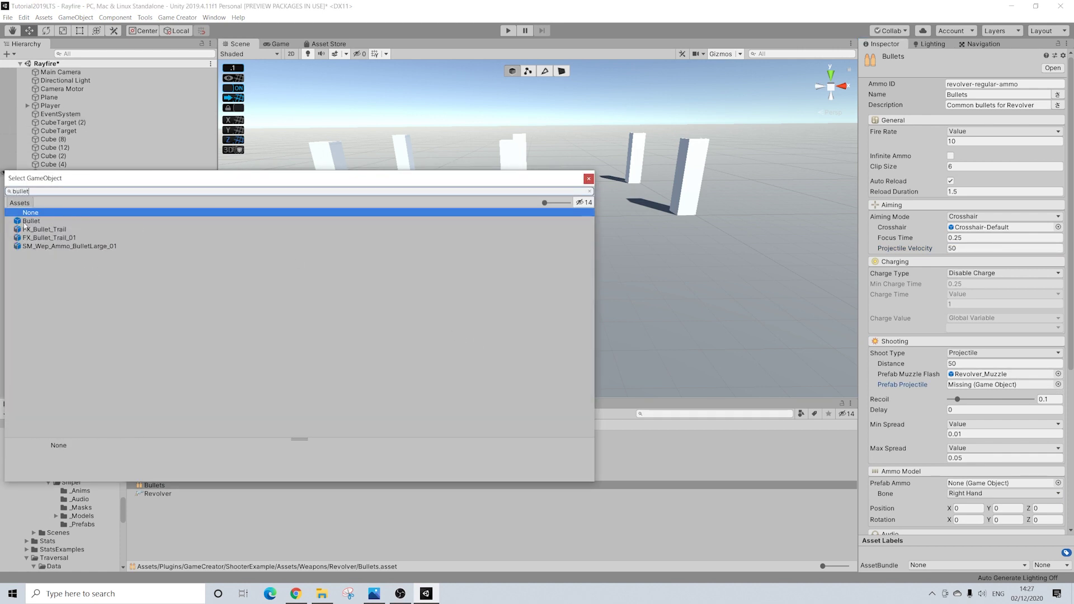
pyautogui.click(39, 222)
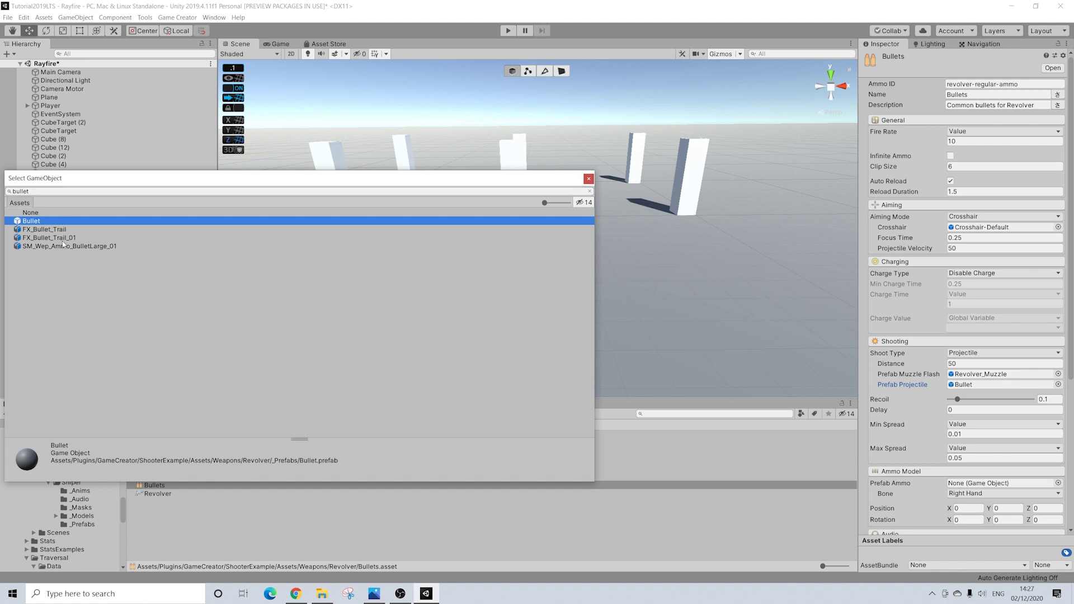
pyautogui.click(589, 179)
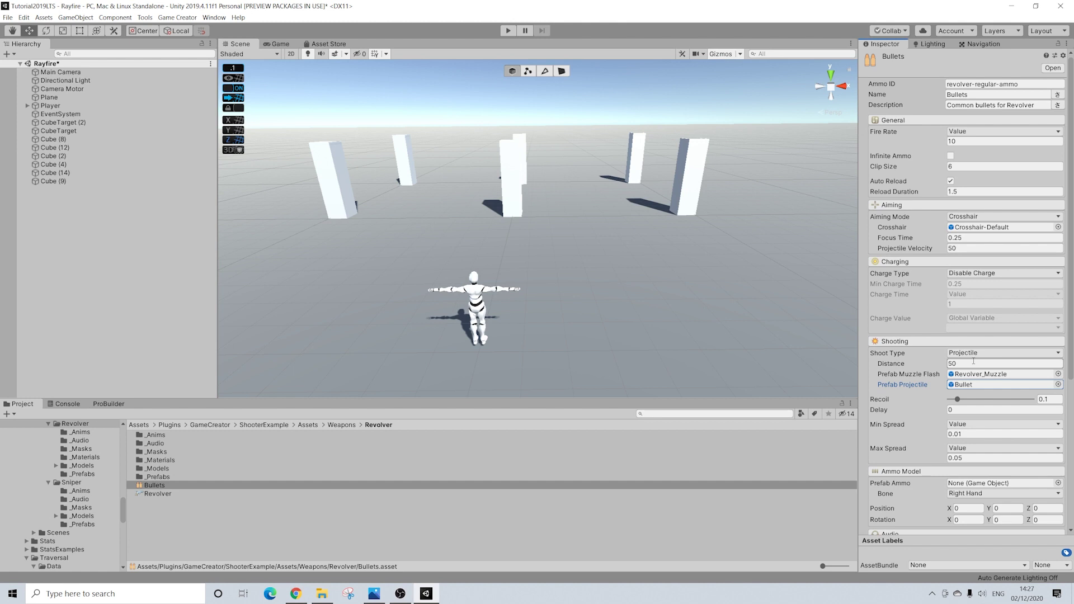
pyautogui.scroll(-8, 974, 361)
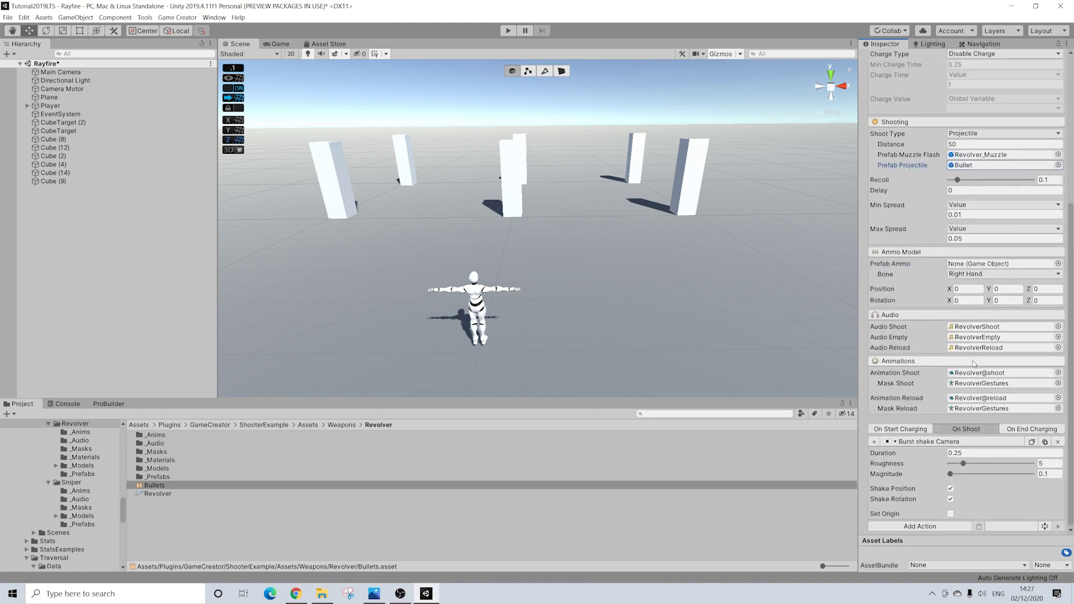
pyautogui.scroll(8, 974, 363)
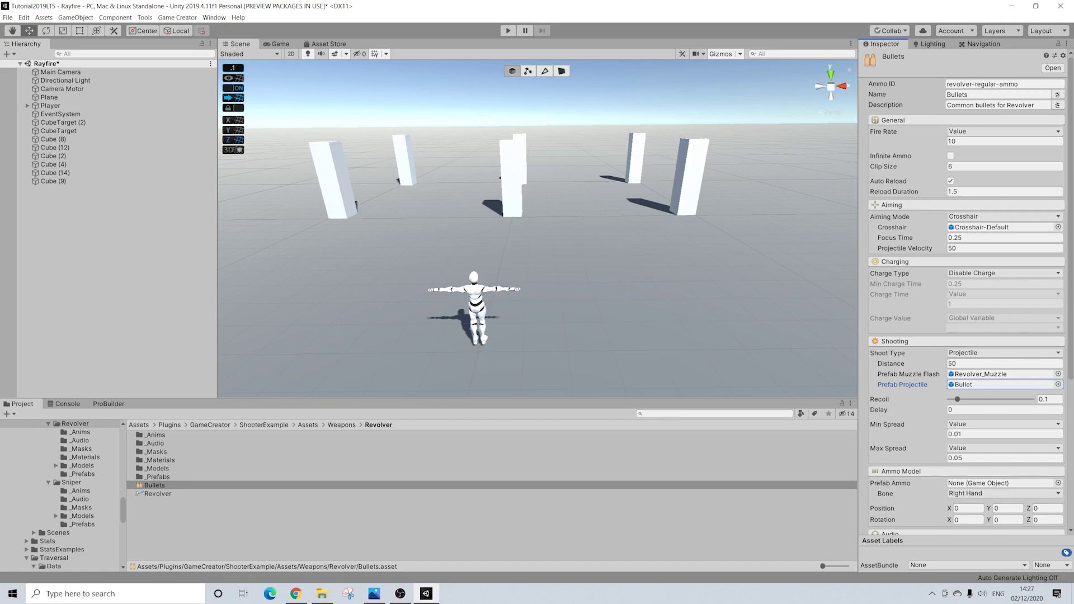
# - Run the scene in Play mode and test the revolver by firing at a pillar from a distance
pyautogui.click(509, 31)
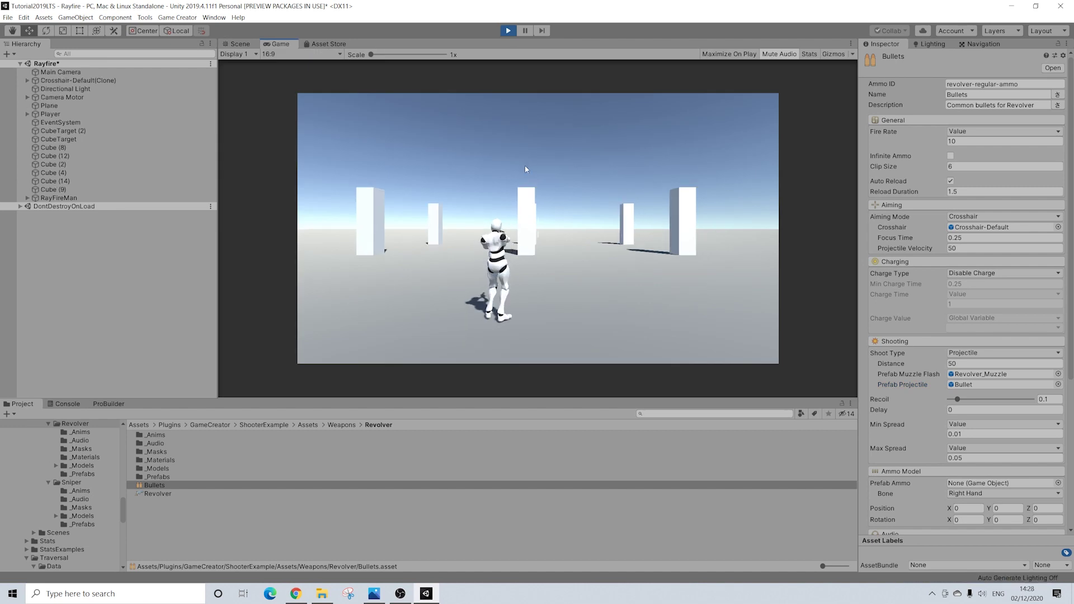
pyautogui.moveTo(526, 166); pyautogui.dragTo(506, 167, button='right')
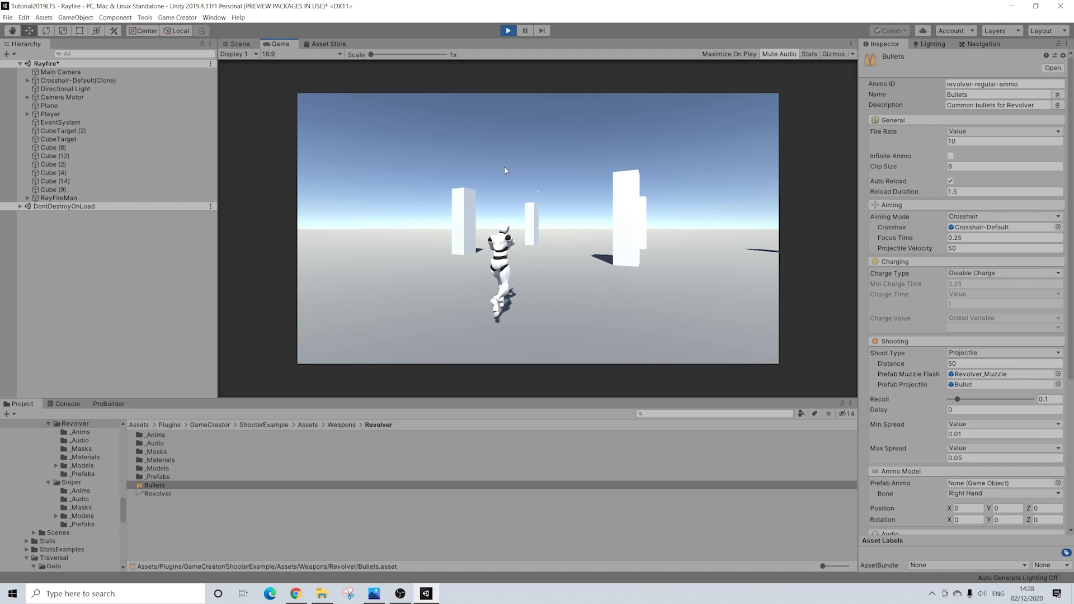
pyautogui.press('w')
pyautogui.press('w')
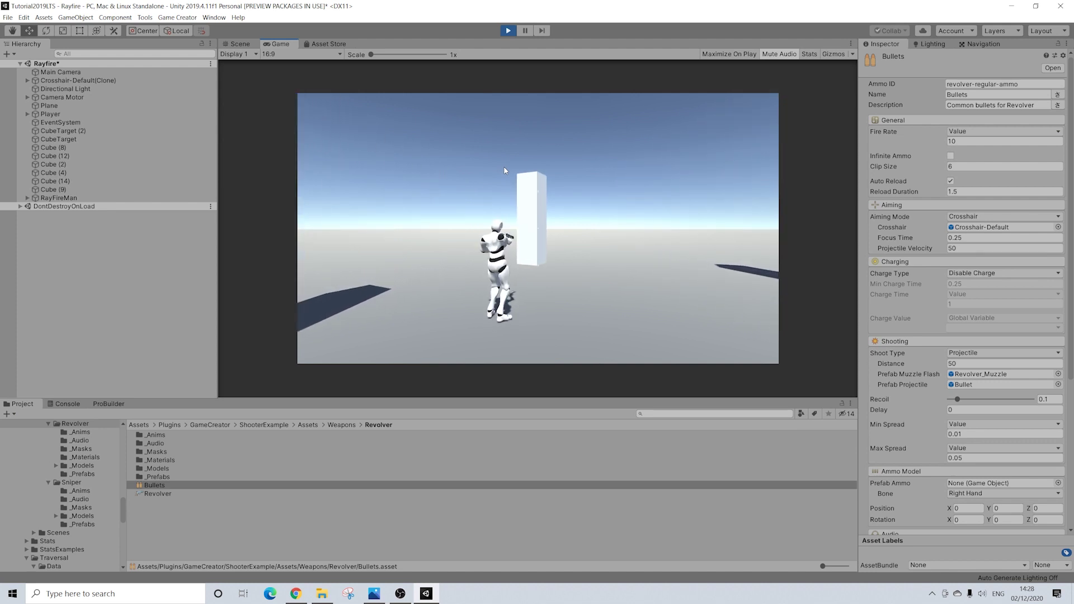
pyautogui.click(505, 170)
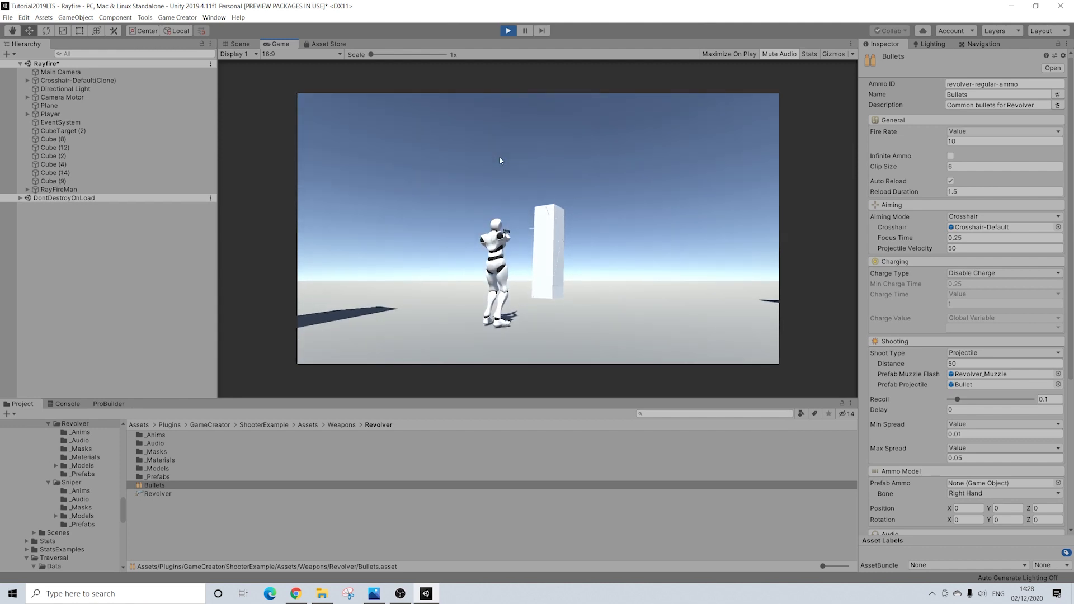
pyautogui.click(499, 156)
pyautogui.click(511, 160)
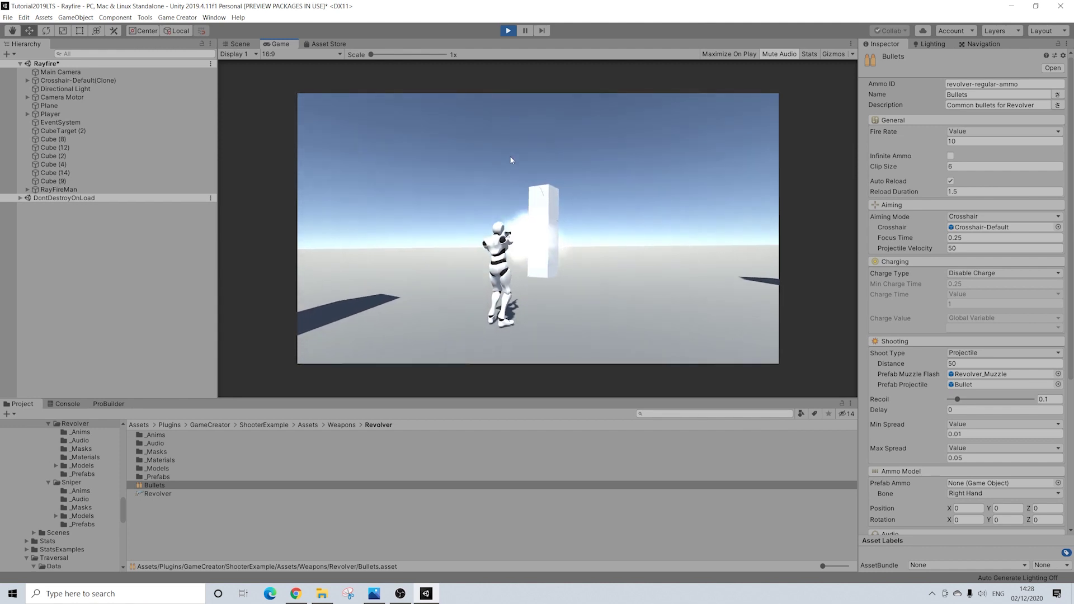
# - Move the player up to the cracked pillar, shoot it at close range and fire at its fragments
pyautogui.press('w')
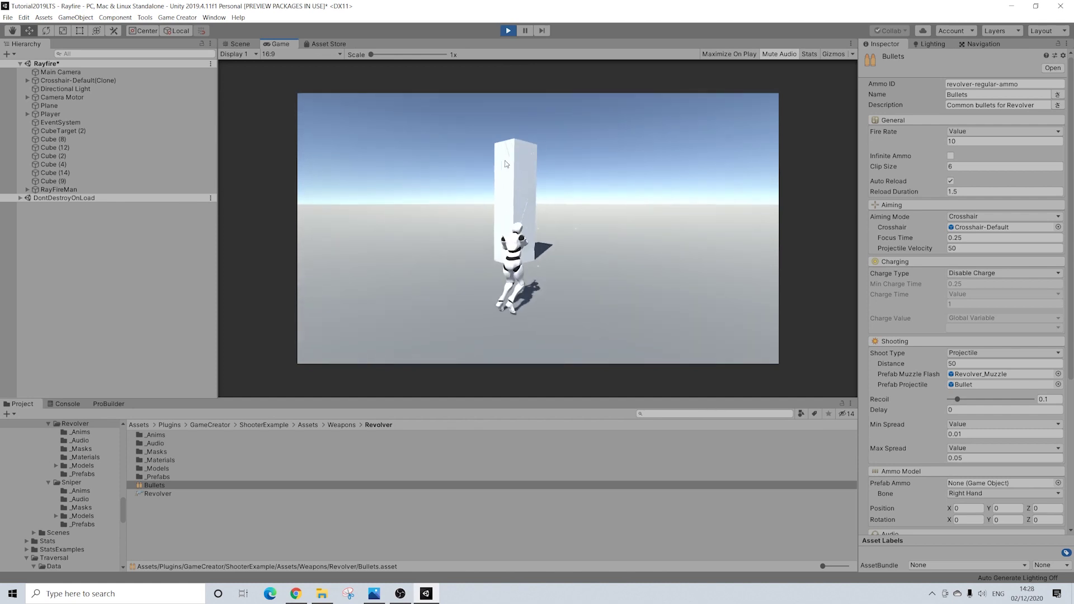
pyautogui.press('w')
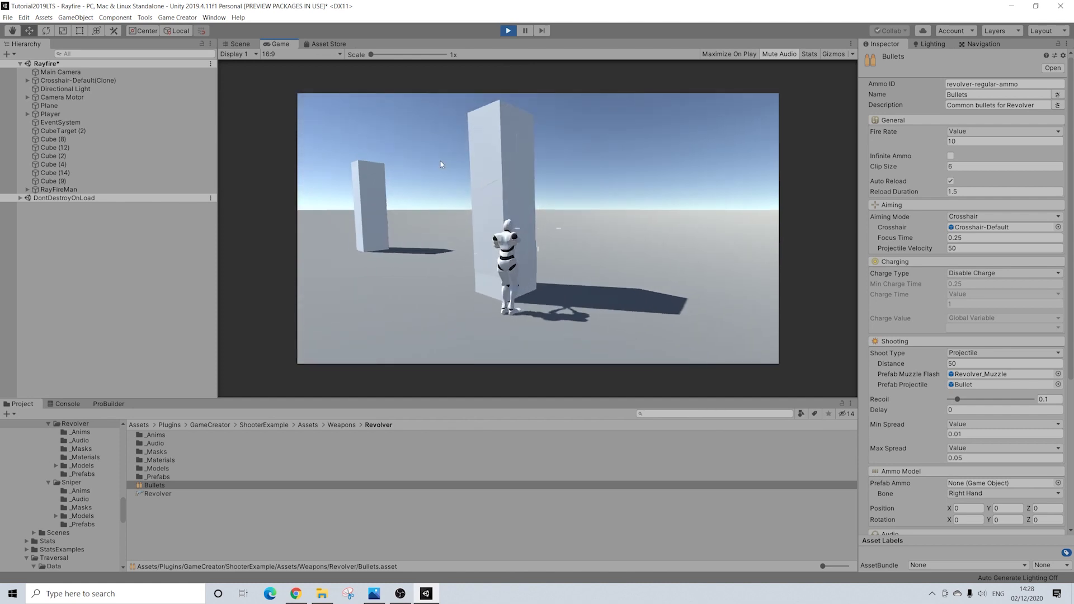
pyautogui.click(426, 164)
pyautogui.press('s')
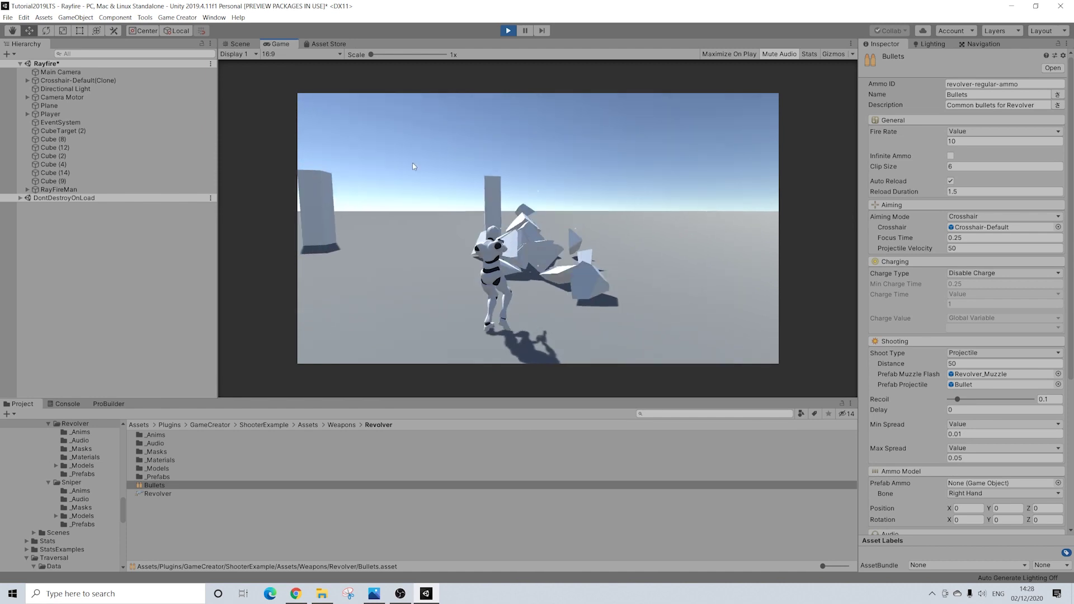
pyautogui.press('a')
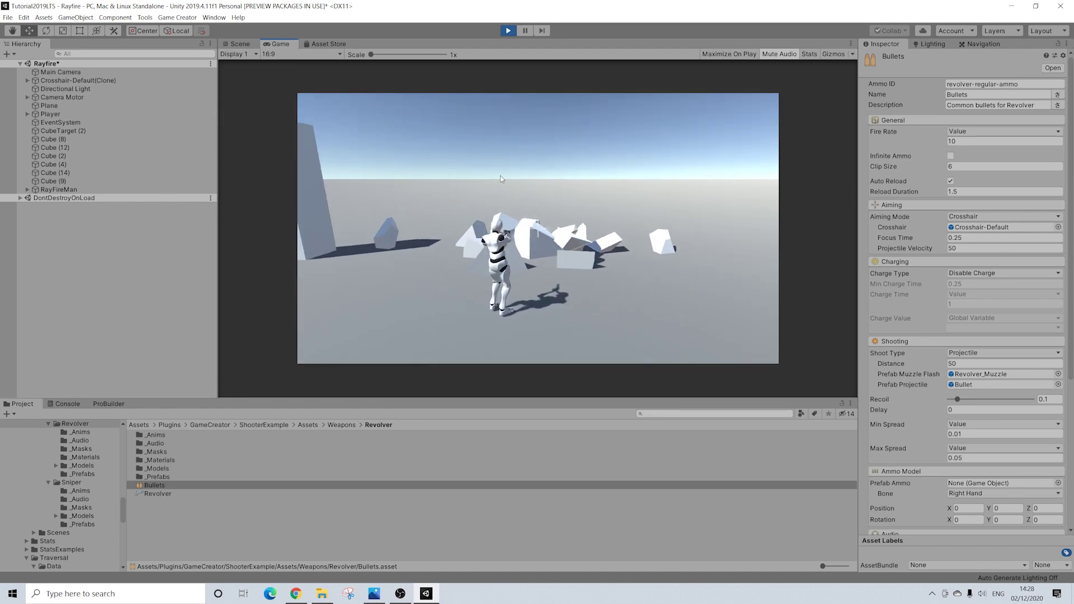
pyautogui.click(501, 176)
pyautogui.click(498, 190)
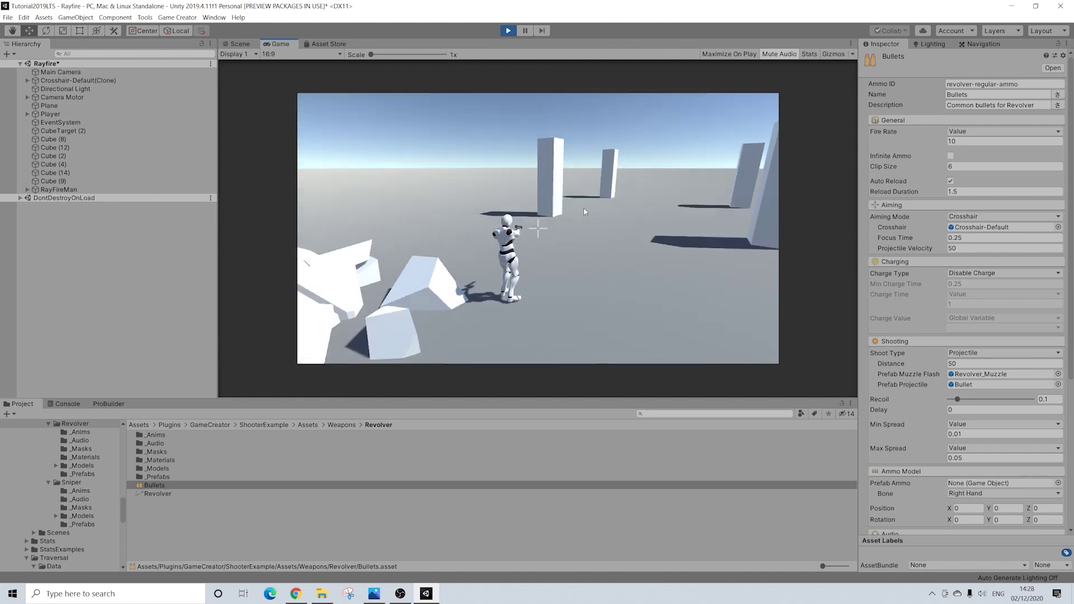
# - Test the revolver's destruction on the next two standing pillars, approaching and shooting each one
pyautogui.click(496, 223)
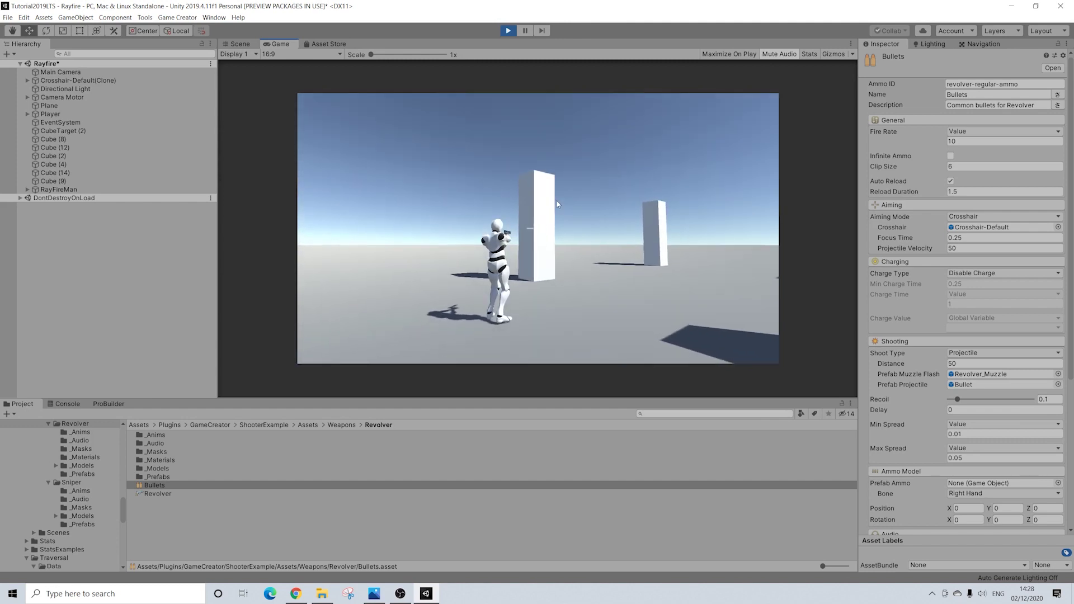
pyautogui.click(553, 191)
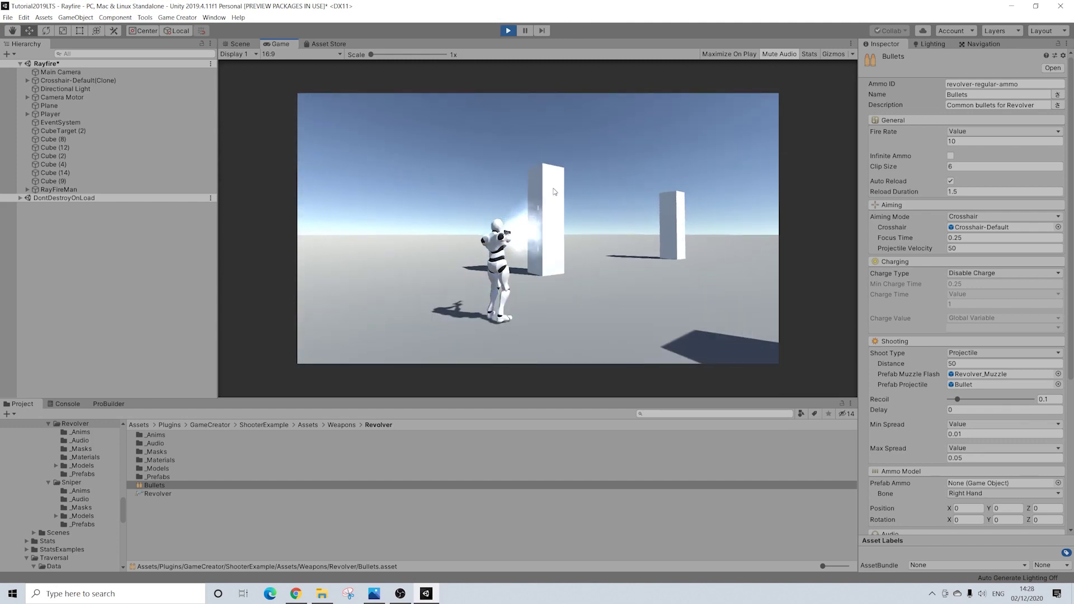
pyautogui.click(555, 191)
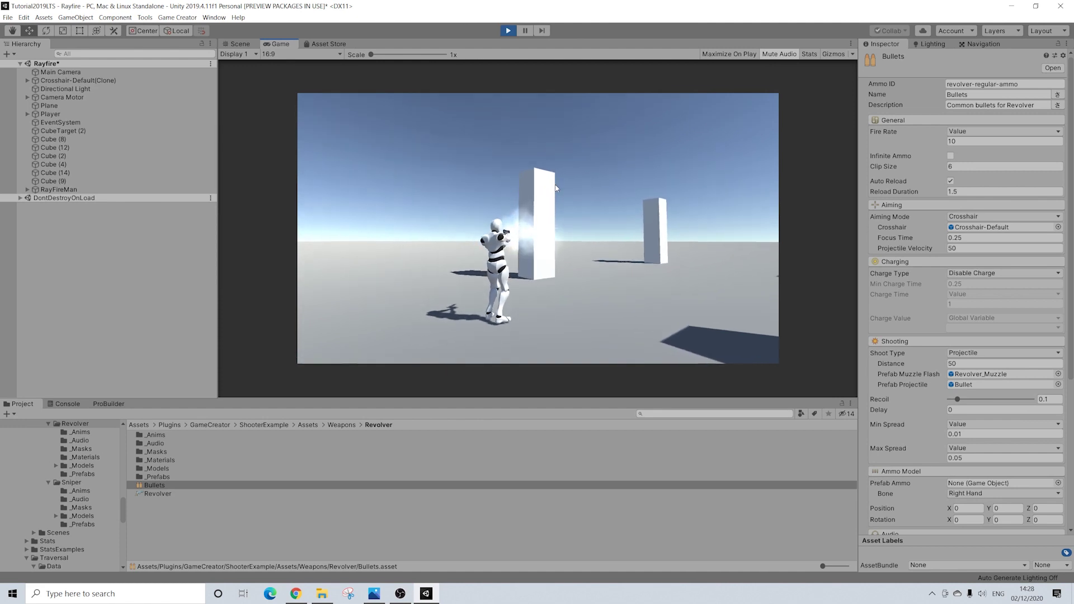
pyautogui.press('w')
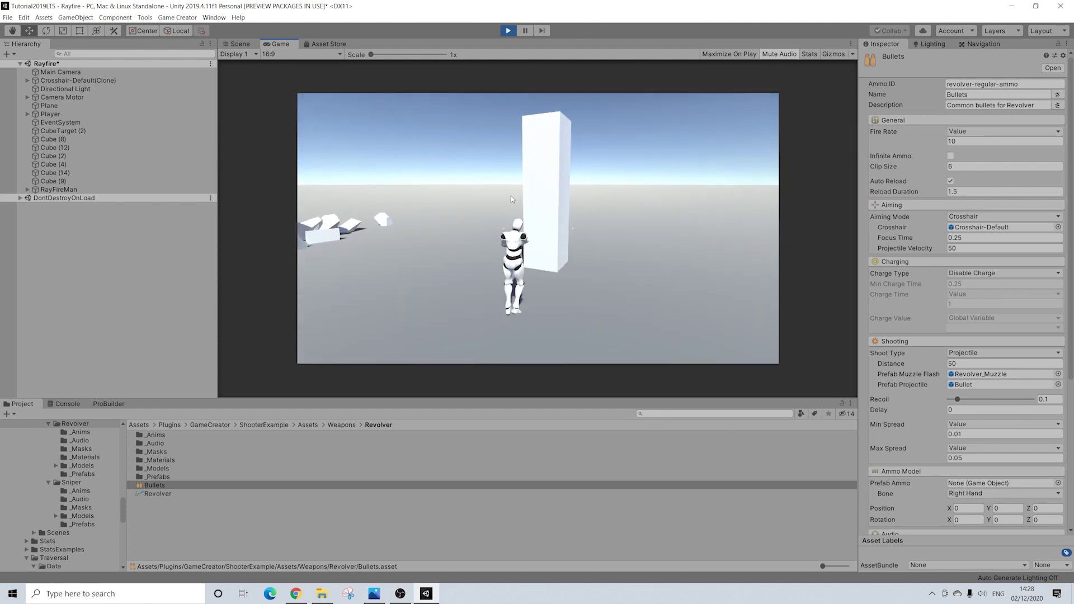
pyautogui.click(505, 192)
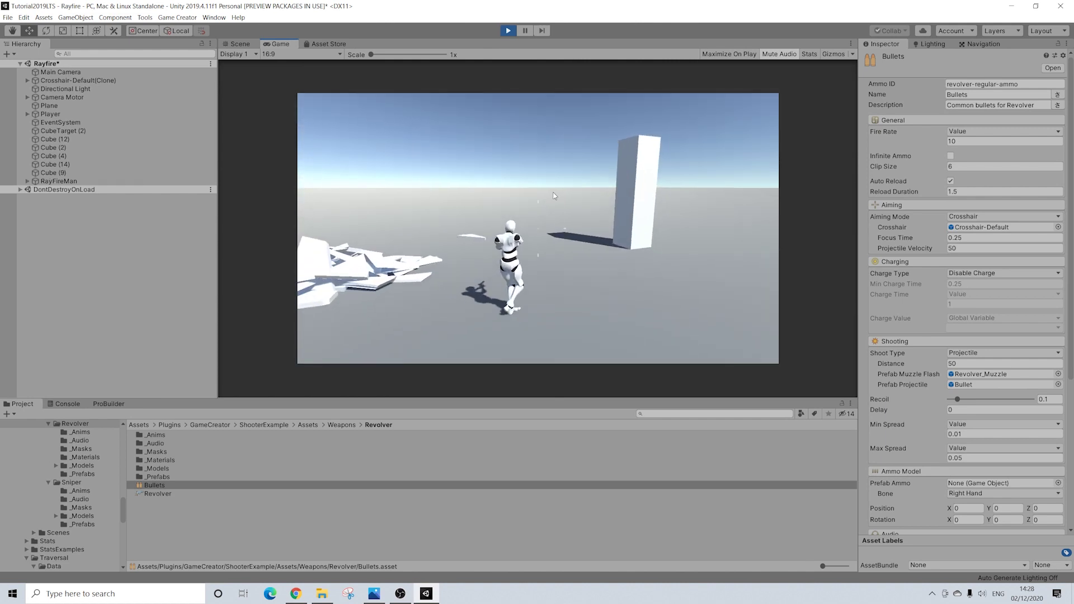
pyautogui.click(507, 192)
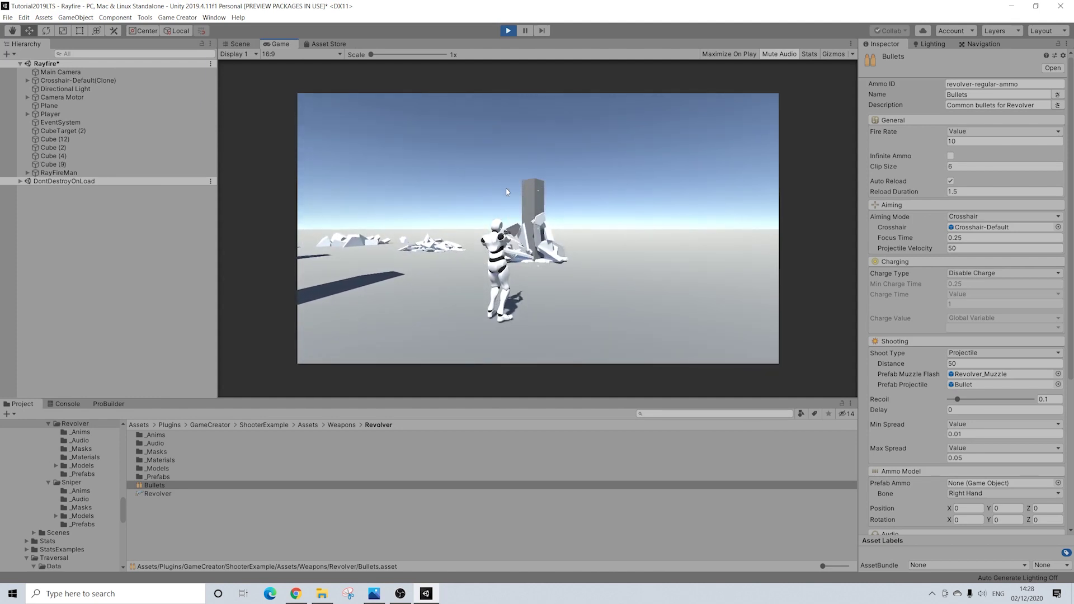
# - Move the player among the remaining destructible pillars and shoot two more with the revolver
pyautogui.press('w')
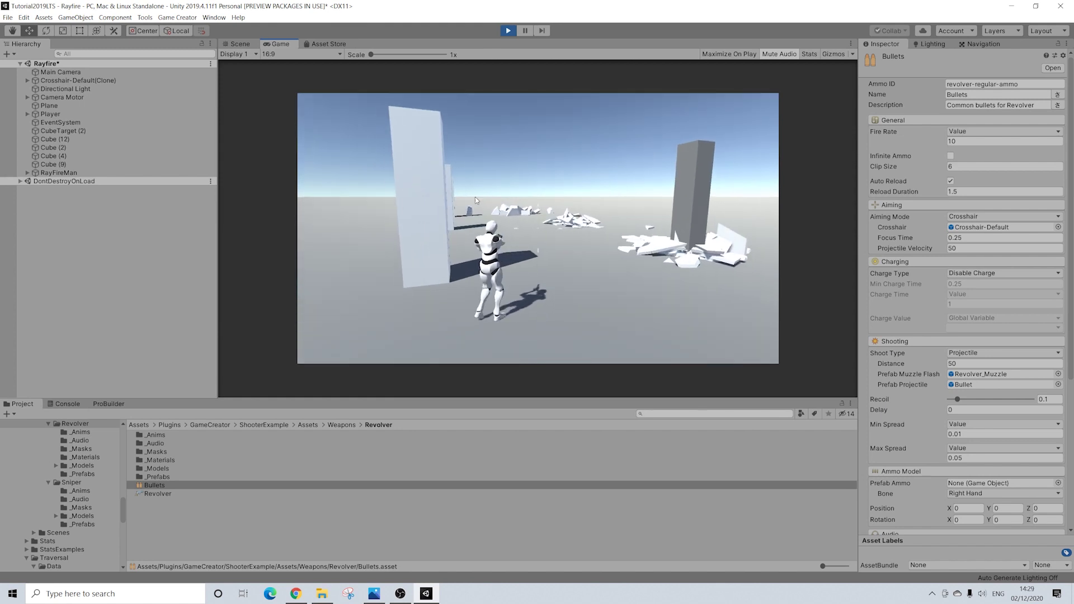
pyautogui.press('s')
pyautogui.click(437, 191)
pyautogui.press('a')
pyautogui.press('w')
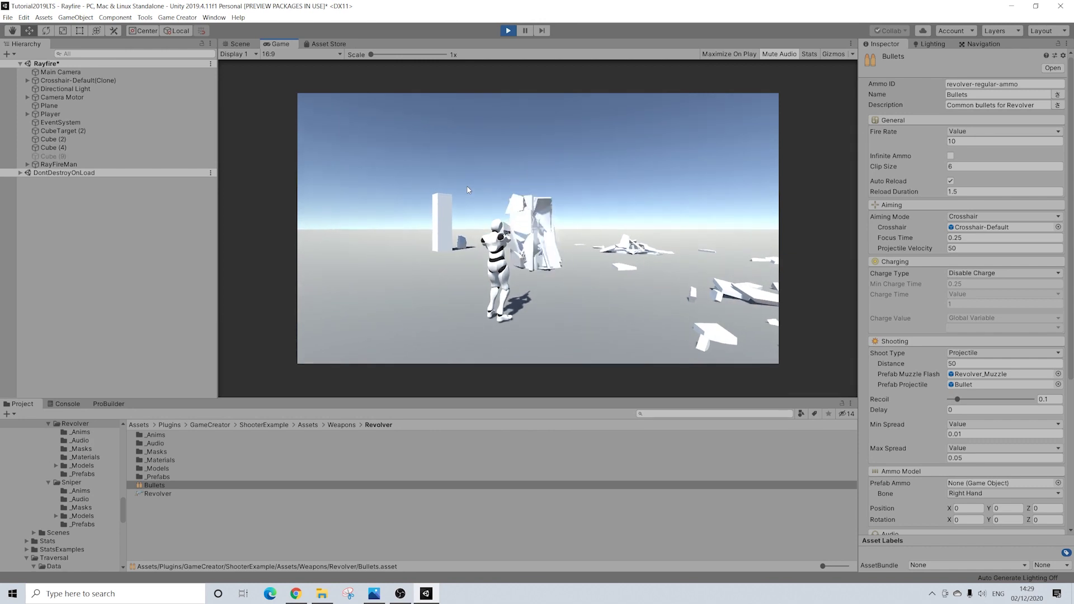
pyautogui.press('a')
pyautogui.press('w')
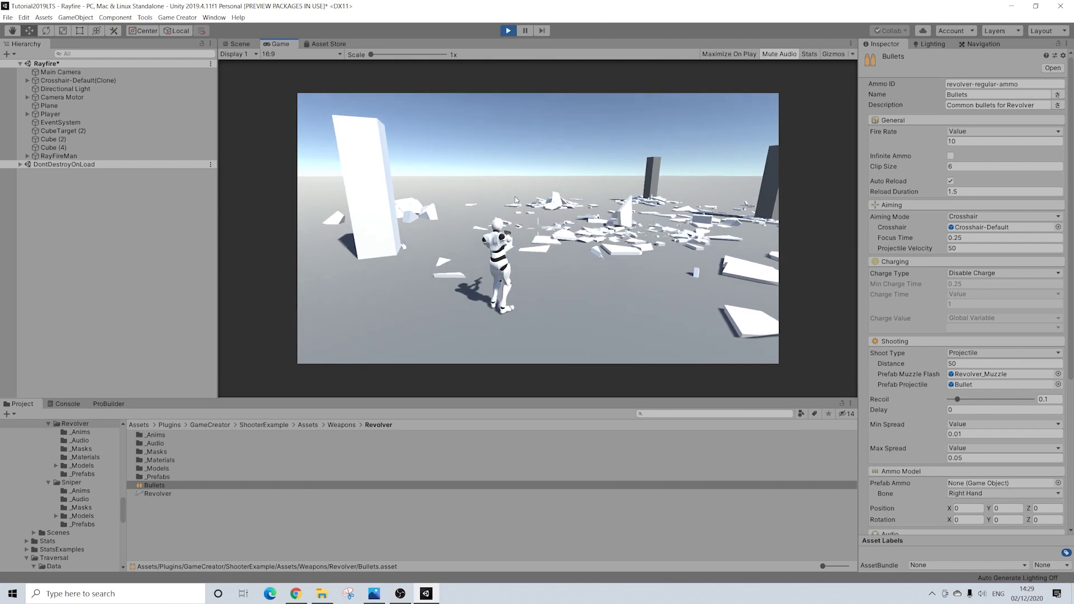
pyautogui.press('w')
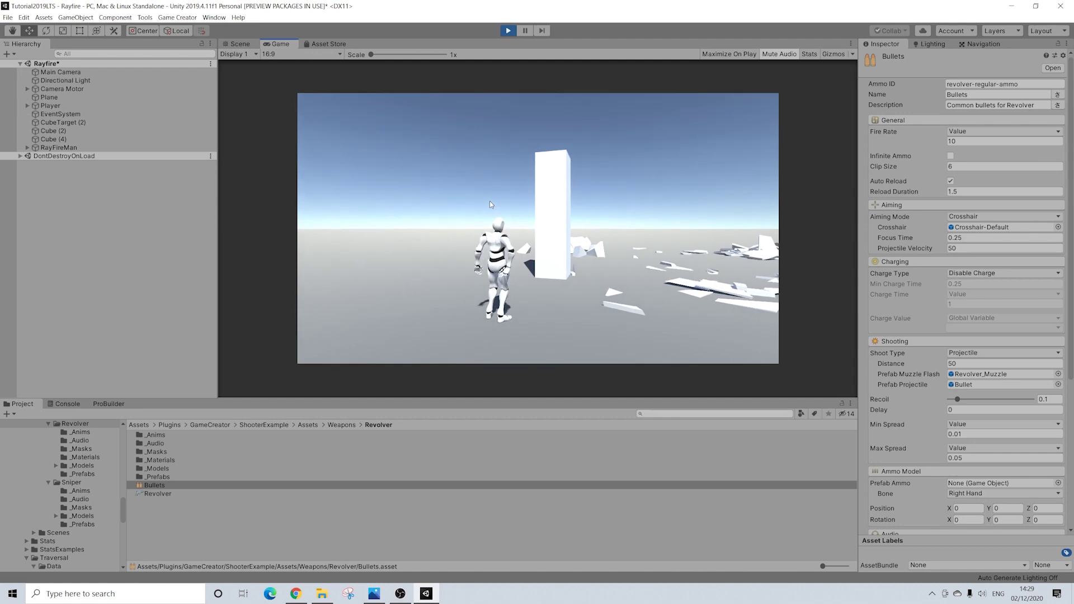
# - Equip the player's sword, slice the remaining white pillar and step away from its pieces
pyautogui.press('1')
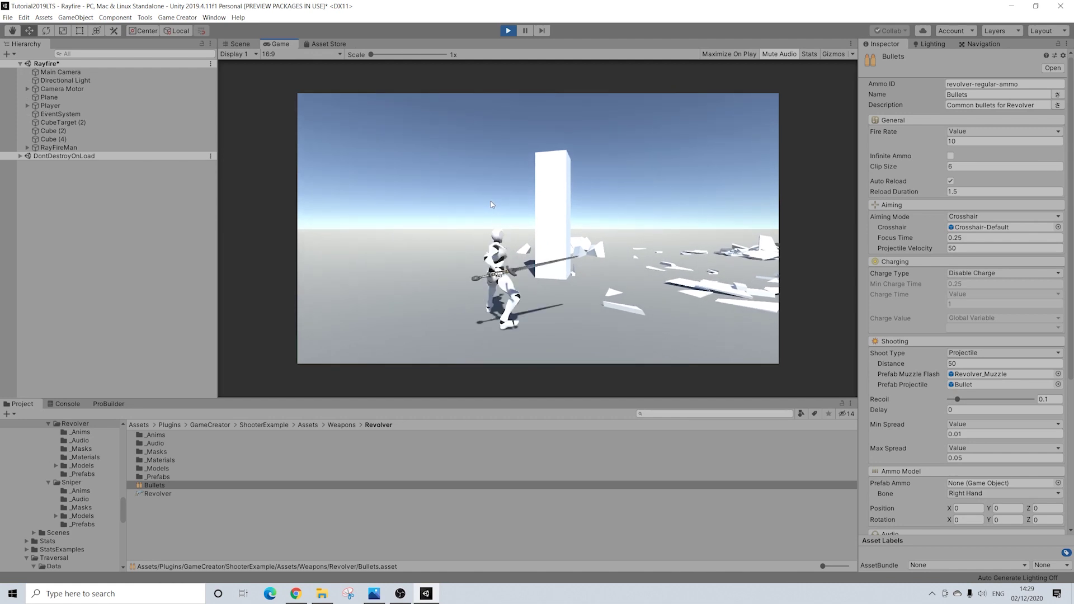
pyautogui.press('w')
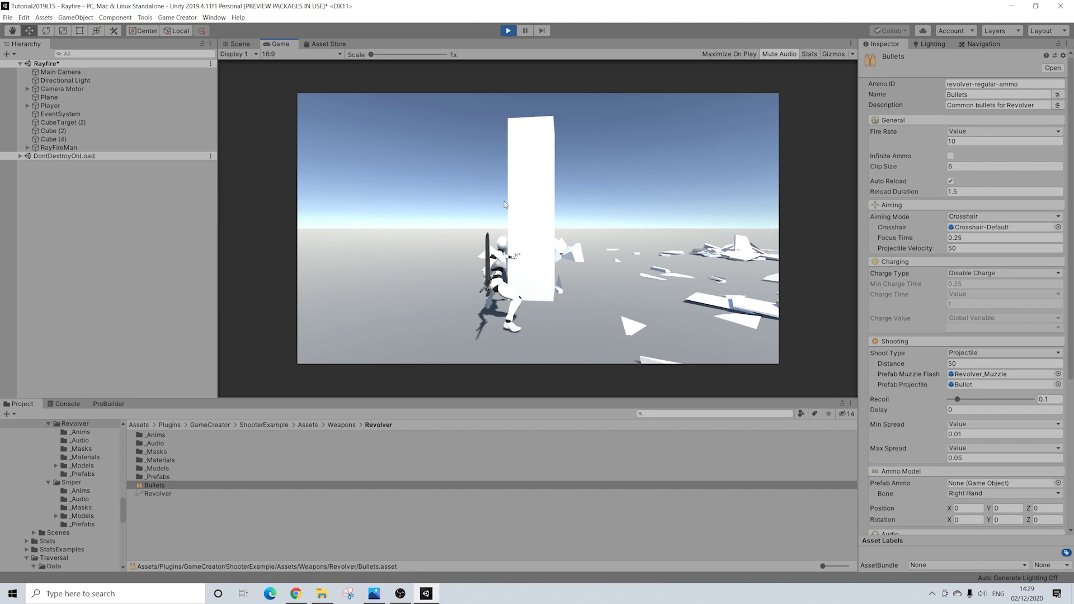
pyautogui.click(505, 204)
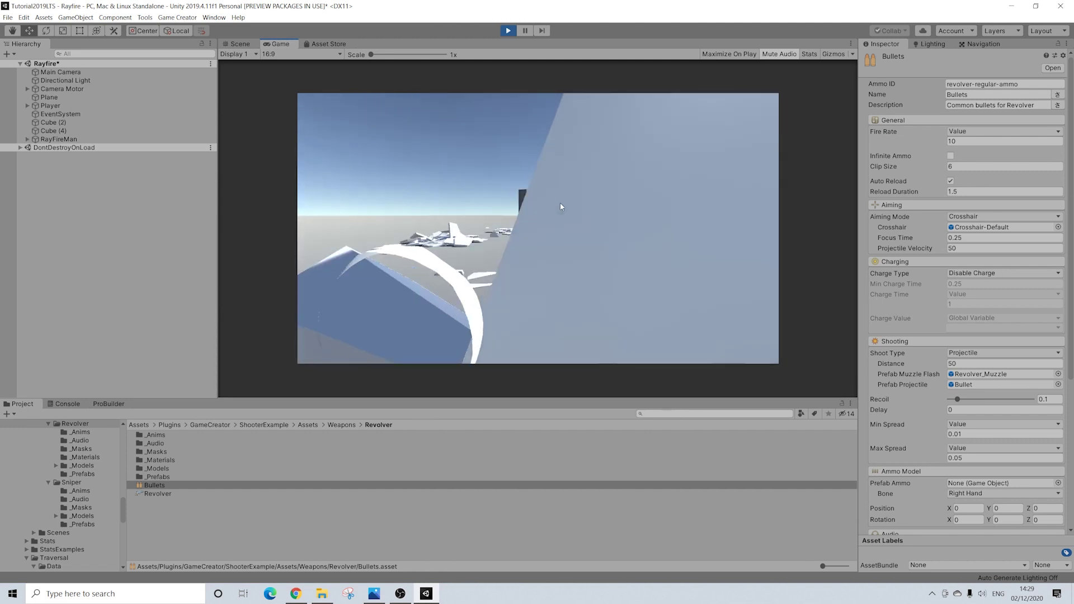
pyautogui.press('d')
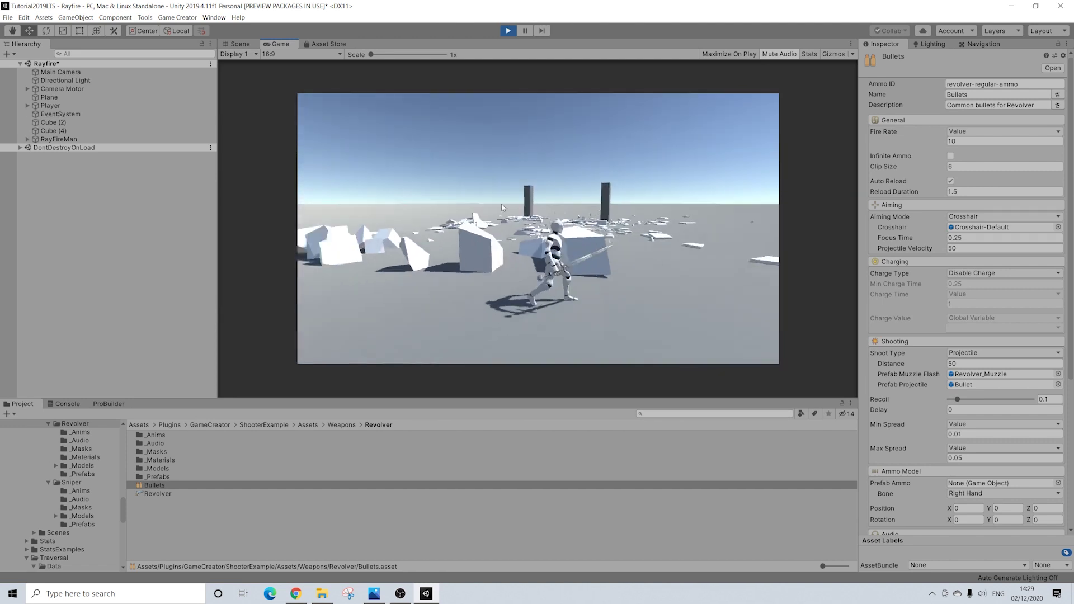
pyautogui.press('d')
# - Sheathe and redraw the sword while moving, and test its swings beside the scattered rubble
pyautogui.press('1')
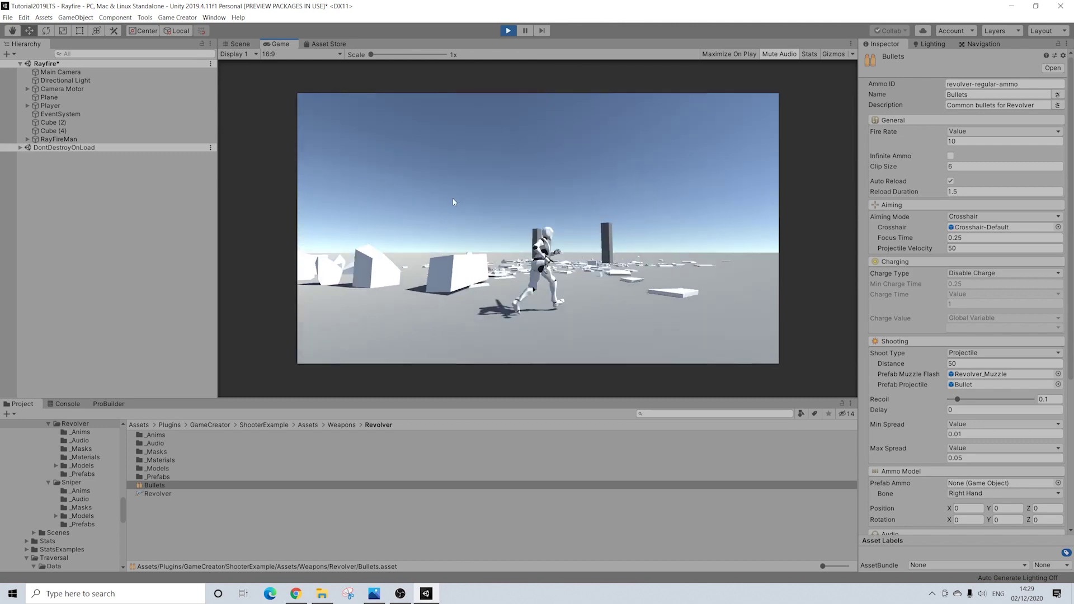
pyautogui.press('w')
pyautogui.press('1')
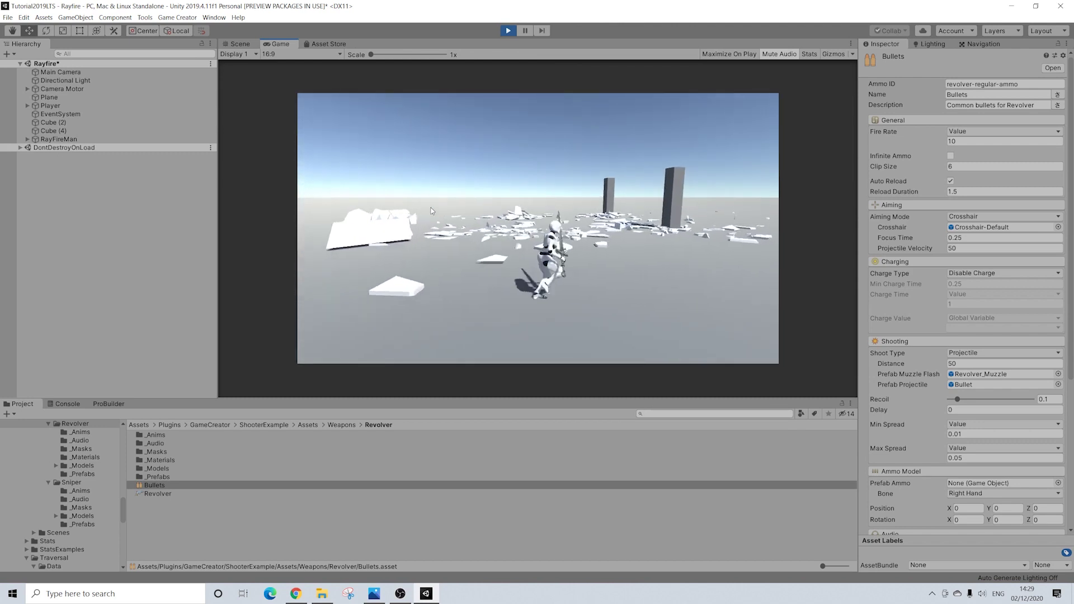
pyautogui.click(431, 208)
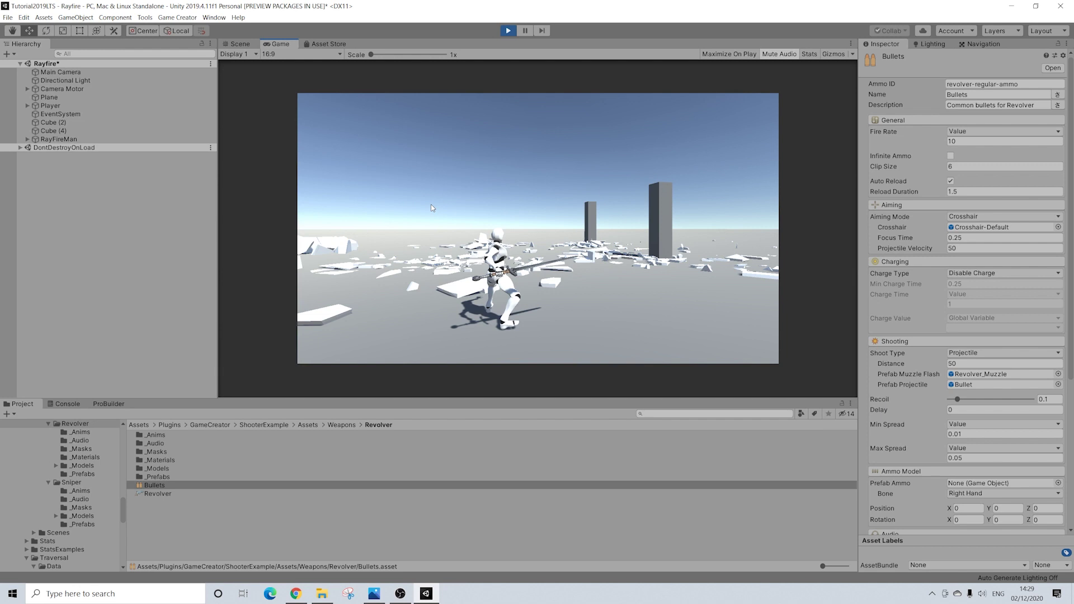
pyautogui.click(470, 204)
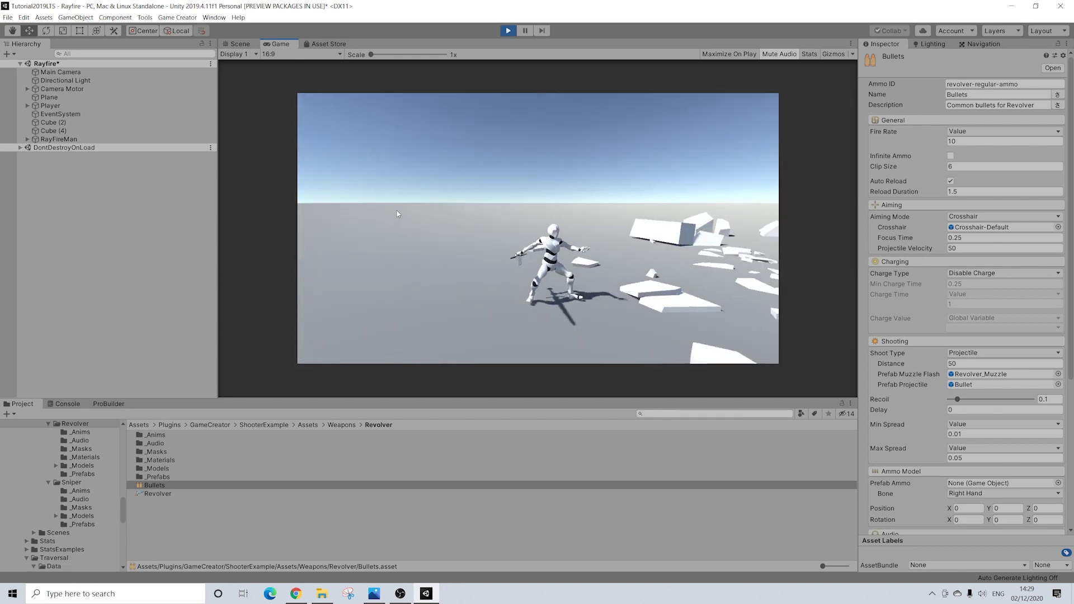
pyautogui.click(478, 210)
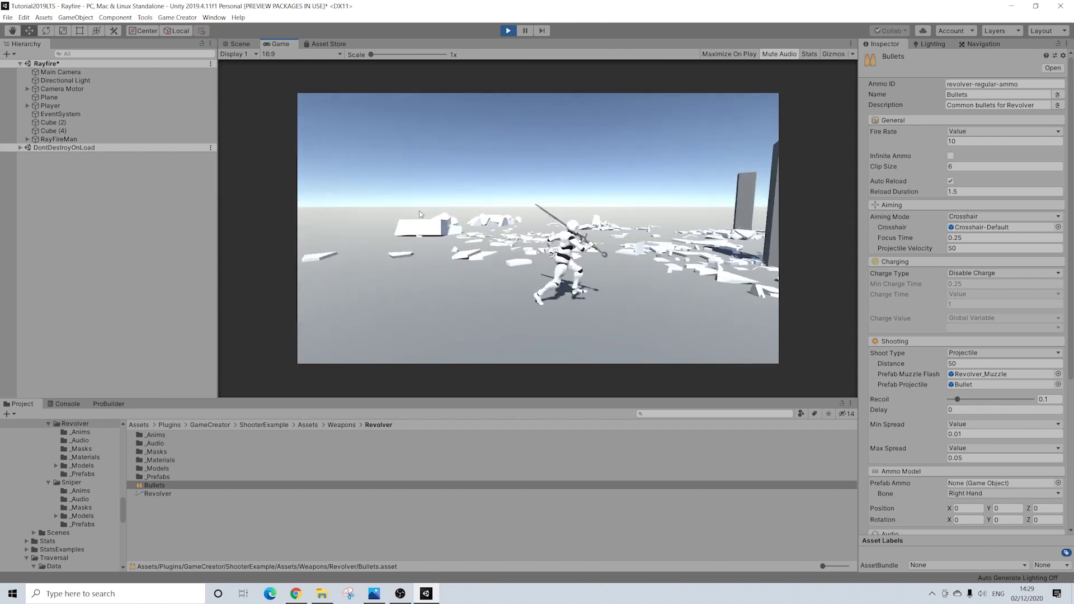
# - Run the player with the drawn sword through the debris toward the two dark pillars
pyautogui.press('a')
pyautogui.press('w')
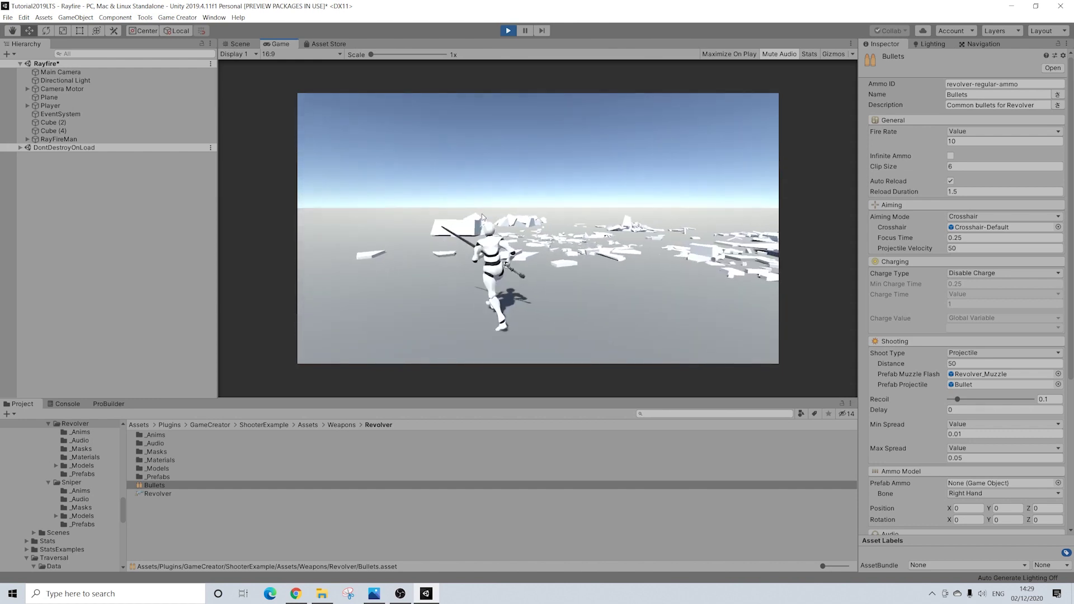
pyautogui.press('d')
pyautogui.press('w')
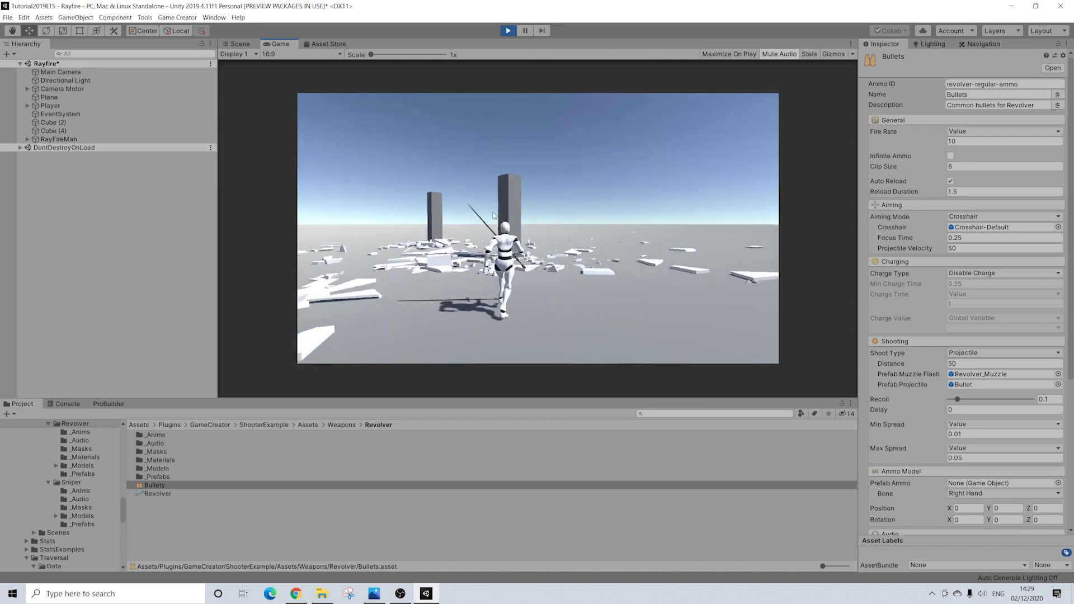
pyautogui.click(465, 214)
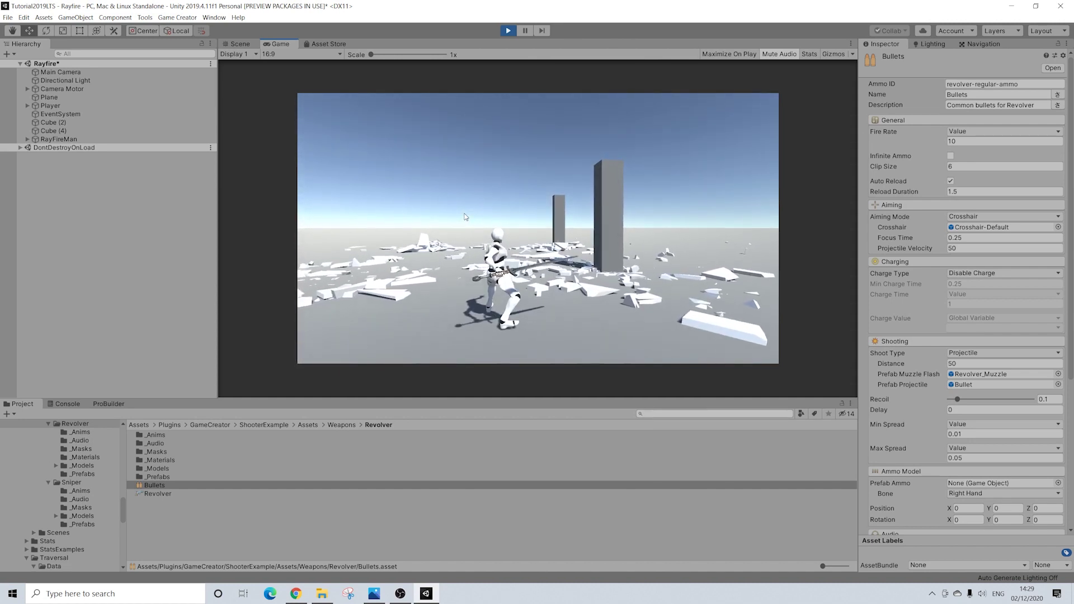